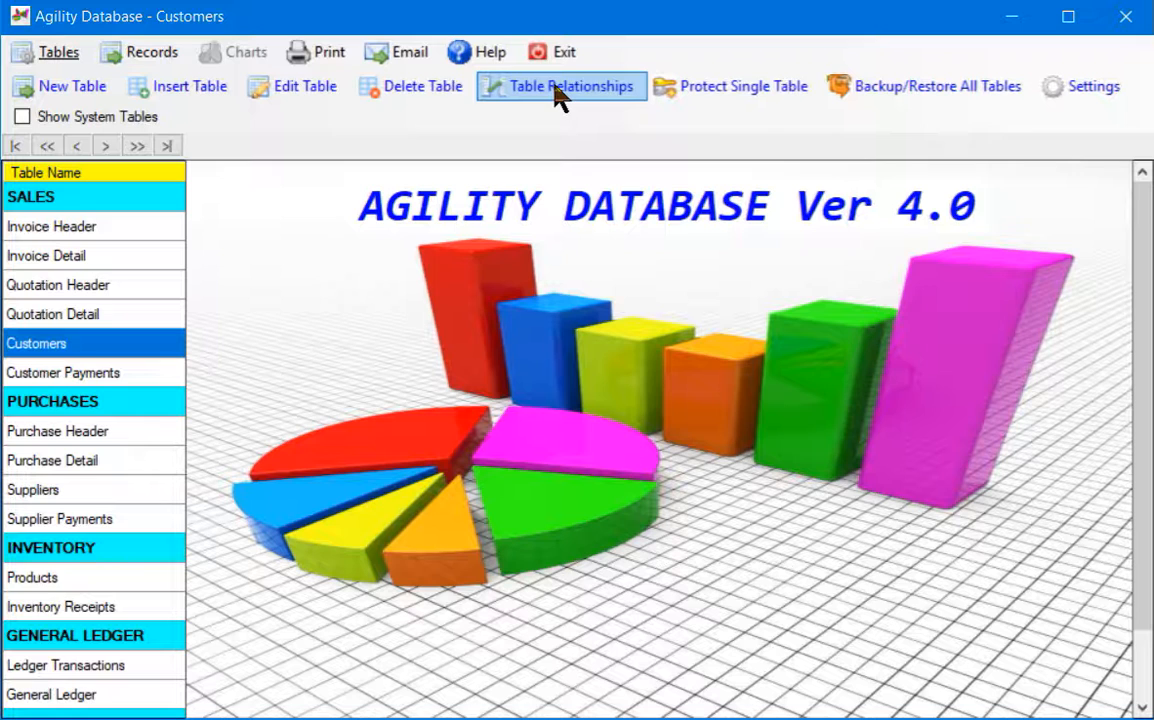
Step: Show the system tables in the table list, look over them and hide them again
{"action": "left_click", "coordinate": [22, 117]}
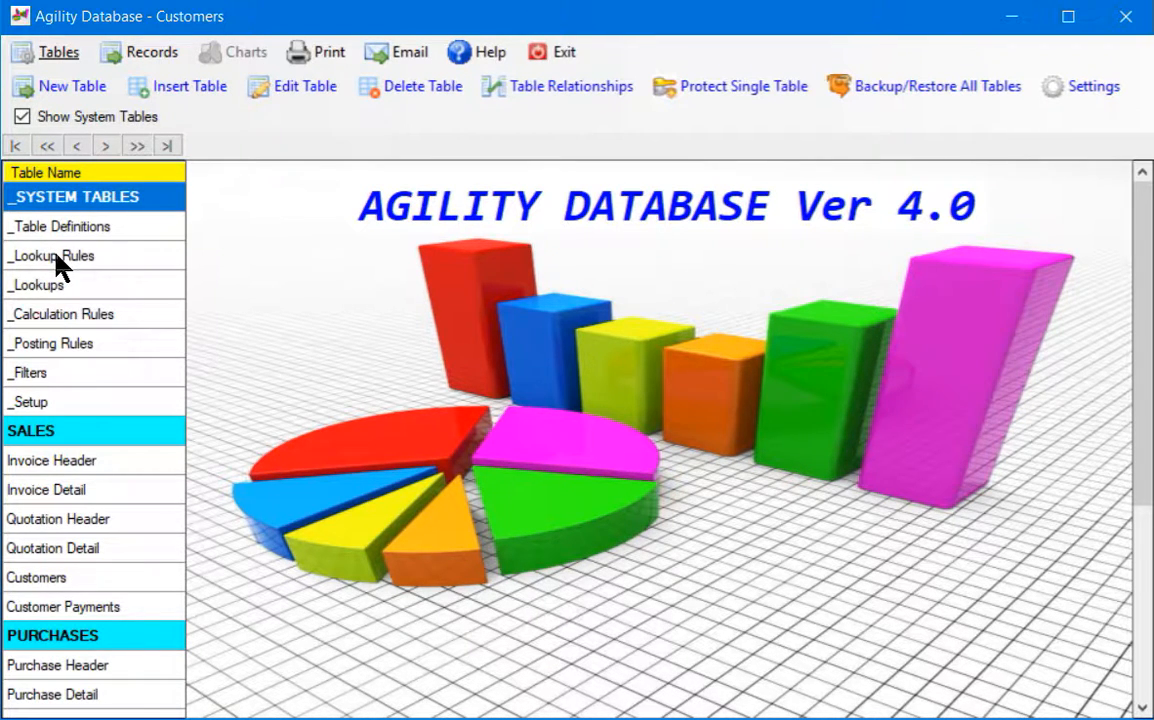
{"action": "left_click", "coordinate": [22, 116]}
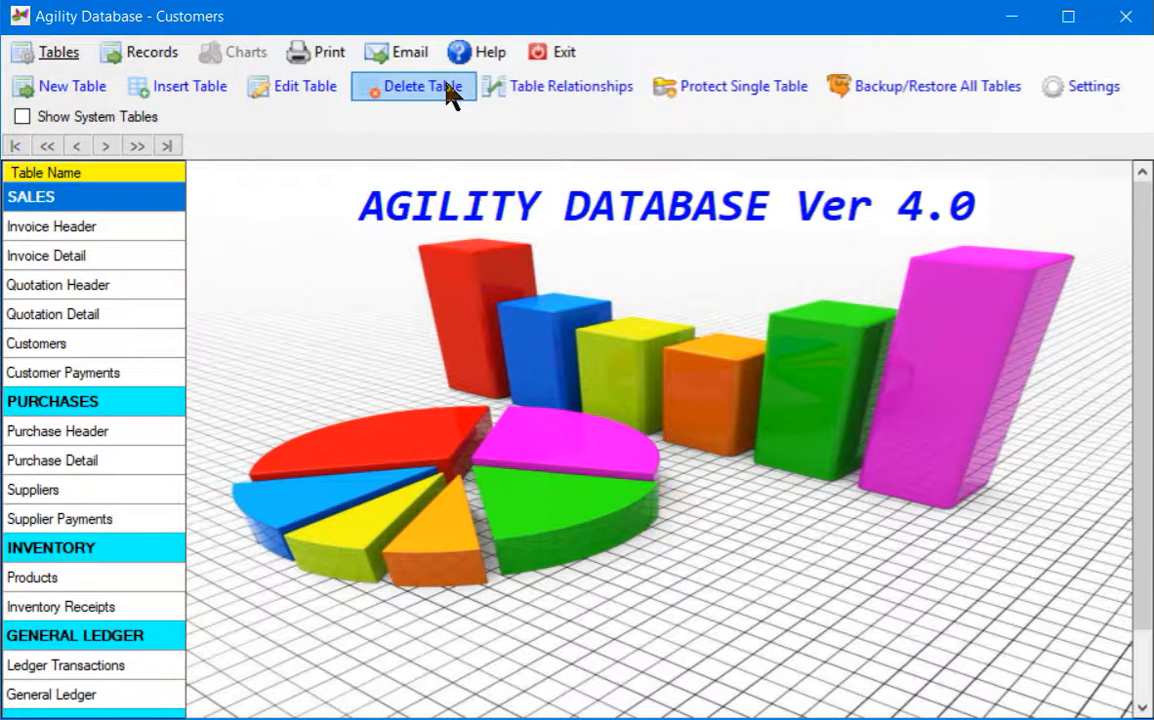
Step: Open the lookup rules of the Invoice Detail table, inspect the Selling Price rule and close the rules
{"action": "left_click", "coordinate": [565, 88]}
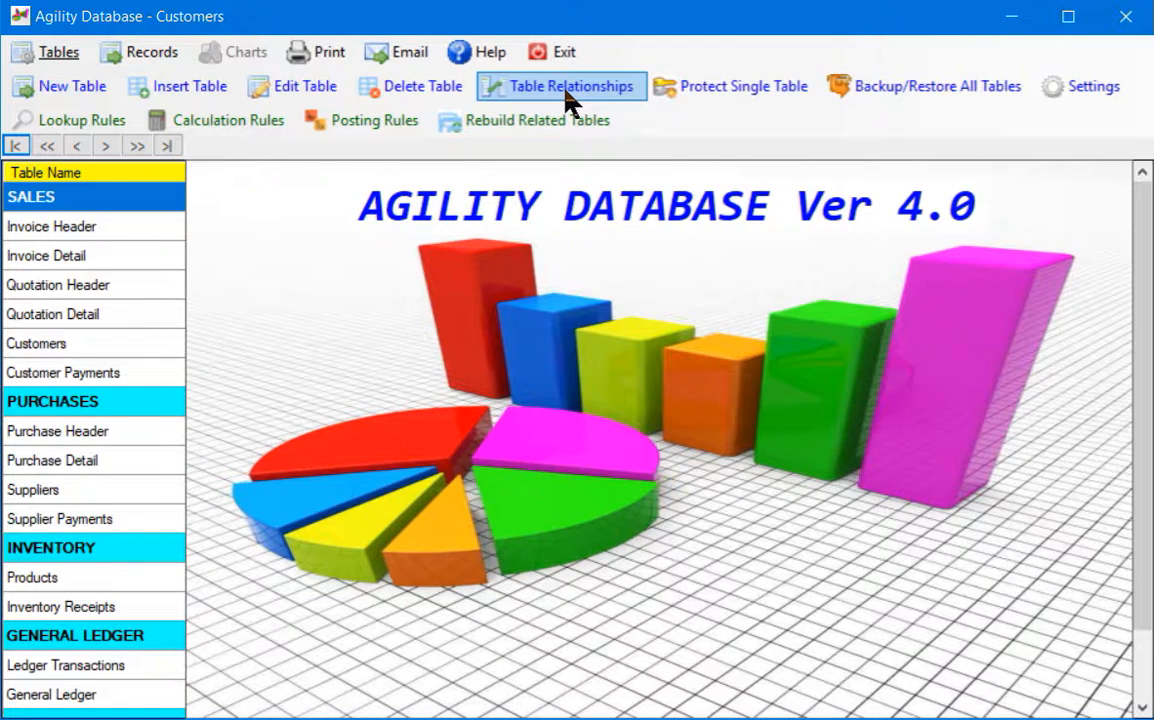
{"action": "left_click", "coordinate": [72, 255]}
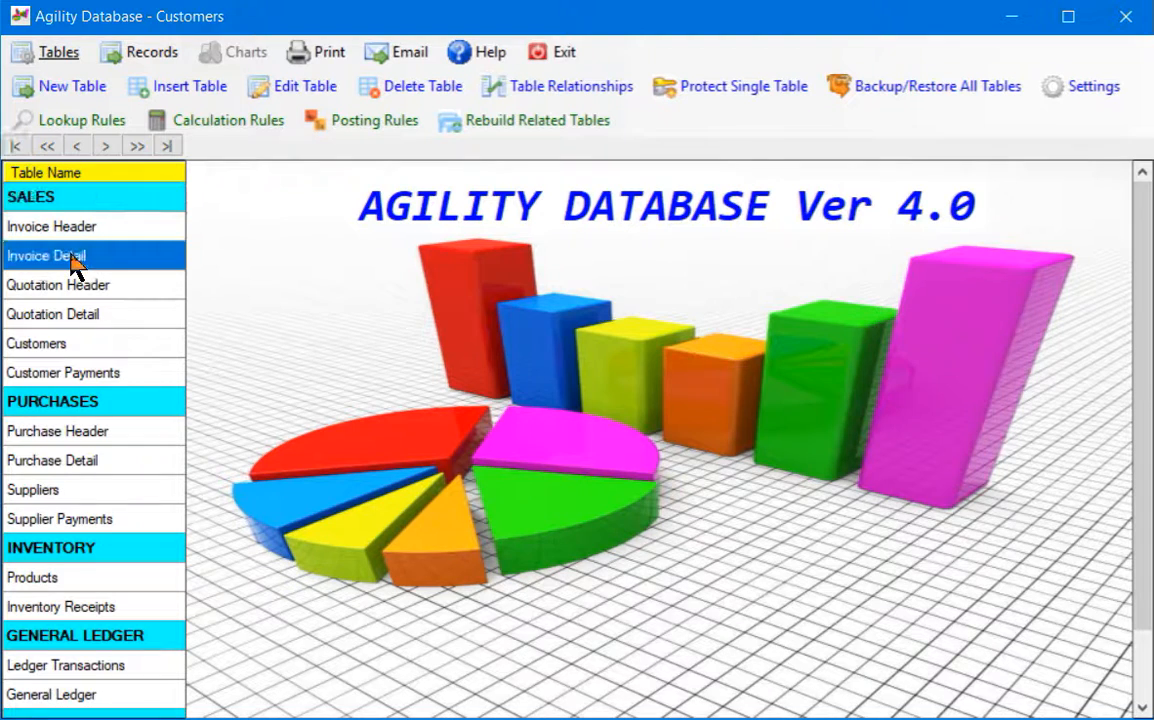
{"action": "left_click", "coordinate": [62, 120]}
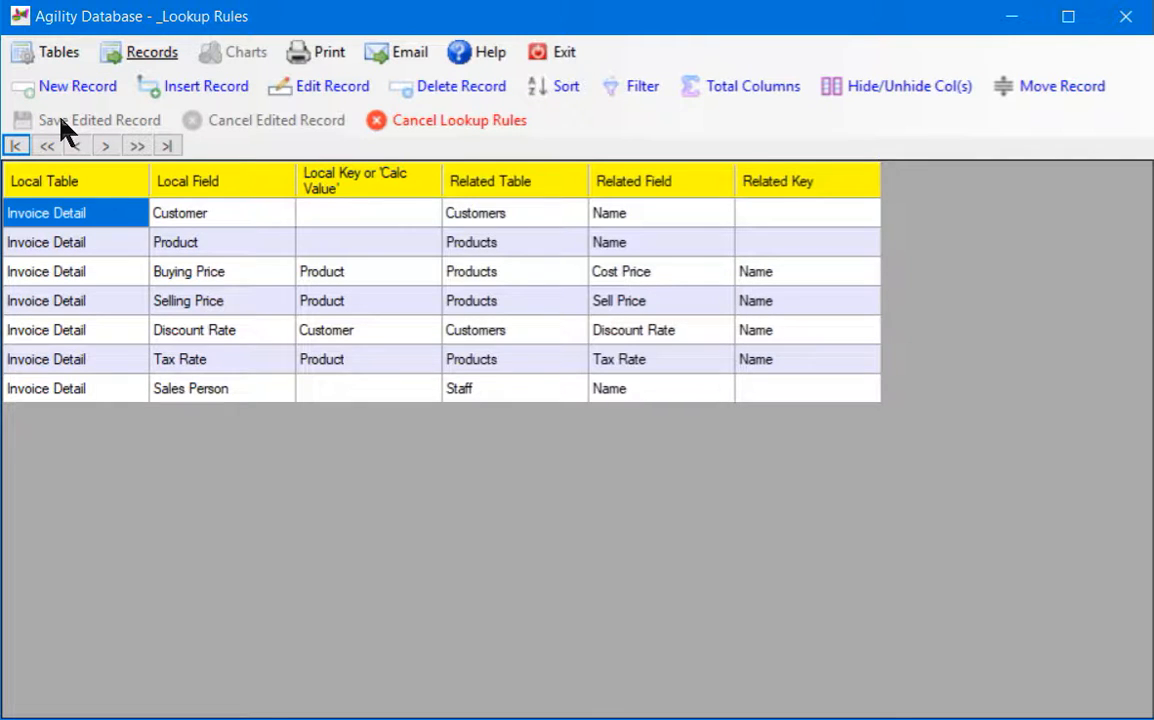
{"action": "left_click", "coordinate": [90, 300]}
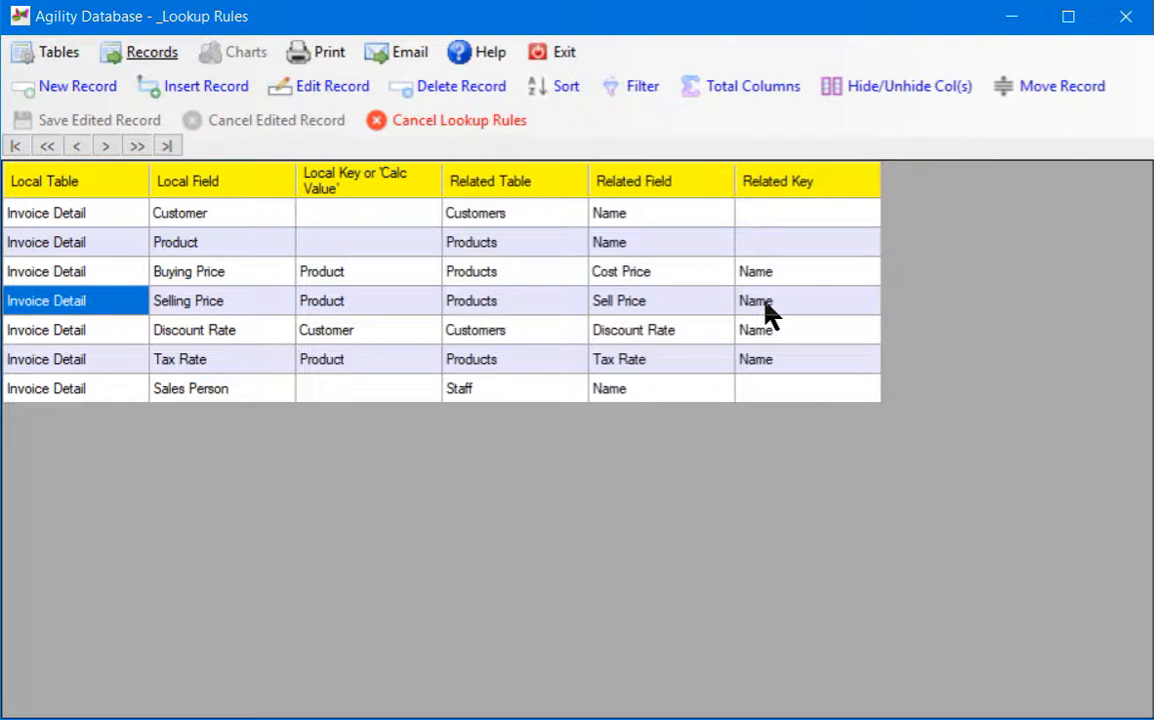
{"action": "left_click", "coordinate": [470, 120]}
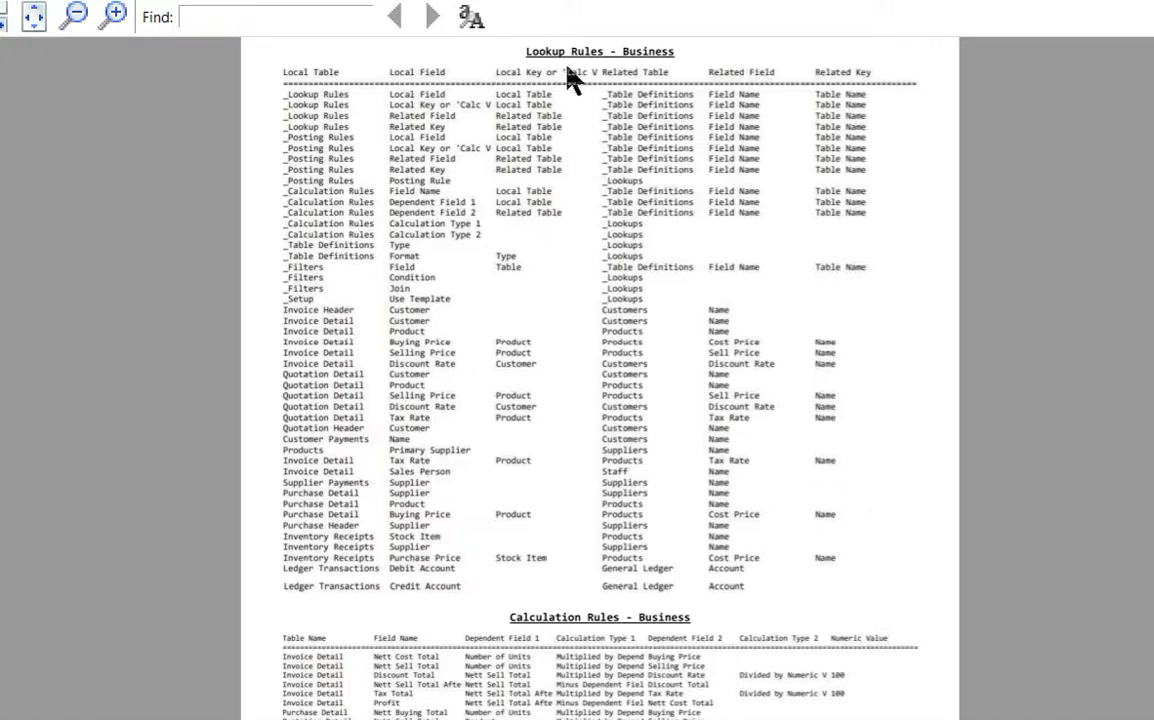
Step: Examine the lookup, calculation and posting rules for the business and personal databases in the printed rules document
{"action": "scroll", "coordinate": [711, 226], "scroll_direction": "down", "scroll_amount": 10}
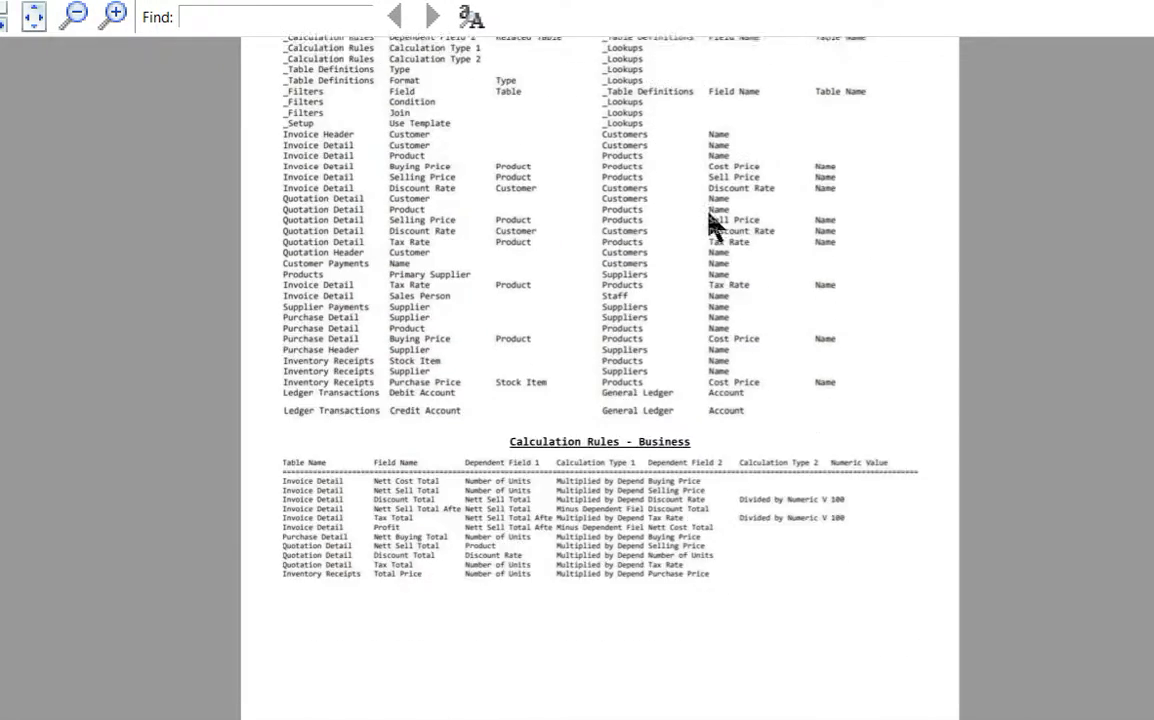
{"action": "scroll", "coordinate": [711, 226], "scroll_direction": "down", "scroll_amount": 15}
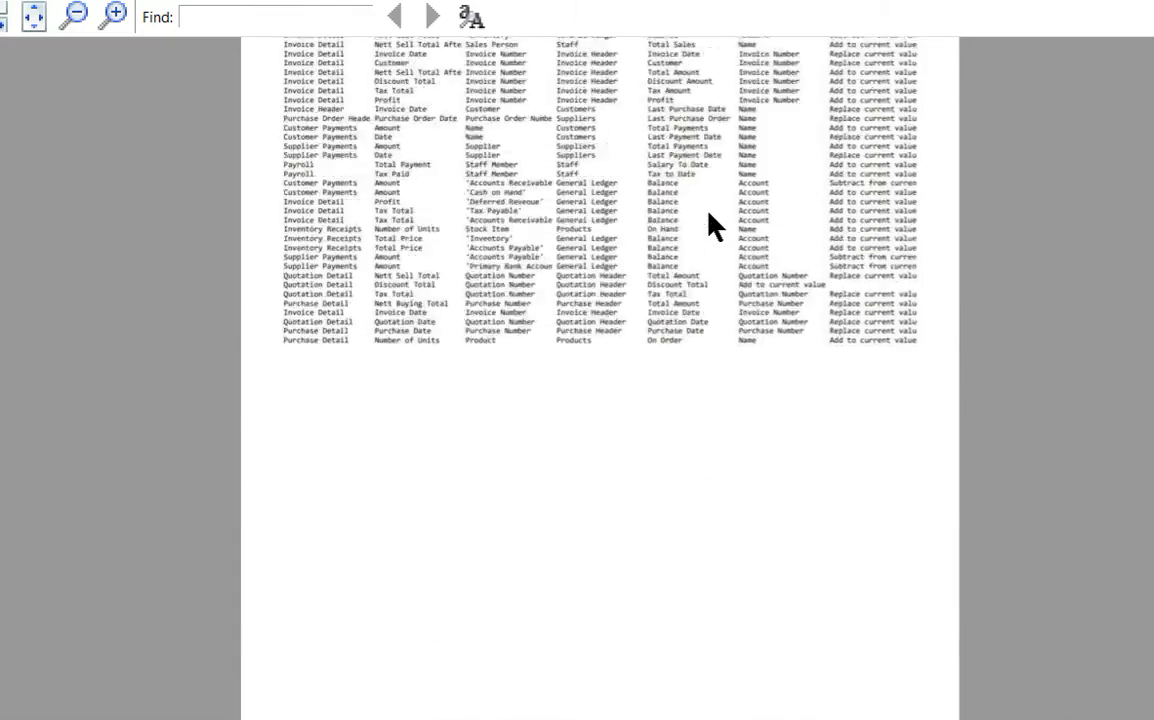
{"action": "scroll", "coordinate": [711, 226], "scroll_direction": "down", "scroll_amount": 9}
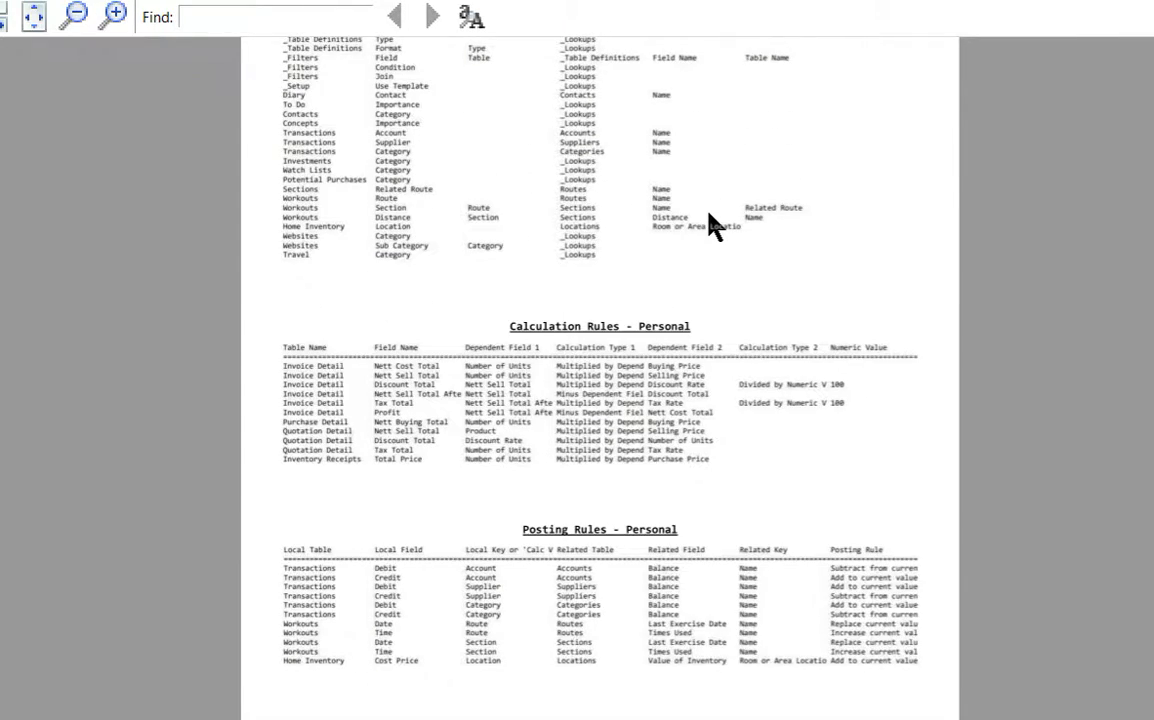
{"action": "scroll", "coordinate": [711, 226], "scroll_direction": "up", "scroll_amount": 13}
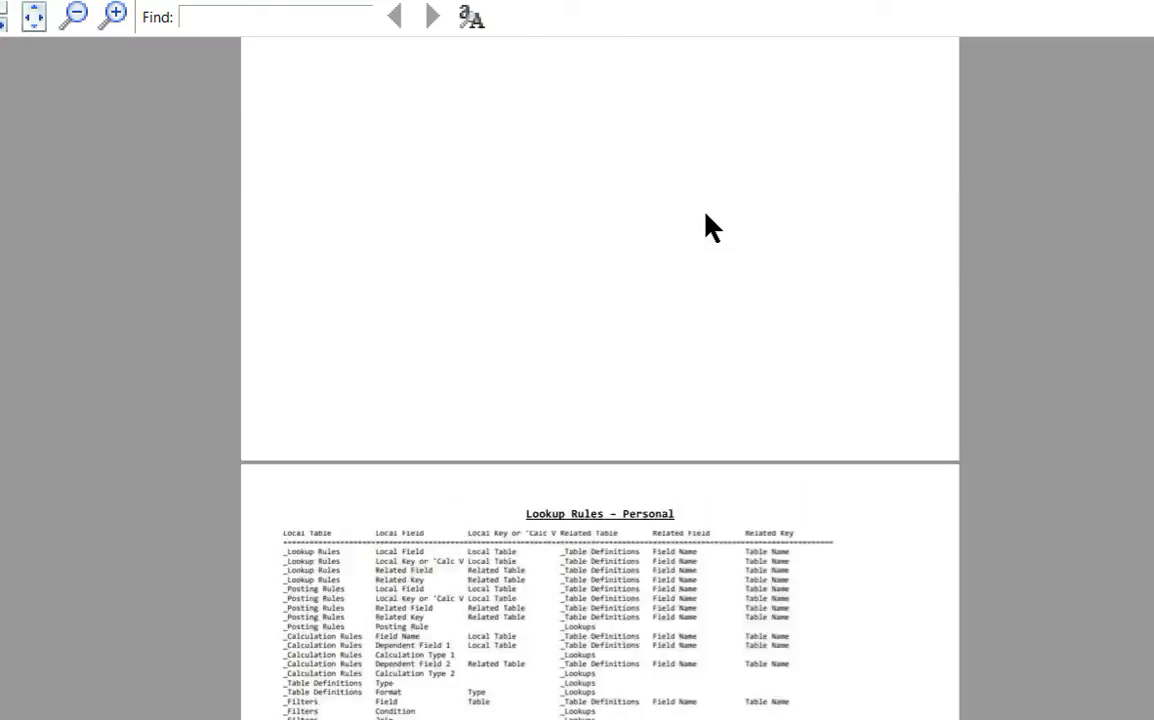
{"action": "scroll", "coordinate": [711, 226], "scroll_direction": "up", "scroll_amount": 15}
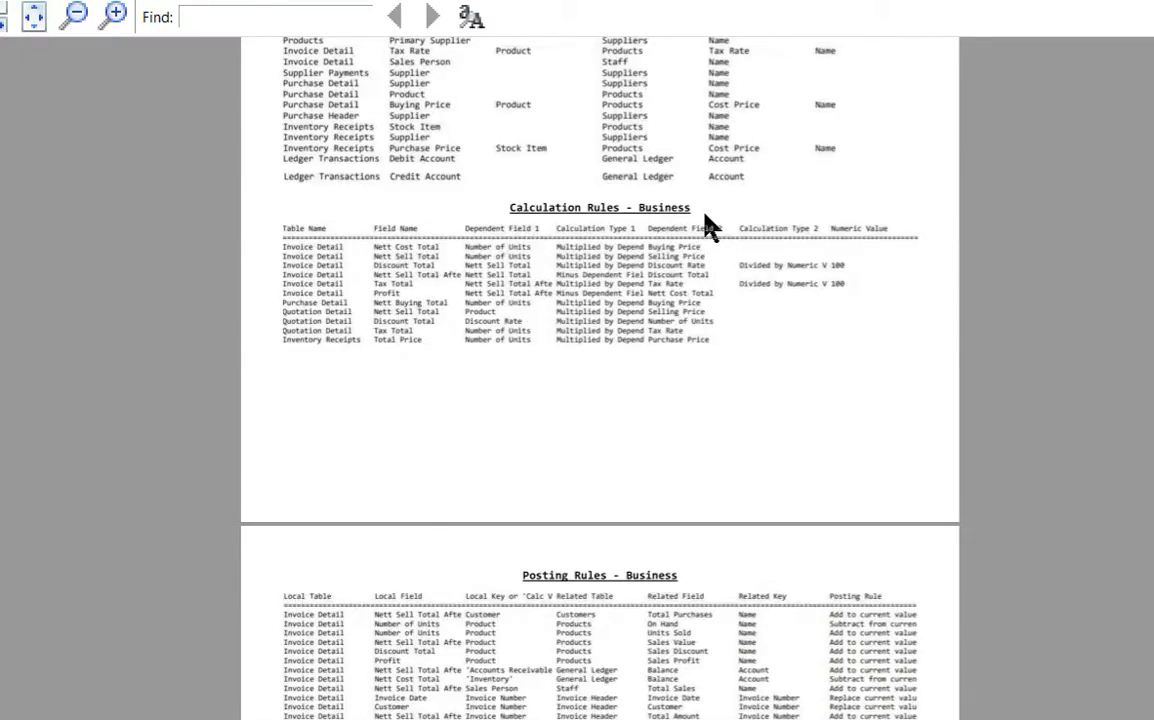
{"action": "scroll", "coordinate": [711, 226], "scroll_direction": "up", "scroll_amount": 3}
{"action": "scroll", "coordinate": [706, 215], "scroll_direction": "up", "scroll_amount": 6}
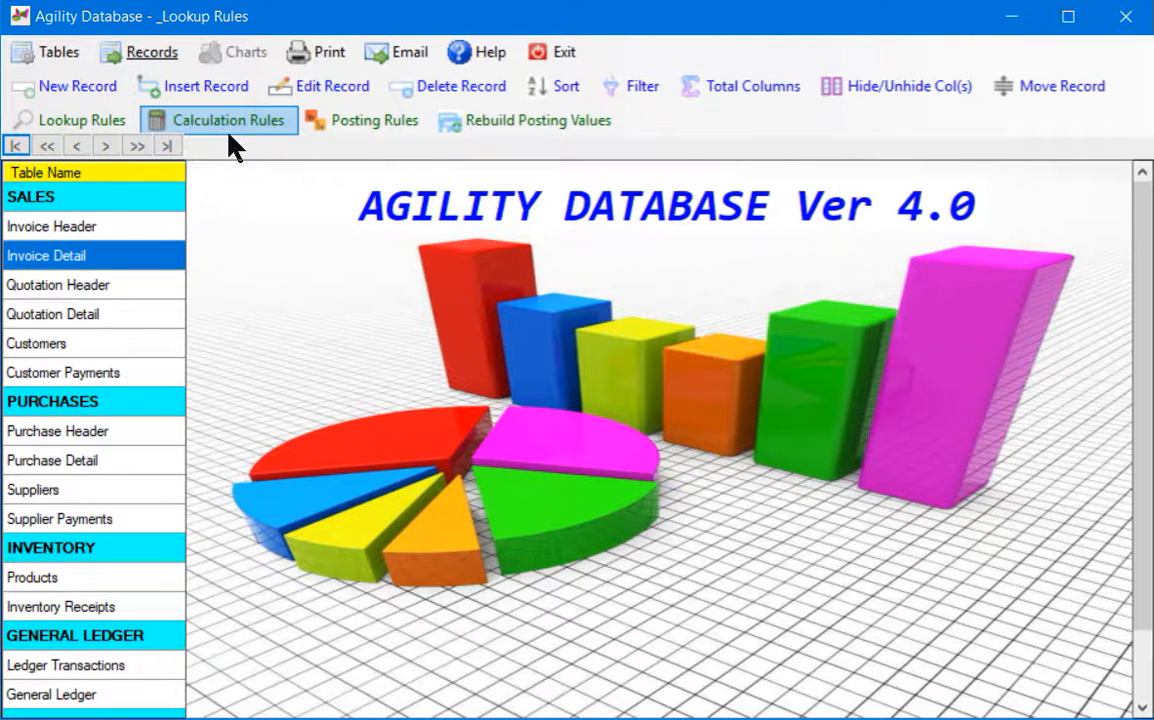
Step: Review the Invoice Detail calculation rules, widening the Field Name column to show full names, and close the rules
{"action": "left_click", "coordinate": [224, 121]}
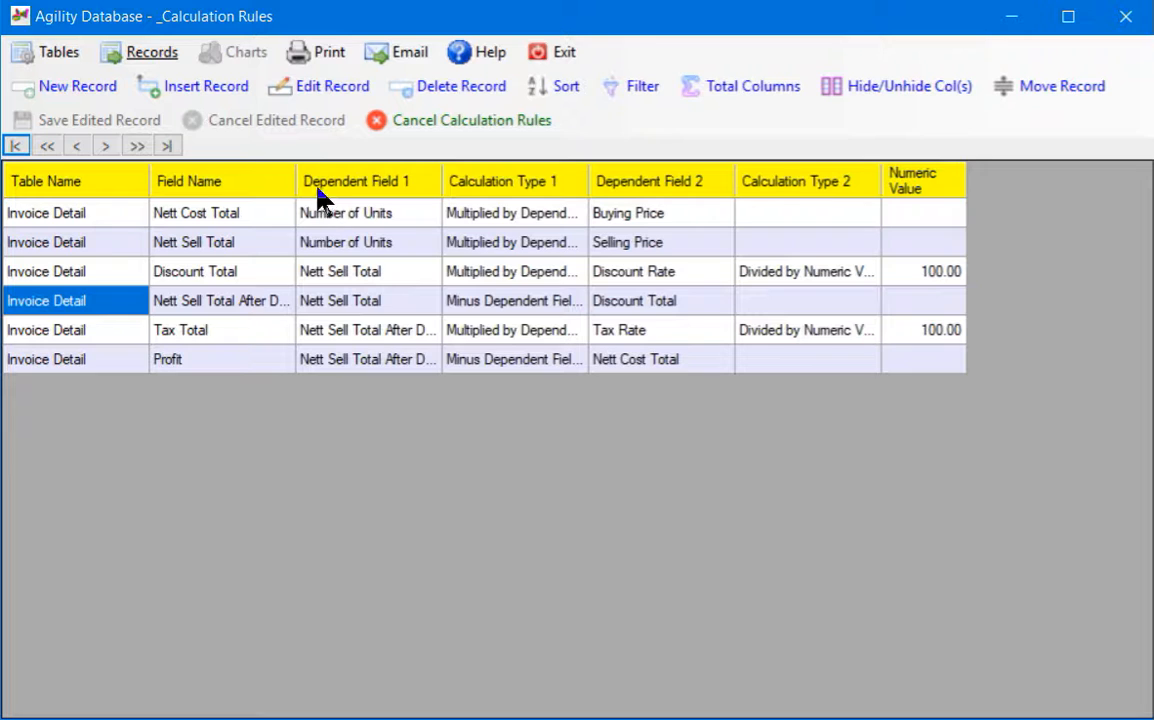
{"action": "left_click_drag", "start_coordinate": [297, 178], "coordinate": [332, 178]}
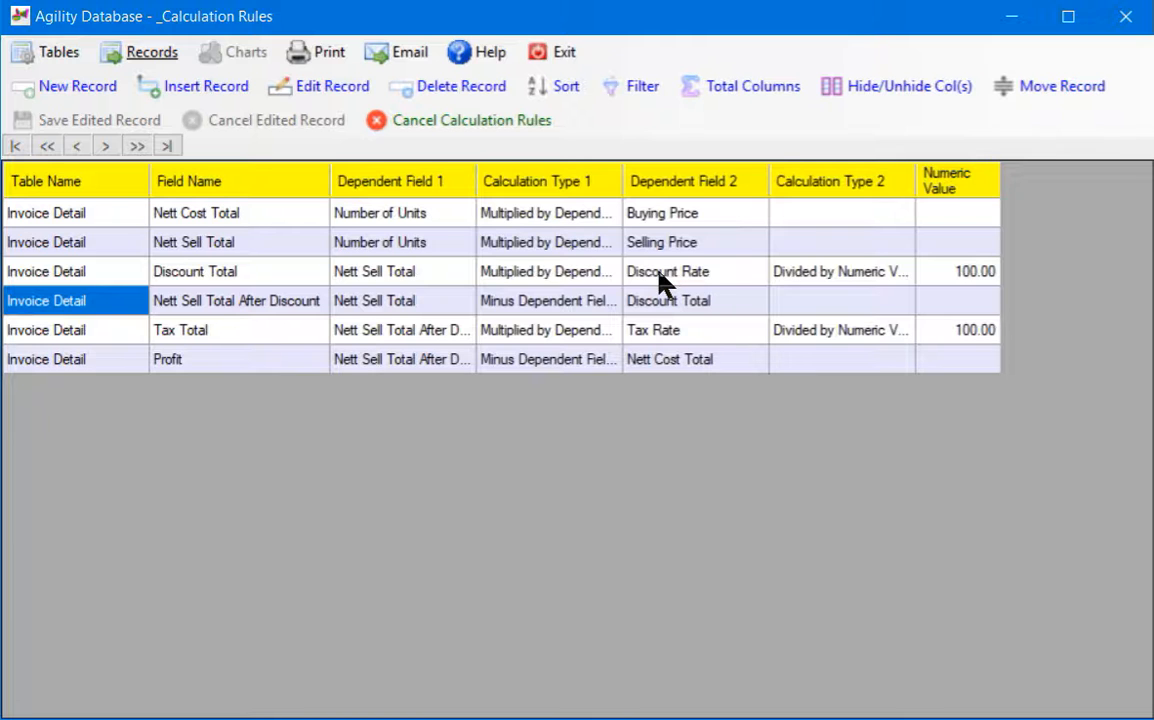
{"action": "left_click", "coordinate": [450, 124]}
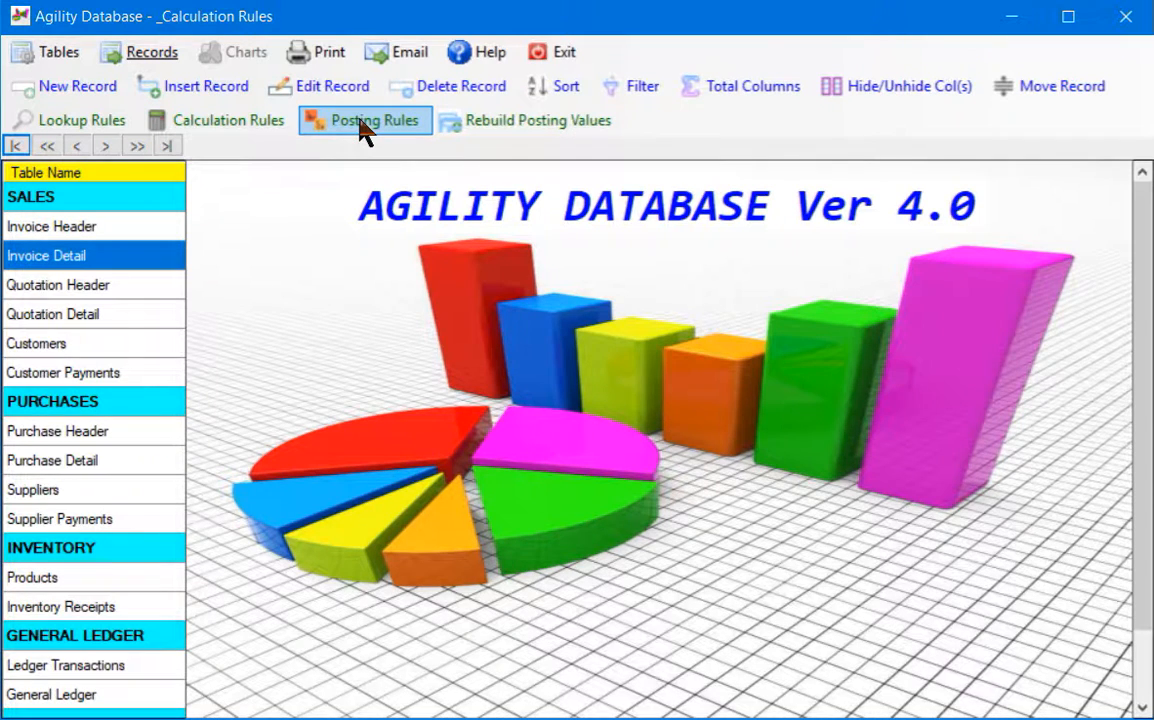
Step: Review the Invoice Detail posting rules, widening the Local Field column to show full names, and close the rules
{"action": "left_click", "coordinate": [365, 122]}
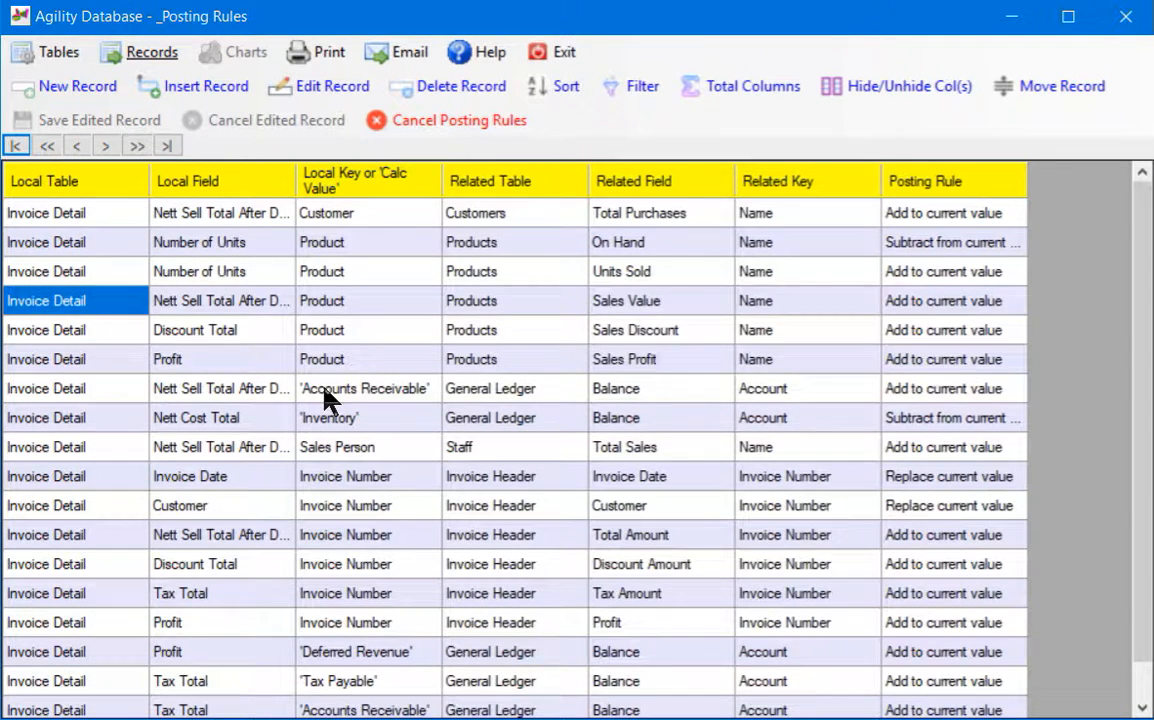
{"action": "left_click", "coordinate": [76, 398]}
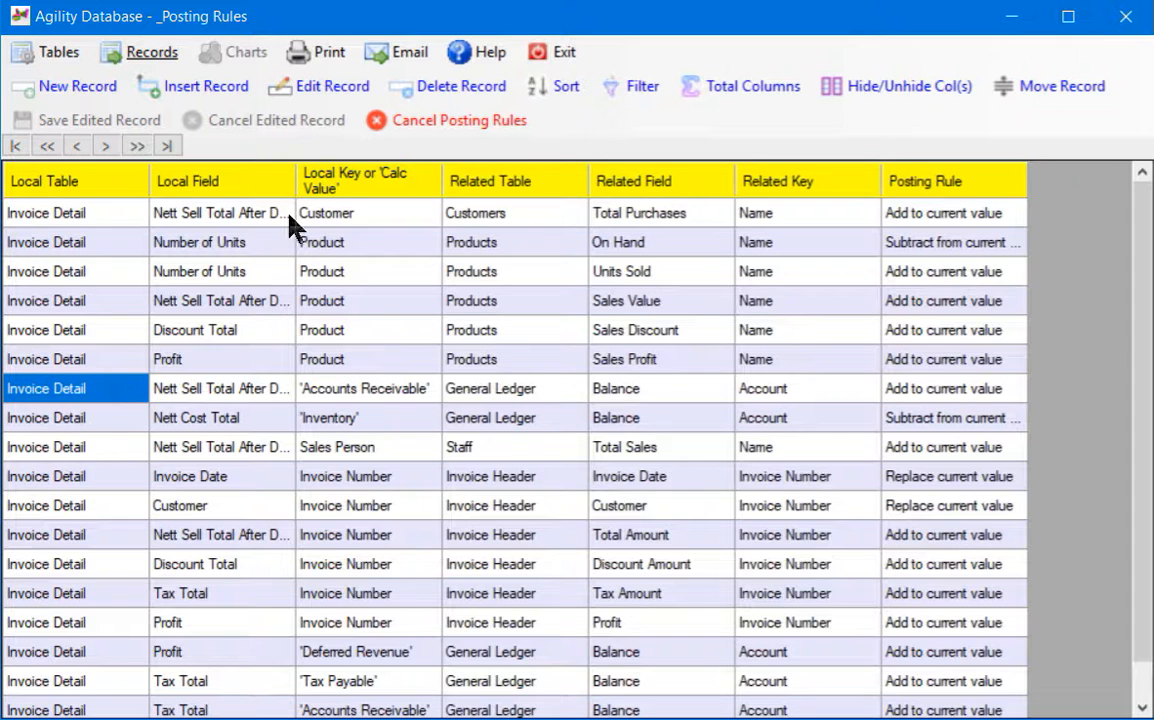
{"action": "left_click_drag", "start_coordinate": [295, 175], "coordinate": [364, 179]}
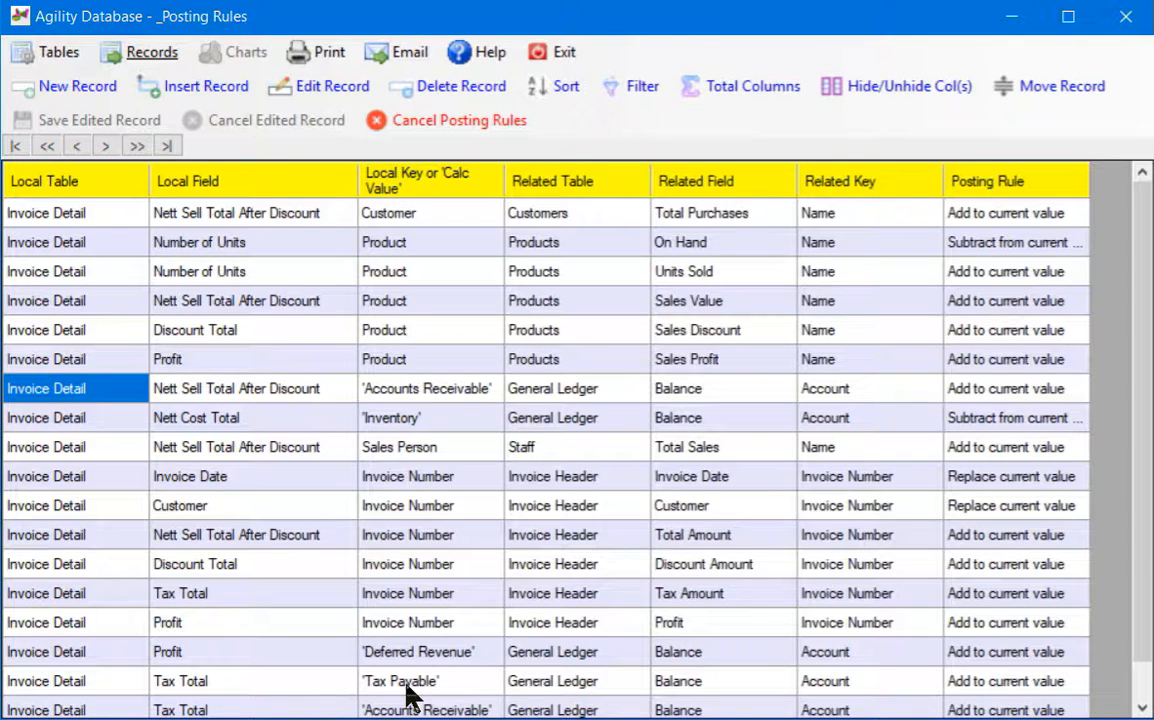
{"action": "left_click", "coordinate": [378, 121]}
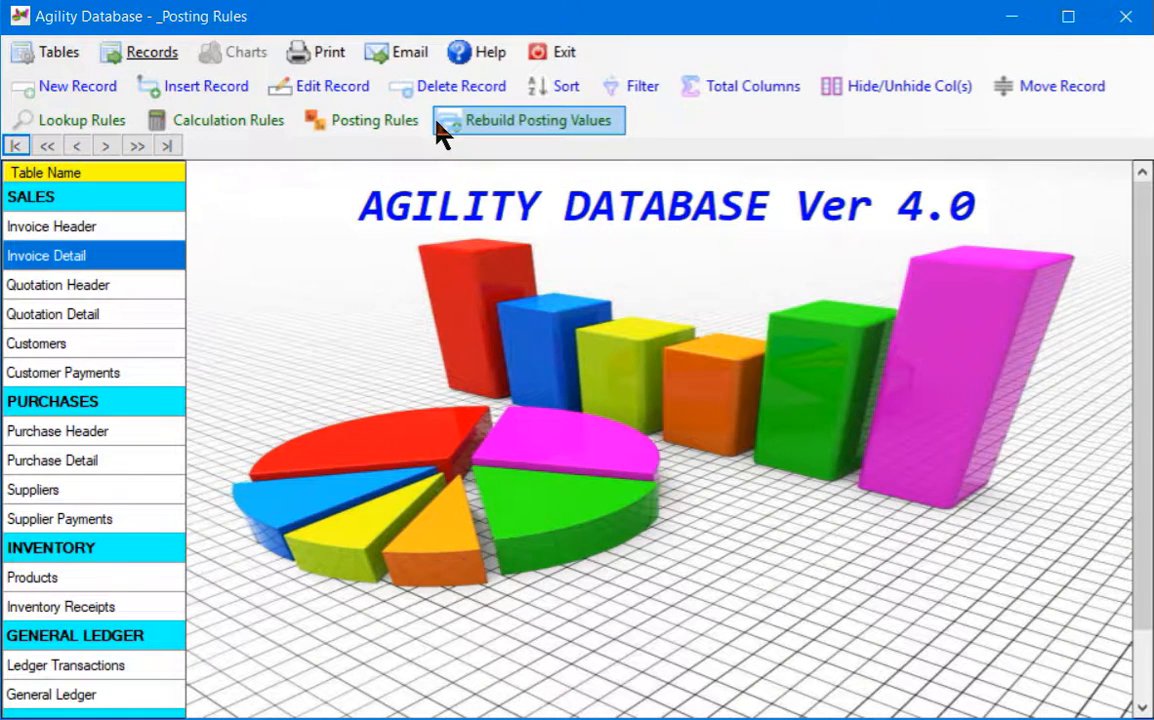
Step: View the dialog for rebuilding related tables and close it without starting the rebuild
{"action": "left_click", "coordinate": [545, 133]}
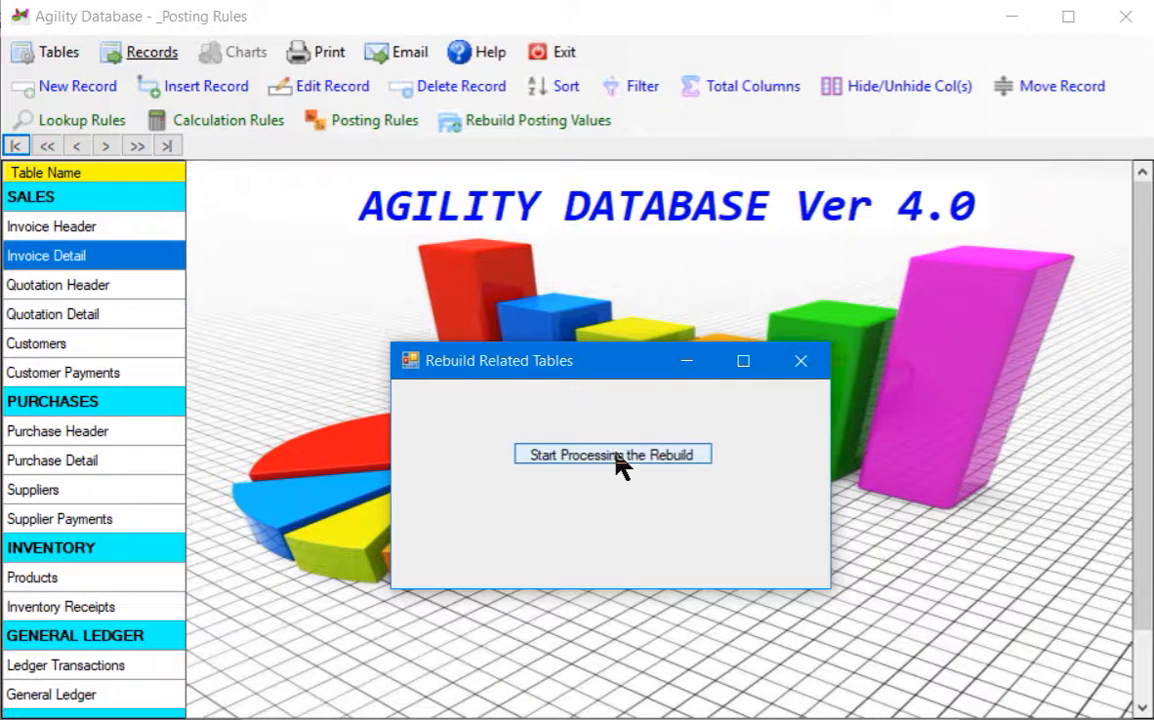
{"action": "left_click", "coordinate": [810, 361]}
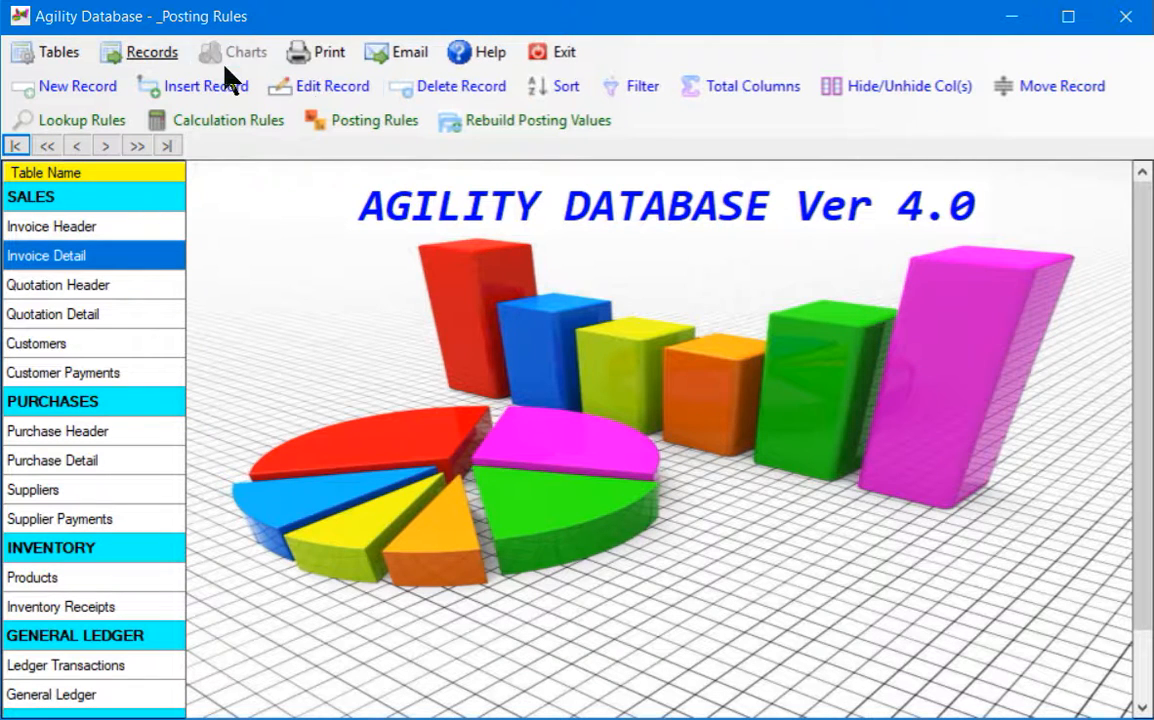
Step: Return to the table commands and open the database settings record
{"action": "left_click", "coordinate": [44, 52]}
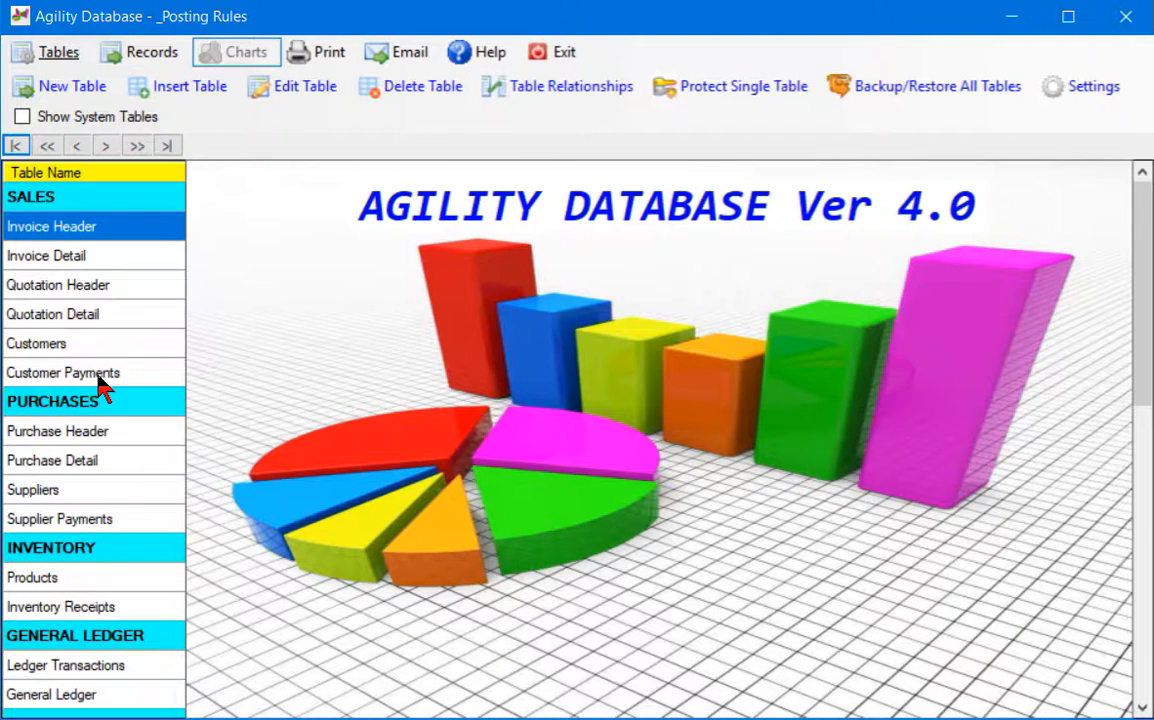
{"action": "left_click", "coordinate": [1080, 87]}
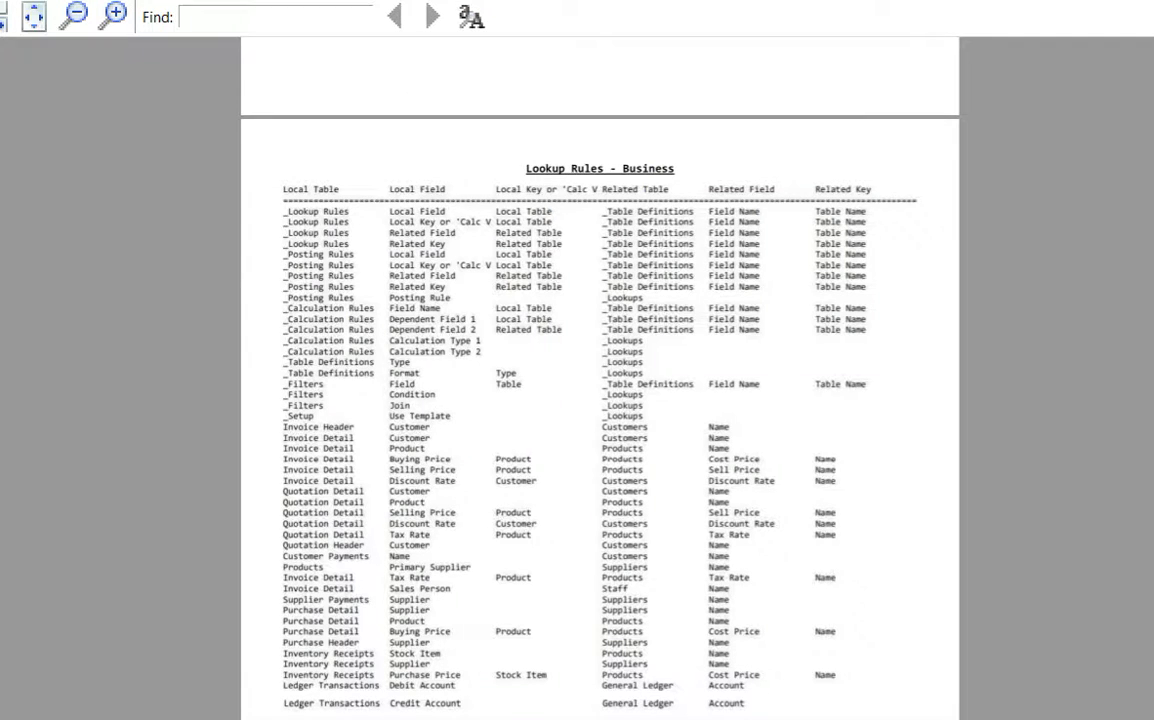
Step: Find the sample invoice in the document and examine its owner details, totals and closing comment
{"action": "scroll", "coordinate": [600, 378], "scroll_direction": "up", "scroll_amount": 20}
{"action": "scroll", "coordinate": [600, 378], "scroll_direction": "down", "scroll_amount": 3}
{"action": "scroll", "coordinate": [600, 378], "scroll_direction": "down", "scroll_amount": 10}
{"action": "scroll", "coordinate": [600, 378], "scroll_direction": "up", "scroll_amount": 3}
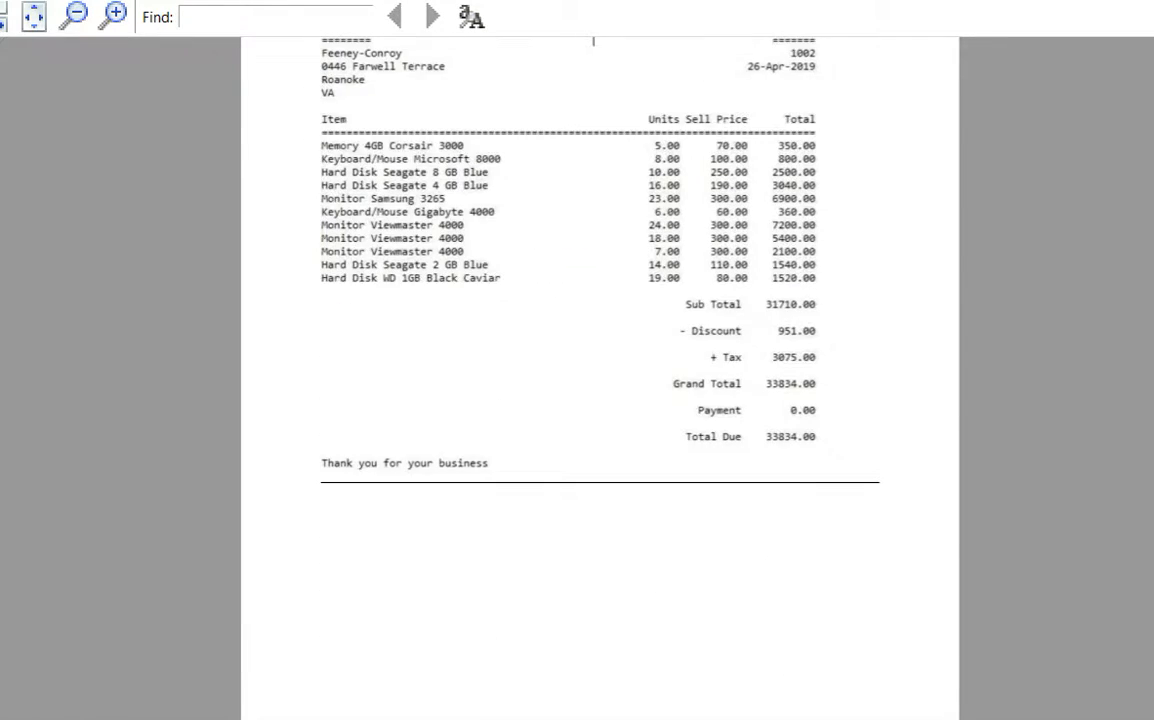
{"action": "scroll", "coordinate": [600, 378], "scroll_direction": "up", "scroll_amount": 3}
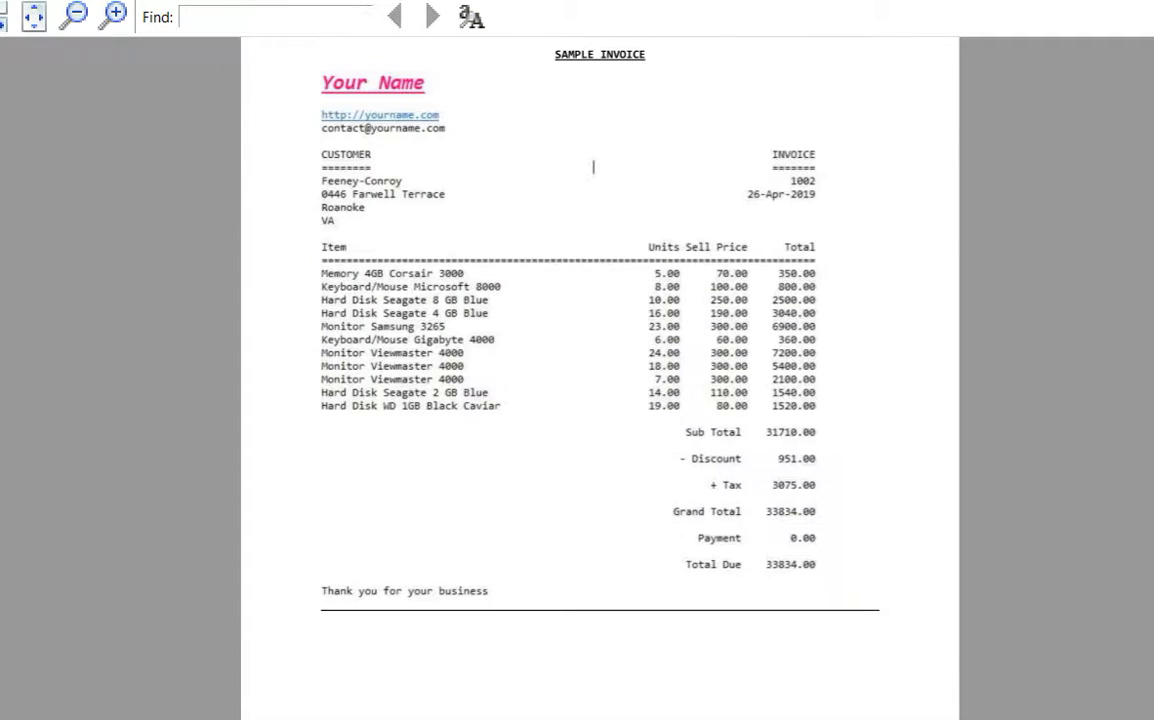
{"action": "scroll", "coordinate": [593, 166], "scroll_direction": "up", "scroll_amount": 2}
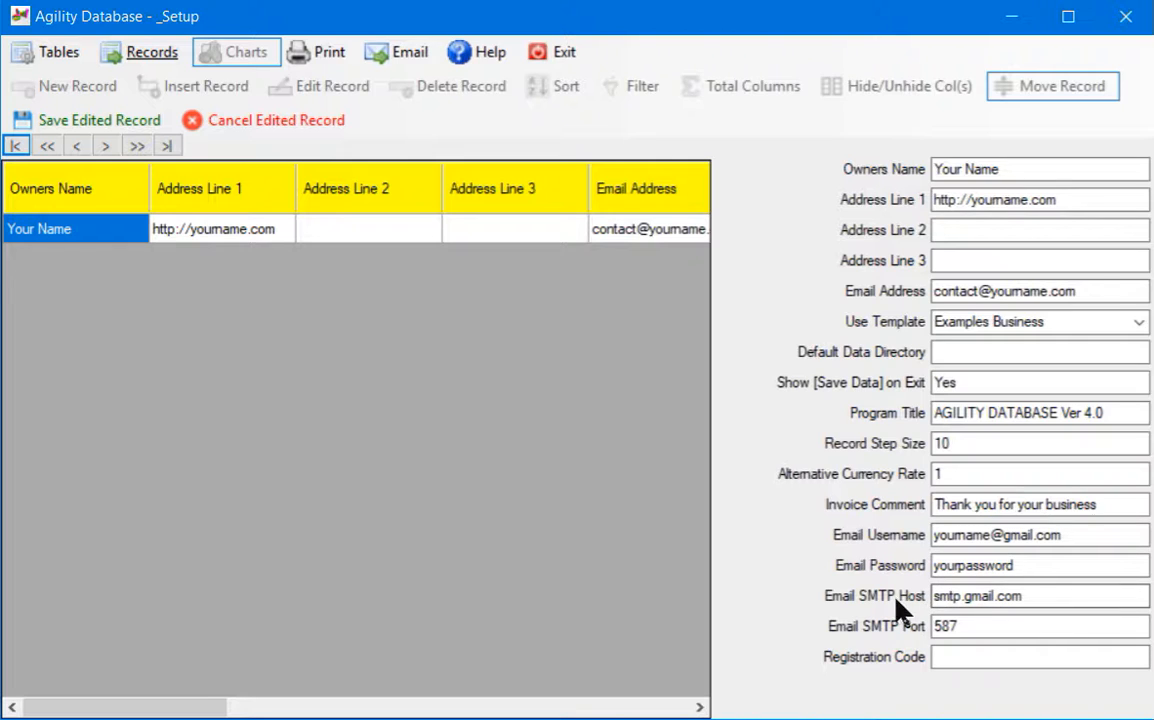
Step: Set the email SMTP port to 587 in the setup record
{"action": "type", "text": "7"}
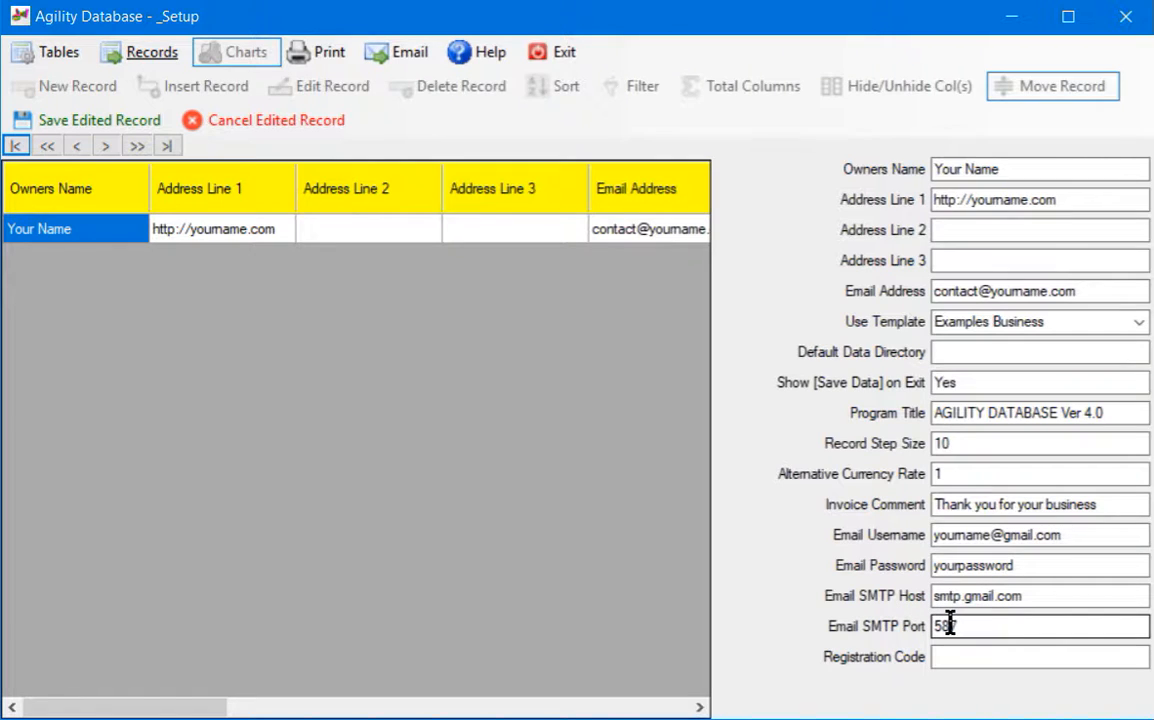
{"action": "key", "text": "BackSpace"}
{"action": "type", "text": "7"}
{"action": "left_click", "coordinate": [935, 657]}
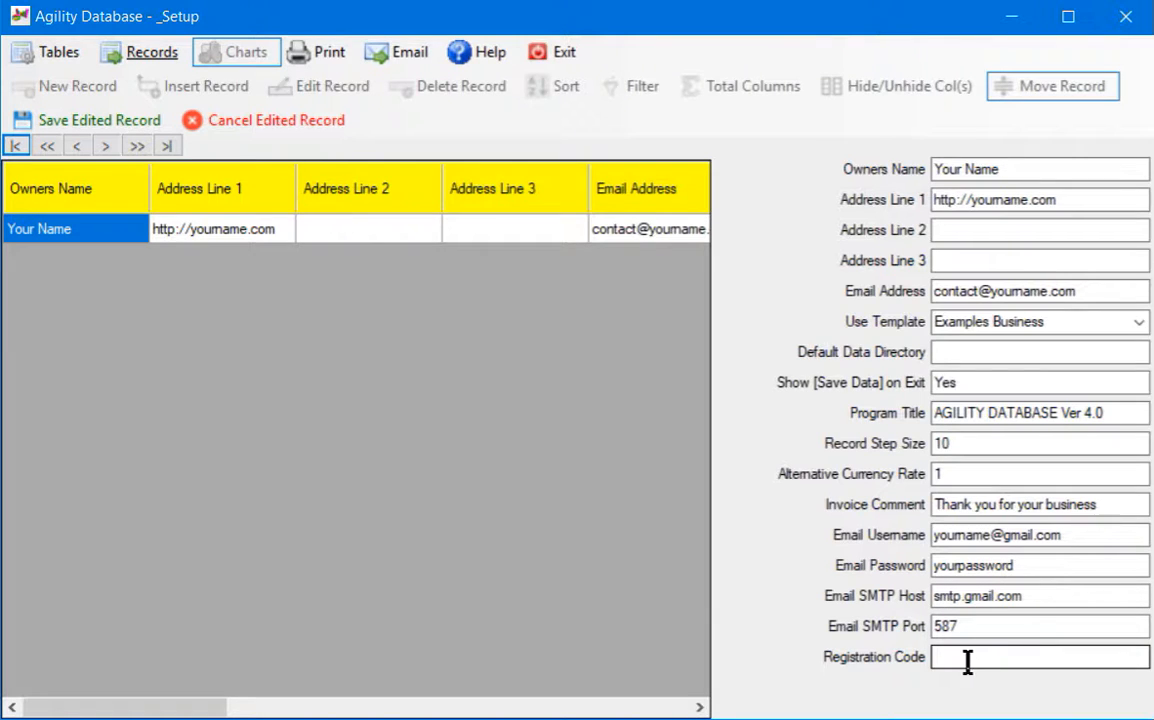
{"action": "left_click", "coordinate": [1056, 625]}
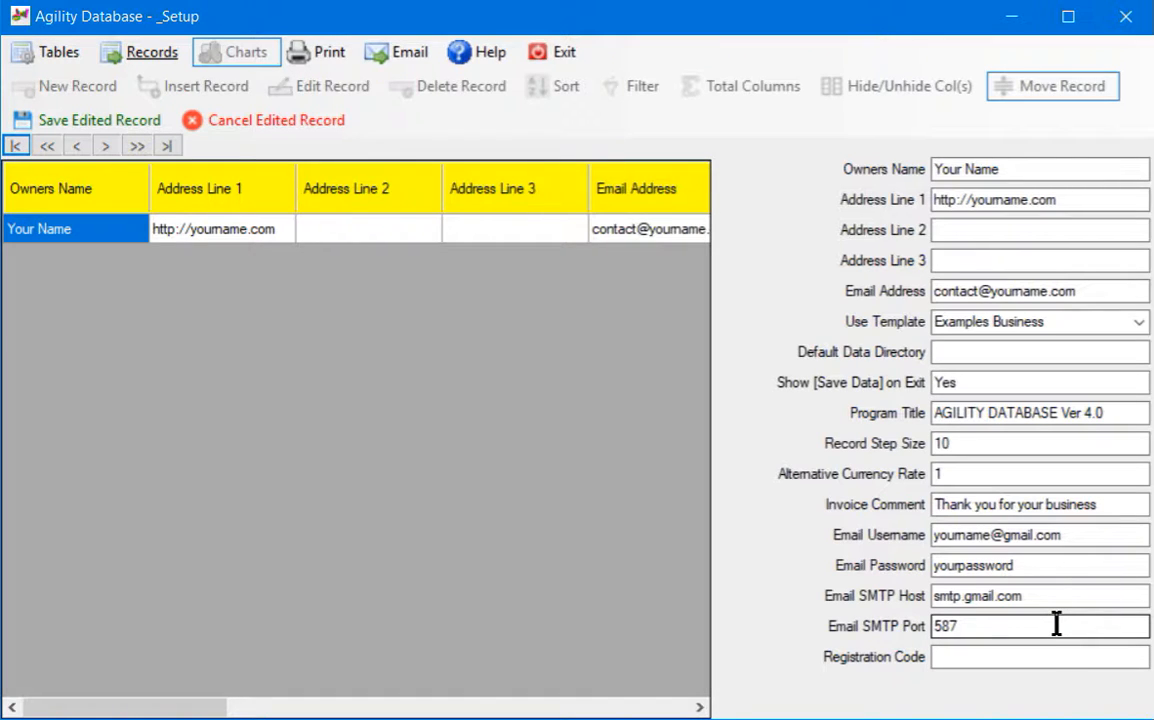
{"action": "left_click", "coordinate": [1051, 656]}
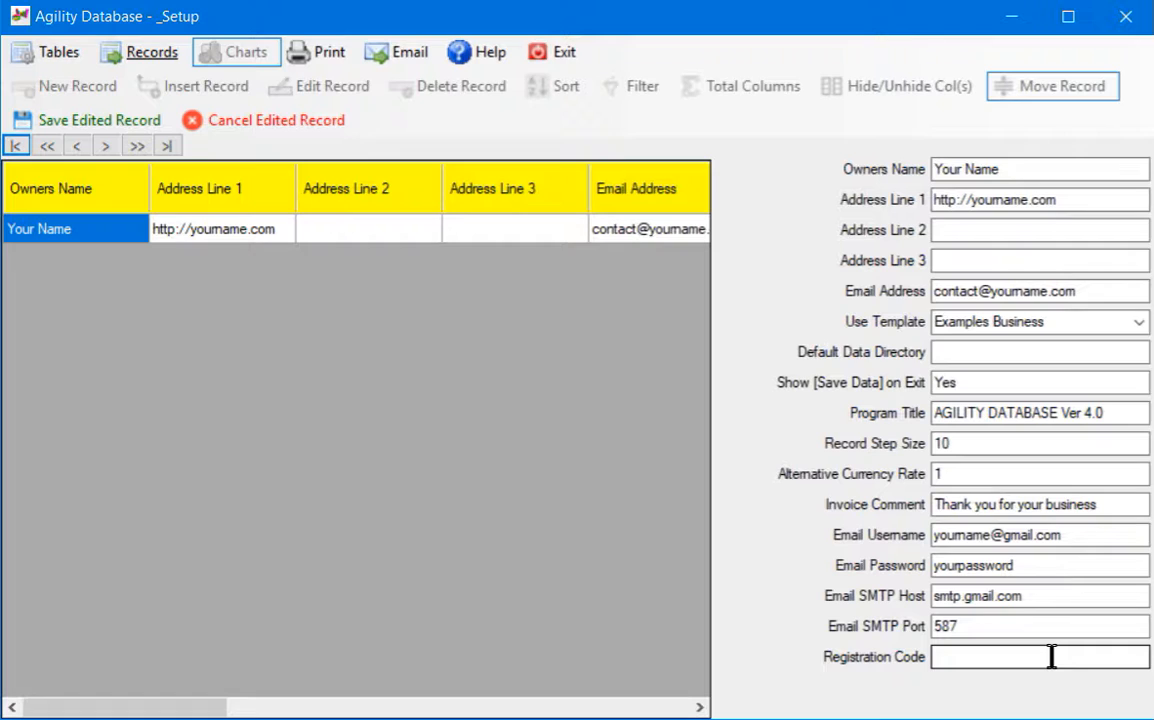
{"action": "left_click", "coordinate": [1051, 625]}
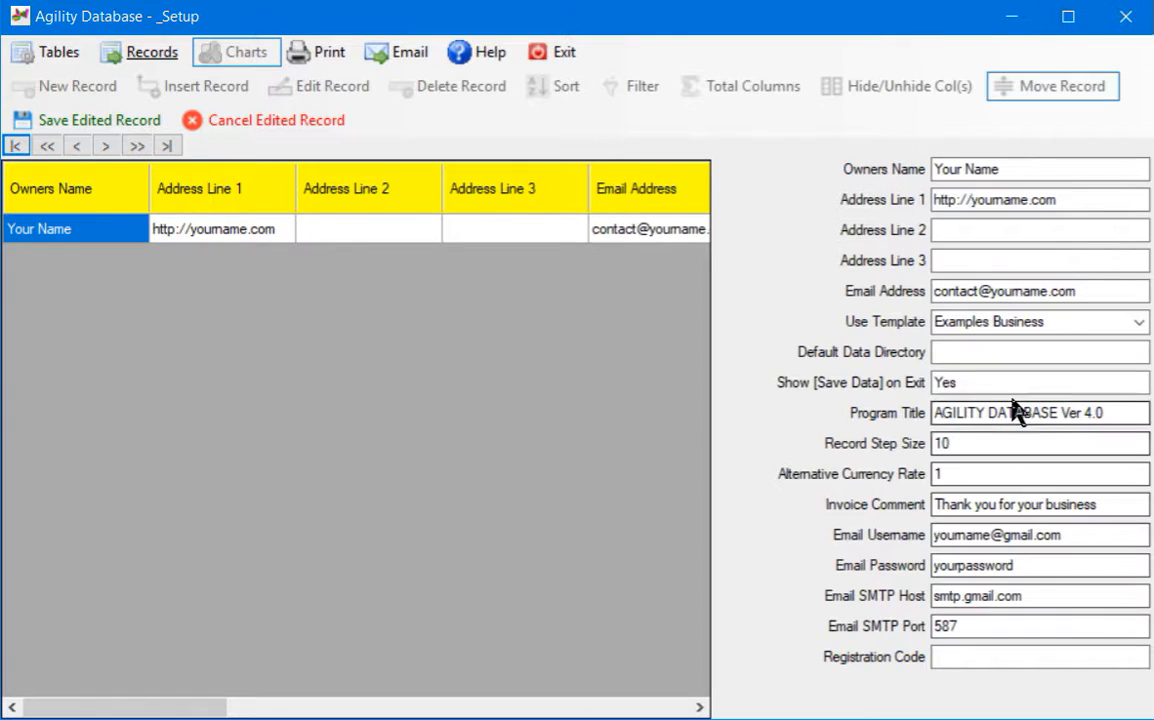
Step: Change the setup record's template to Examples Personal
{"action": "left_click", "coordinate": [981, 352]}
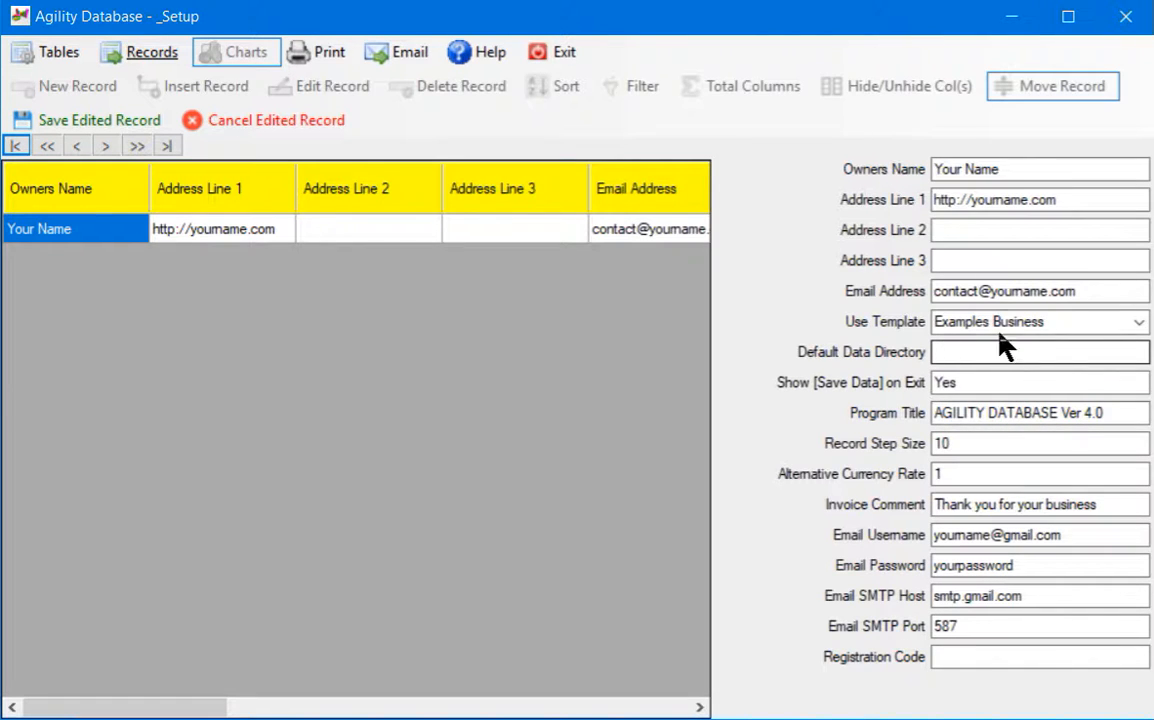
{"action": "left_click", "coordinate": [1120, 322]}
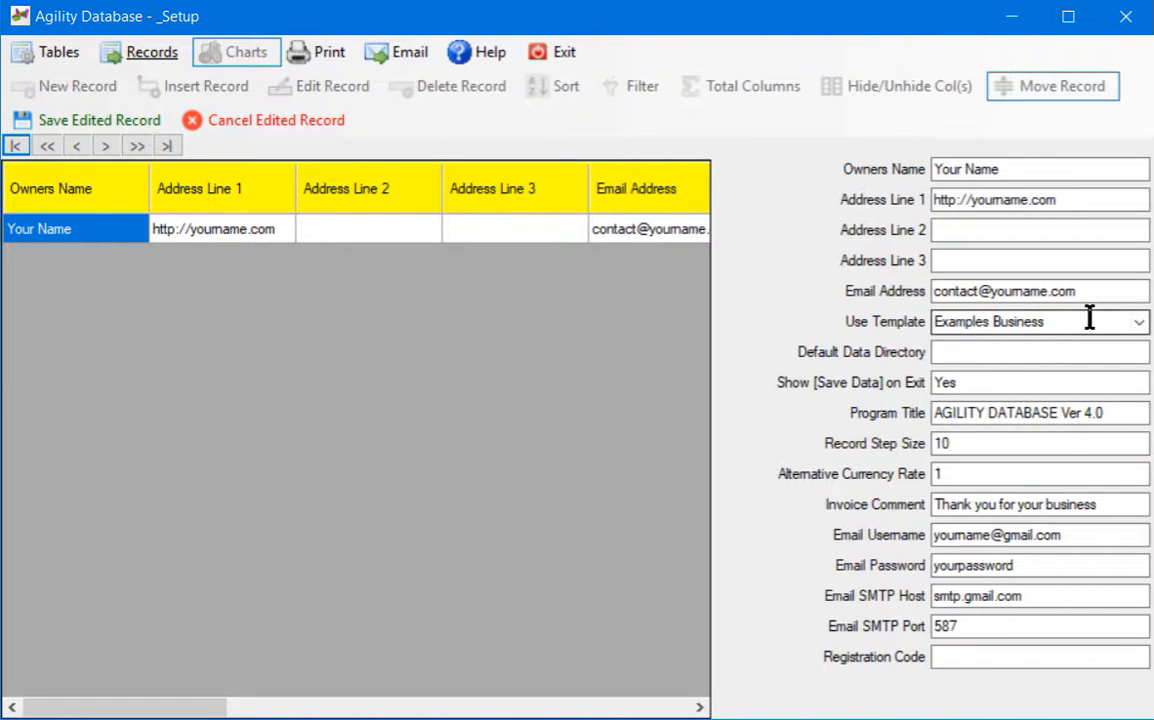
{"action": "left_click", "coordinate": [1140, 323]}
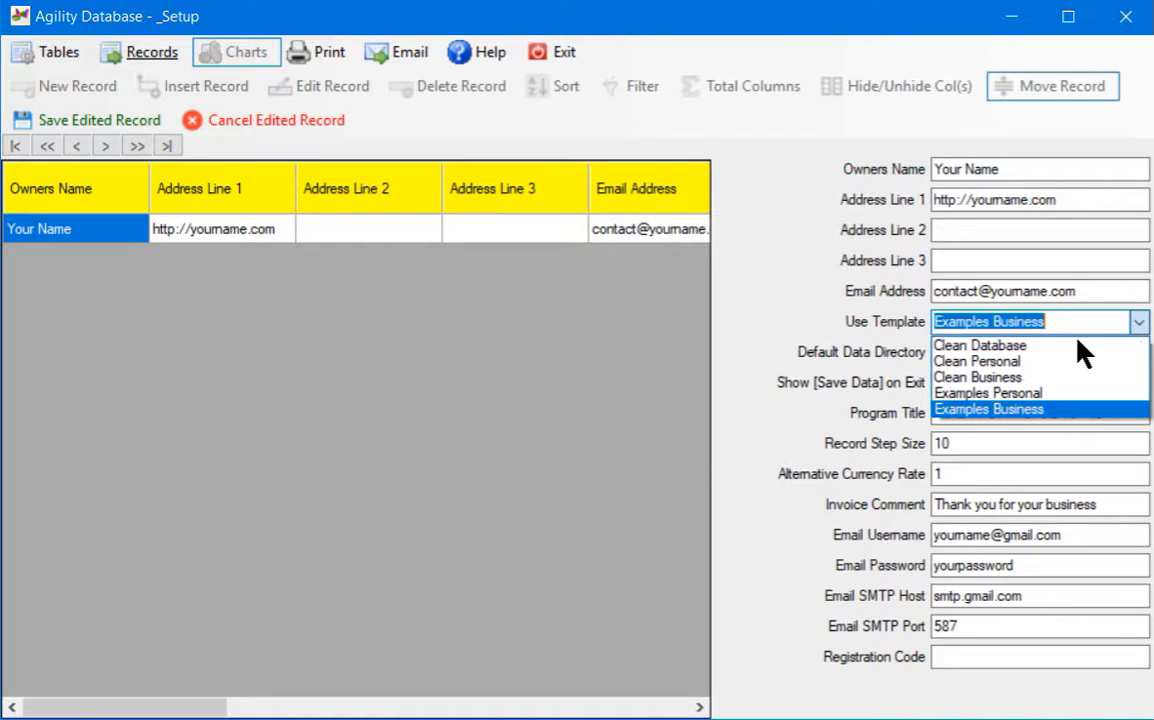
{"action": "left_click", "coordinate": [1041, 393]}
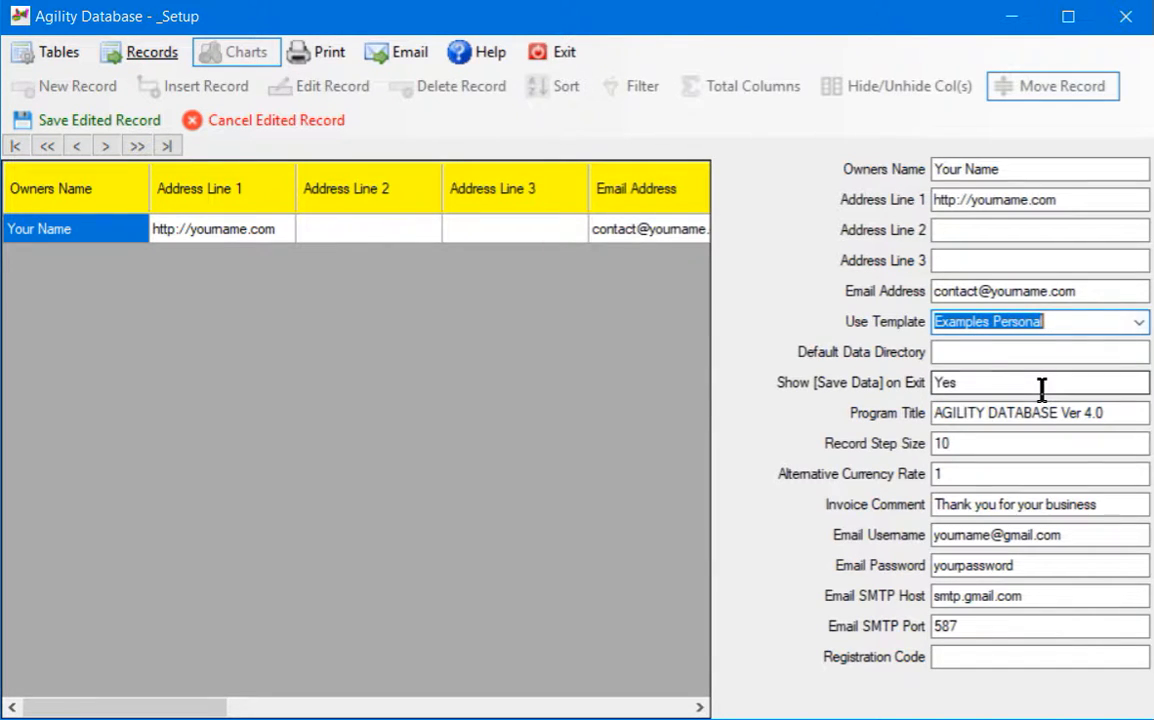
Step: Create a folder named Personal inside Documents\Agility Database and choose it as the default data directory
{"action": "left_click", "coordinate": [953, 350]}
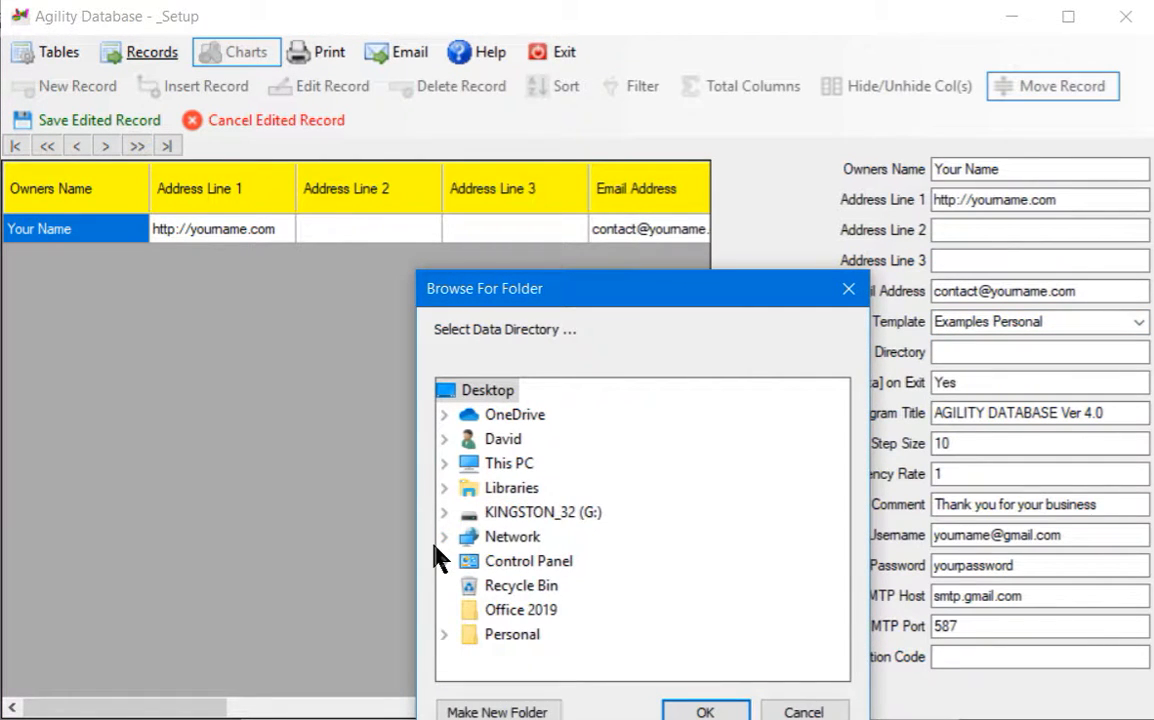
{"action": "left_click", "coordinate": [443, 463]}
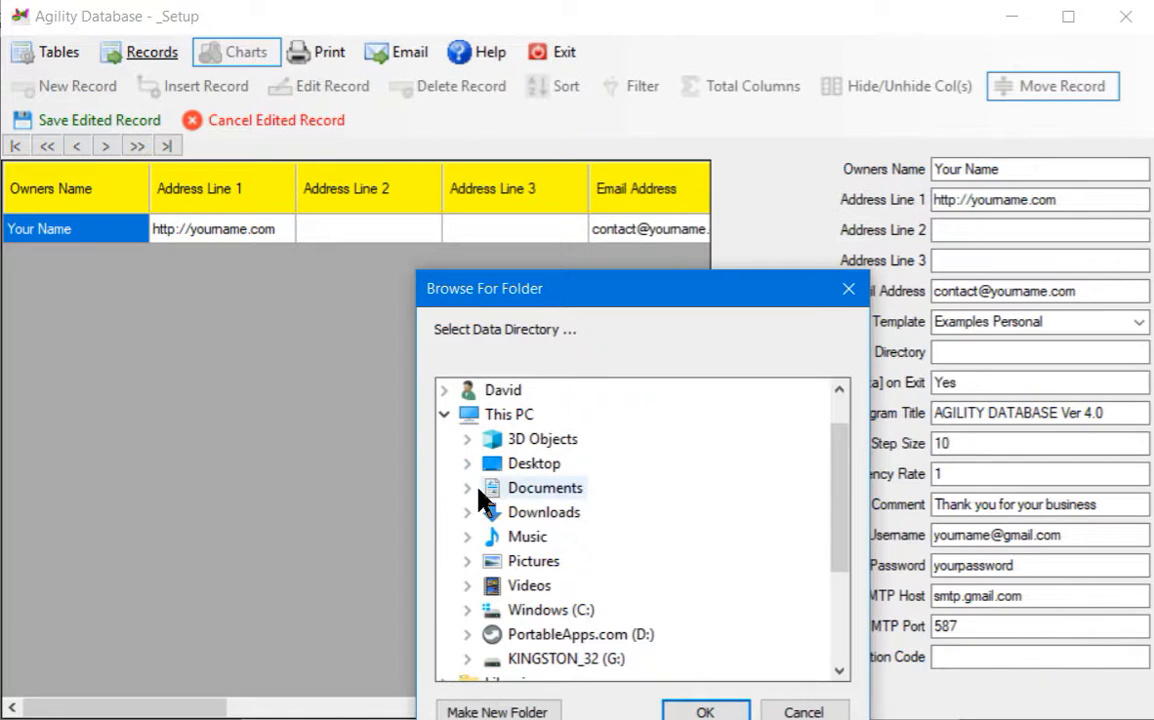
{"action": "left_click", "coordinate": [469, 489]}
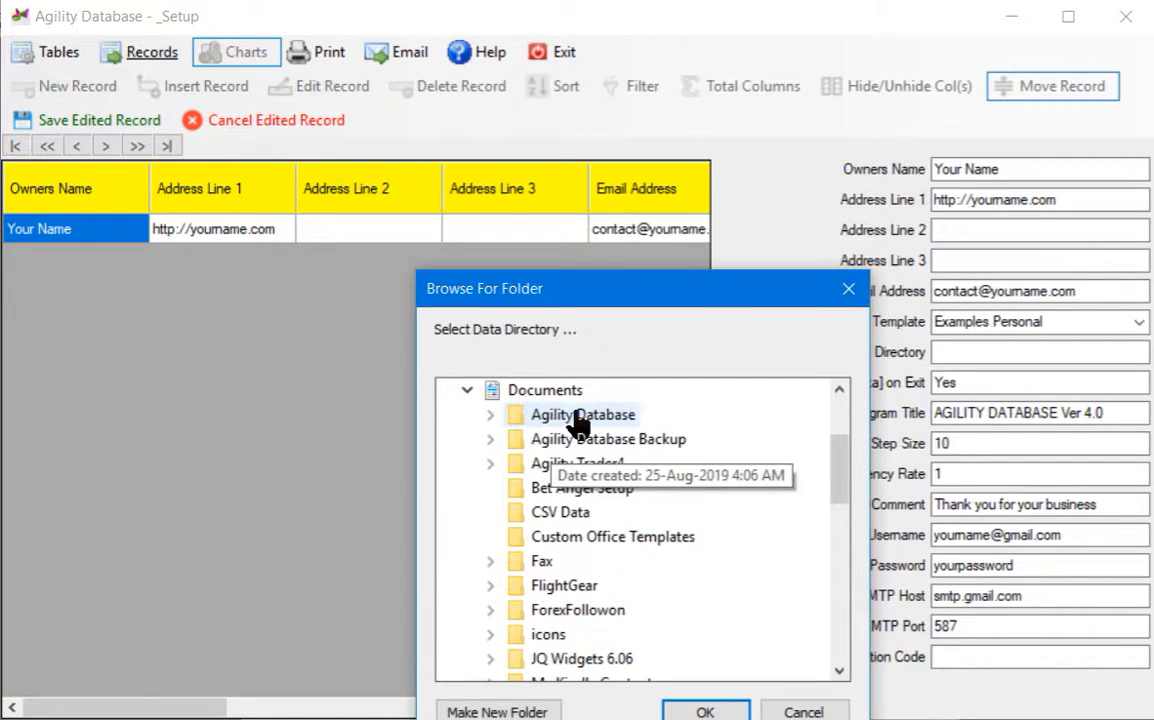
{"action": "left_click", "coordinate": [507, 412]}
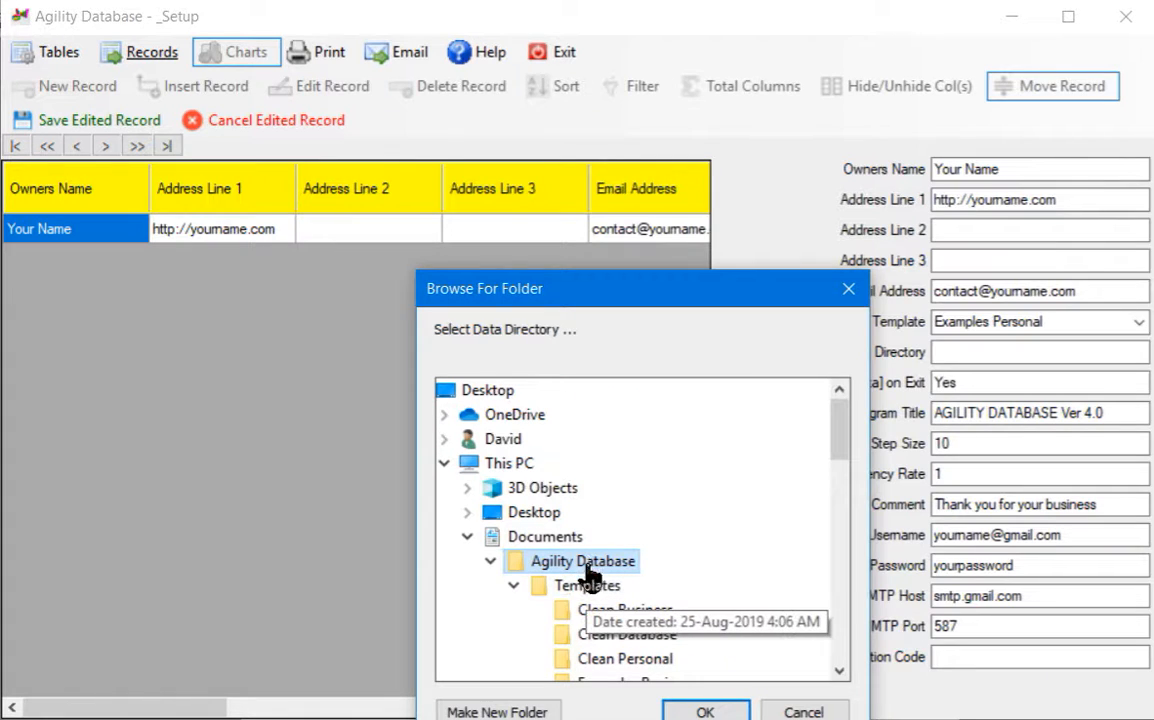
{"action": "left_click", "coordinate": [493, 711]}
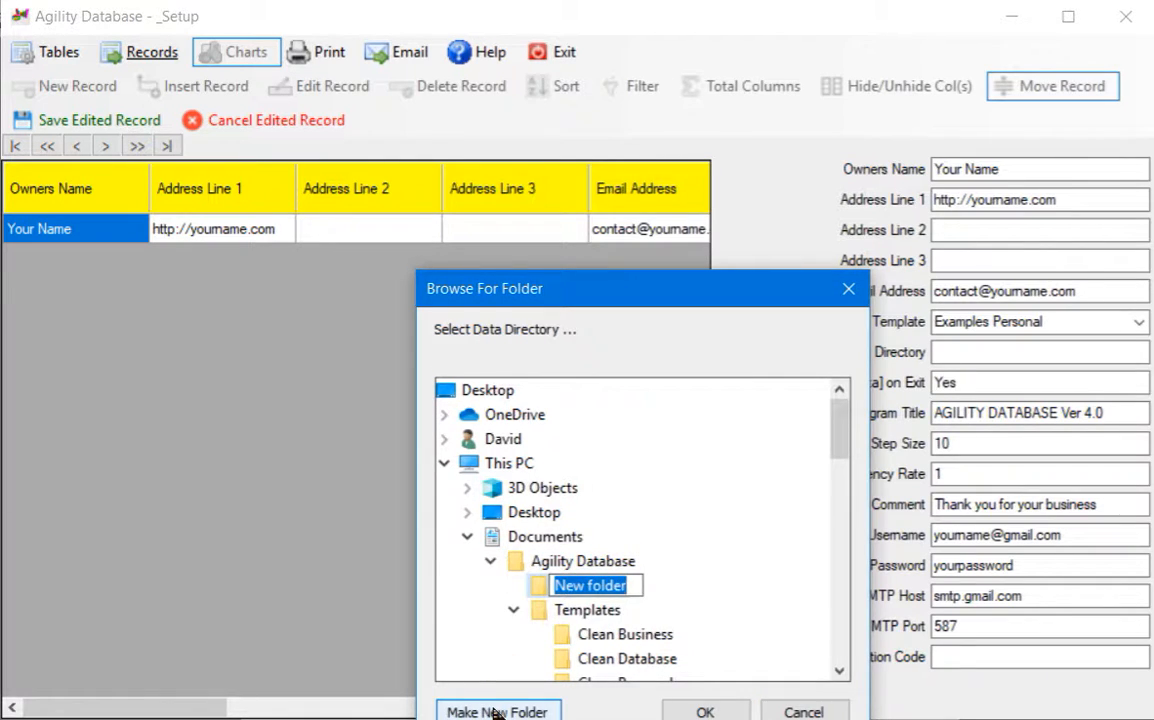
{"action": "type", "text": "Perso"}
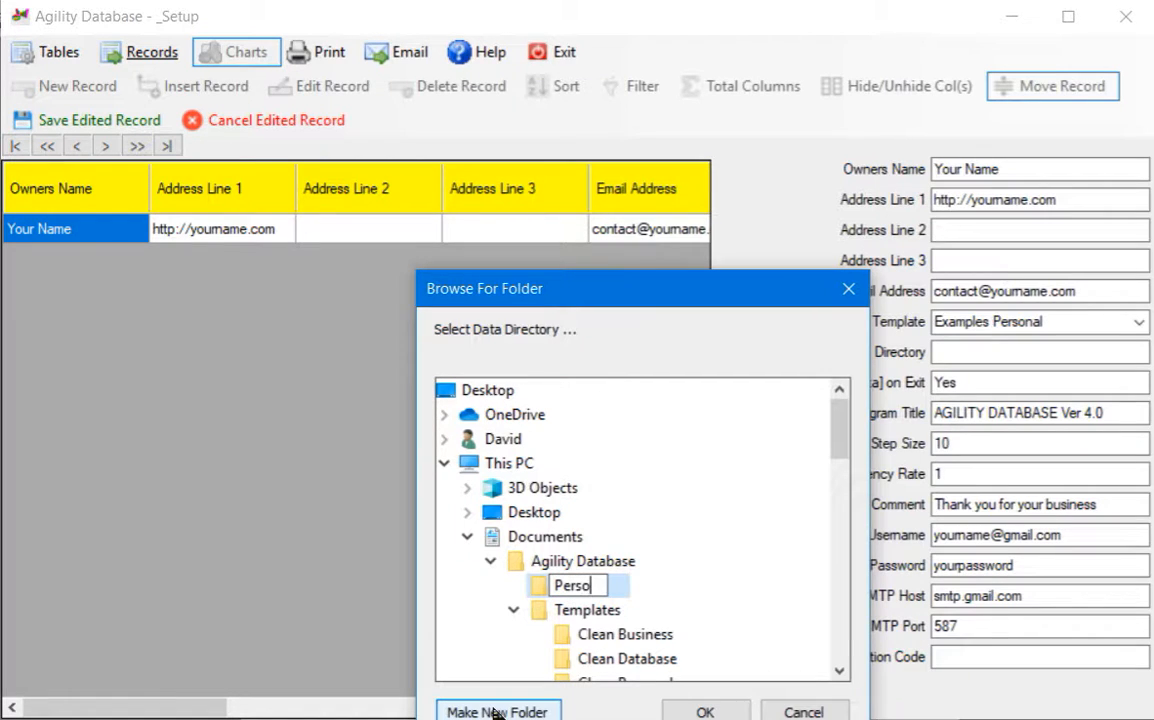
{"action": "type", "text": "nal"}
{"action": "key", "text": "Return"}
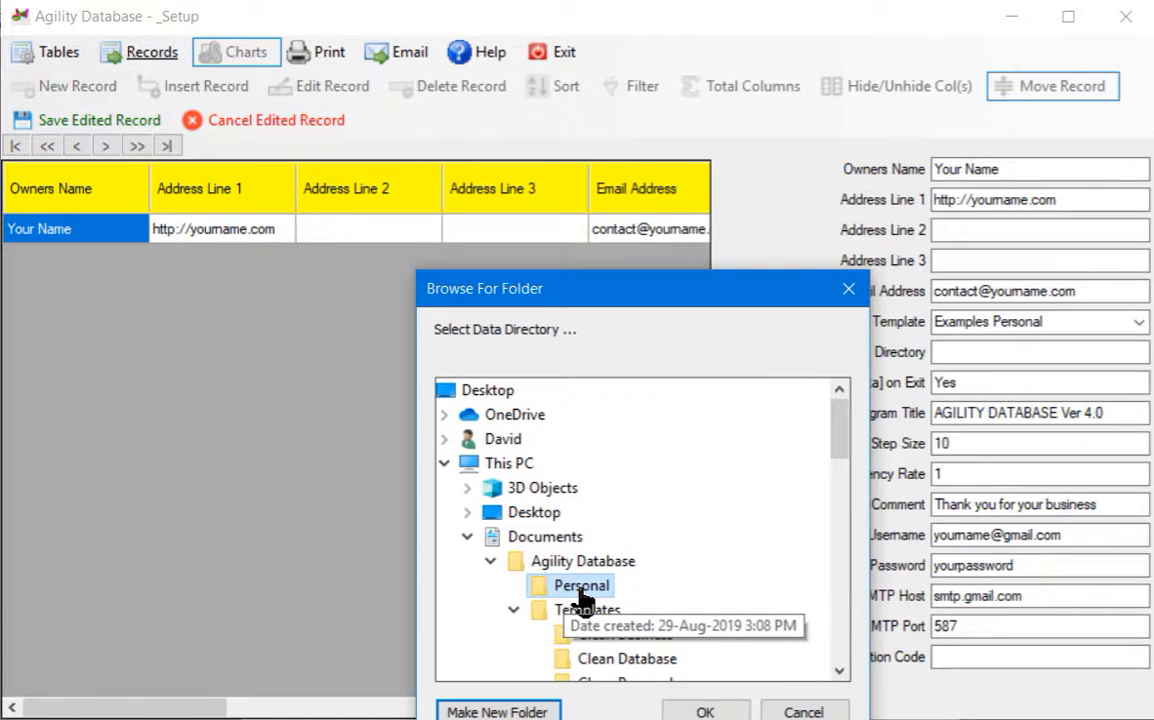
{"action": "left_click", "coordinate": [708, 711]}
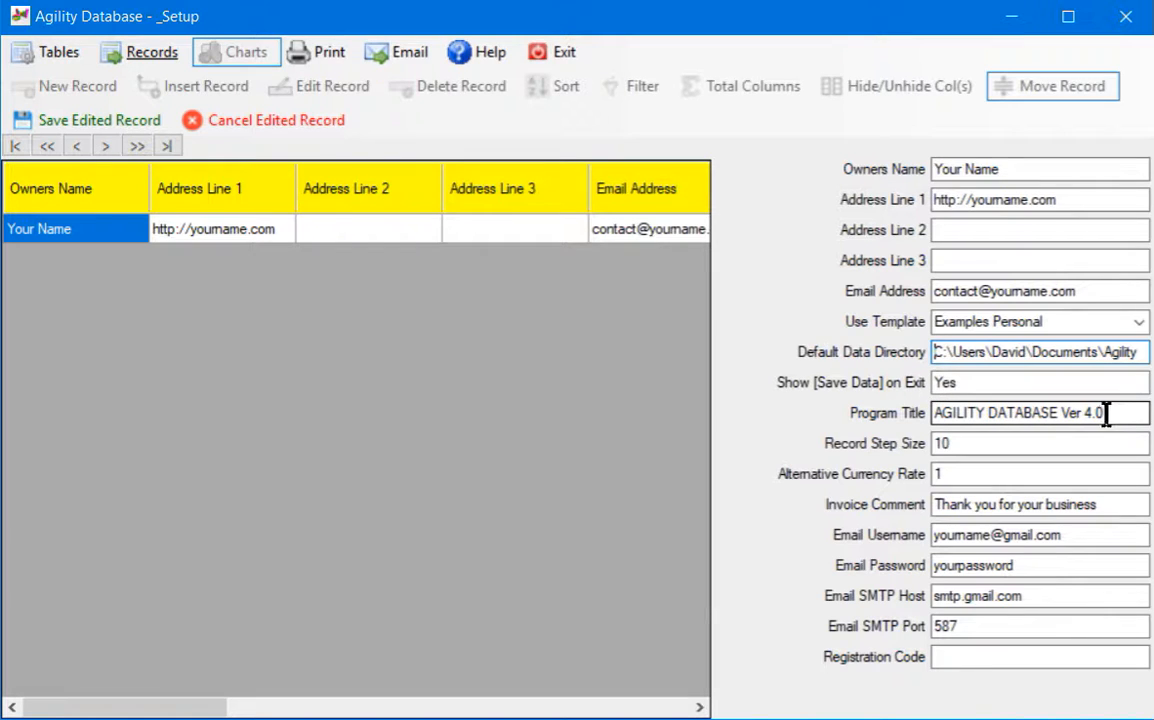
Step: Set the program title to "My Life Organized !!" in the setup record
{"action": "left_click_drag", "start_coordinate": [1102, 414], "coordinate": [909, 403]}
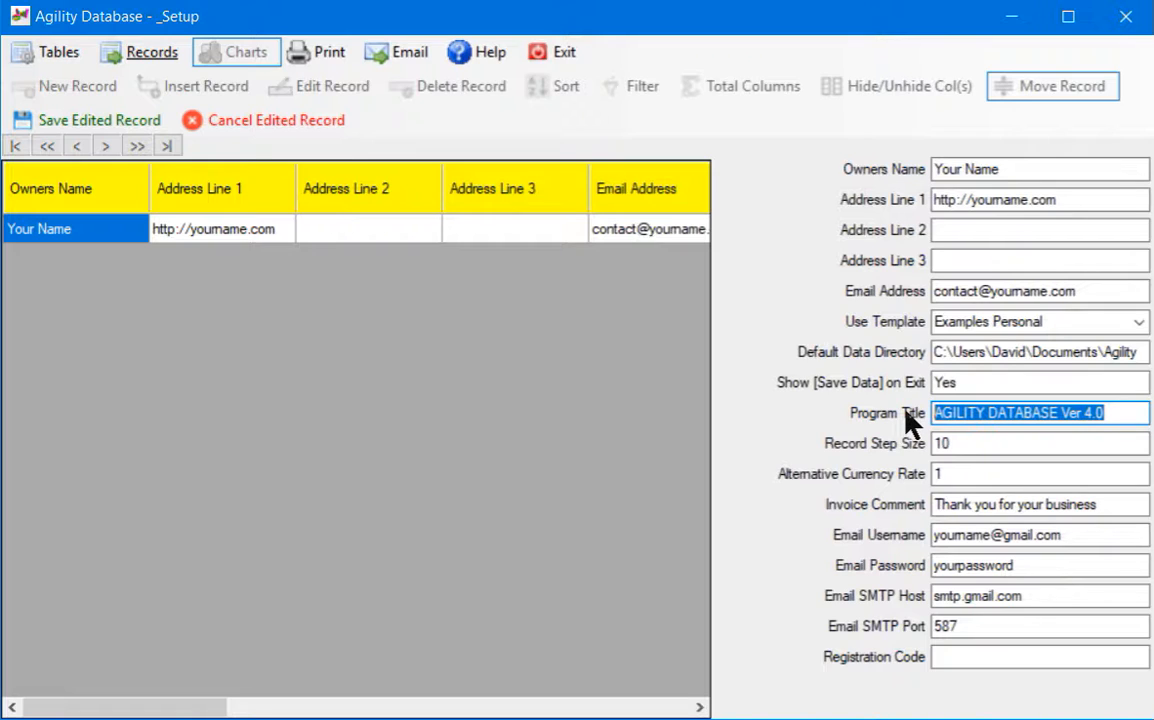
{"action": "type", "text": "M"}
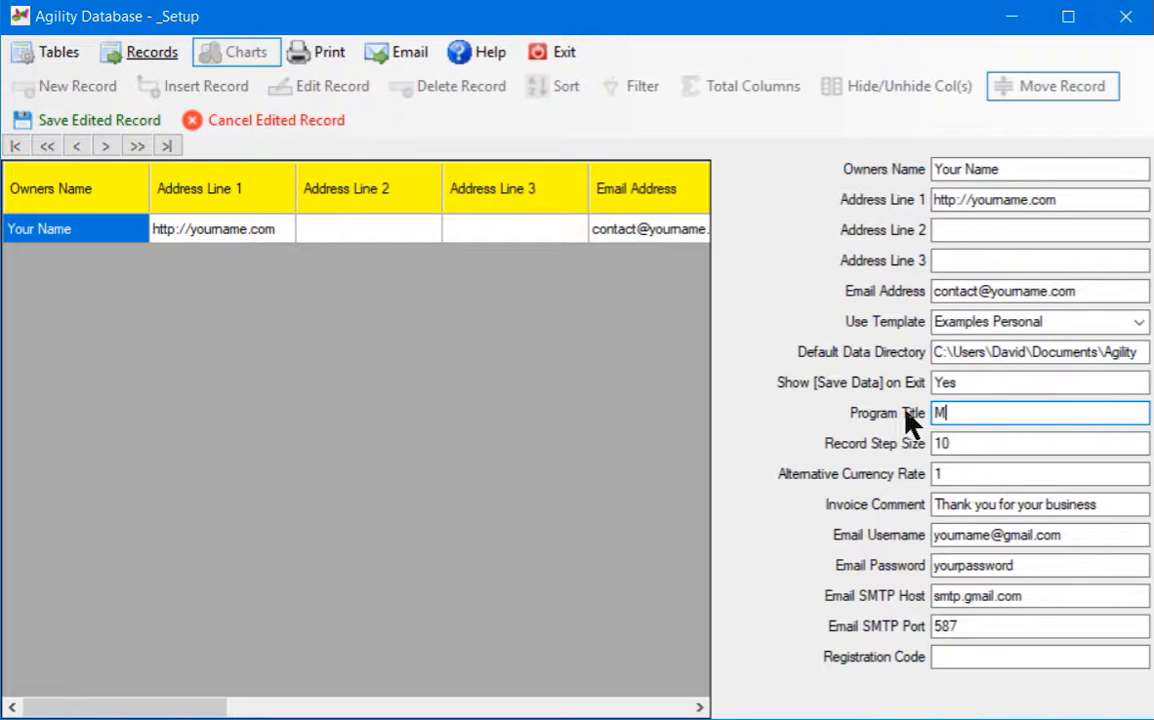
{"action": "type", "text": "y Life Organized !!"}
Step: Save the edited setup record and choose option 1 to copy the template files into the new data directory
{"action": "left_click", "coordinate": [99, 117]}
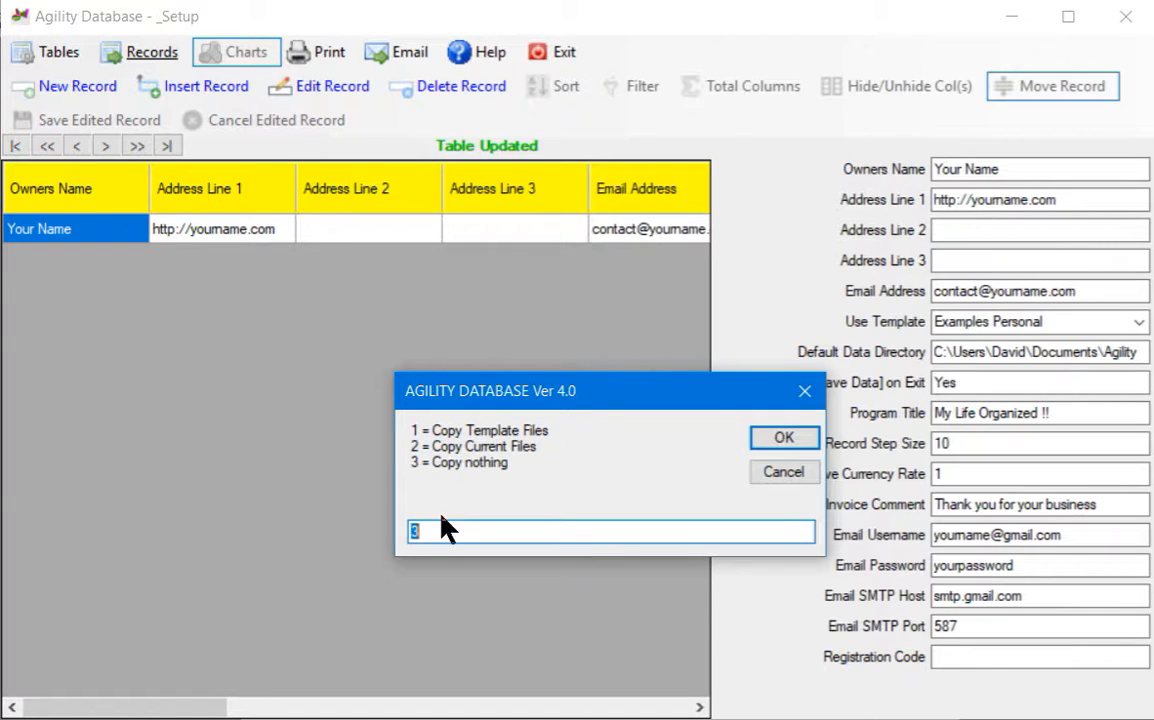
{"action": "type", "text": "1"}
{"action": "left_click", "coordinate": [784, 440]}
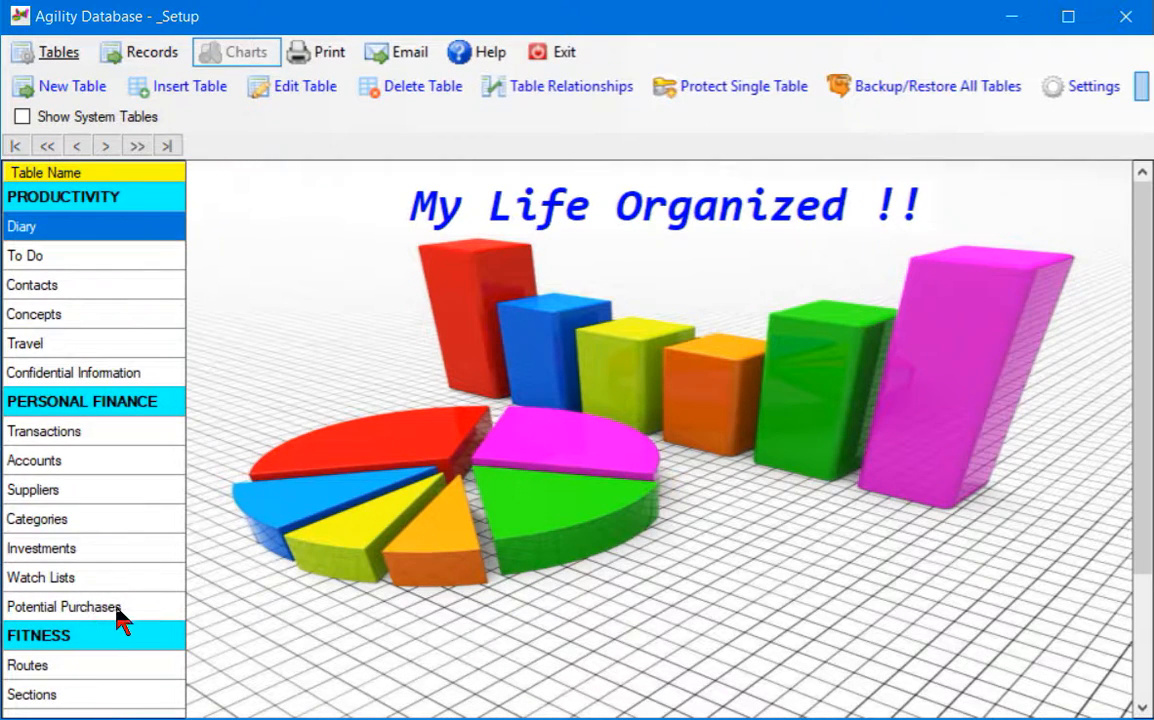
Step: Look through the personal template's table list and open the records of the Transactions table under Personal Finance
{"action": "scroll", "coordinate": [97, 645], "scroll_direction": "down", "scroll_amount": 1}
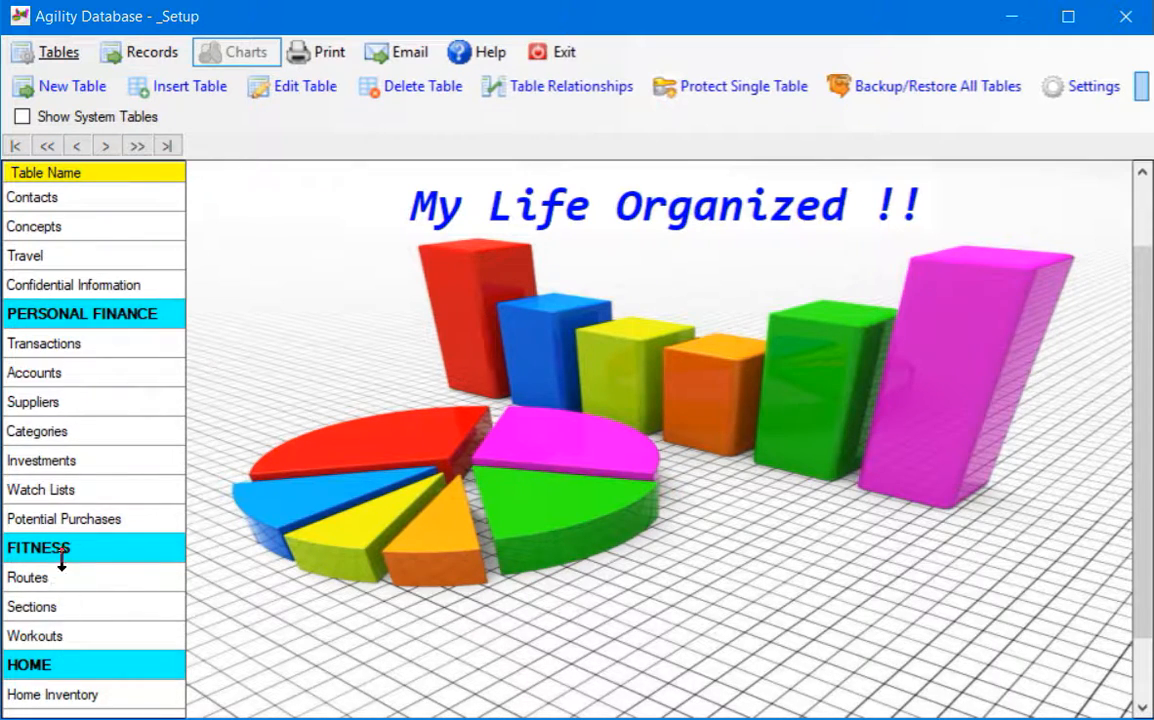
{"action": "scroll", "coordinate": [72, 654], "scroll_direction": "down", "scroll_amount": 1}
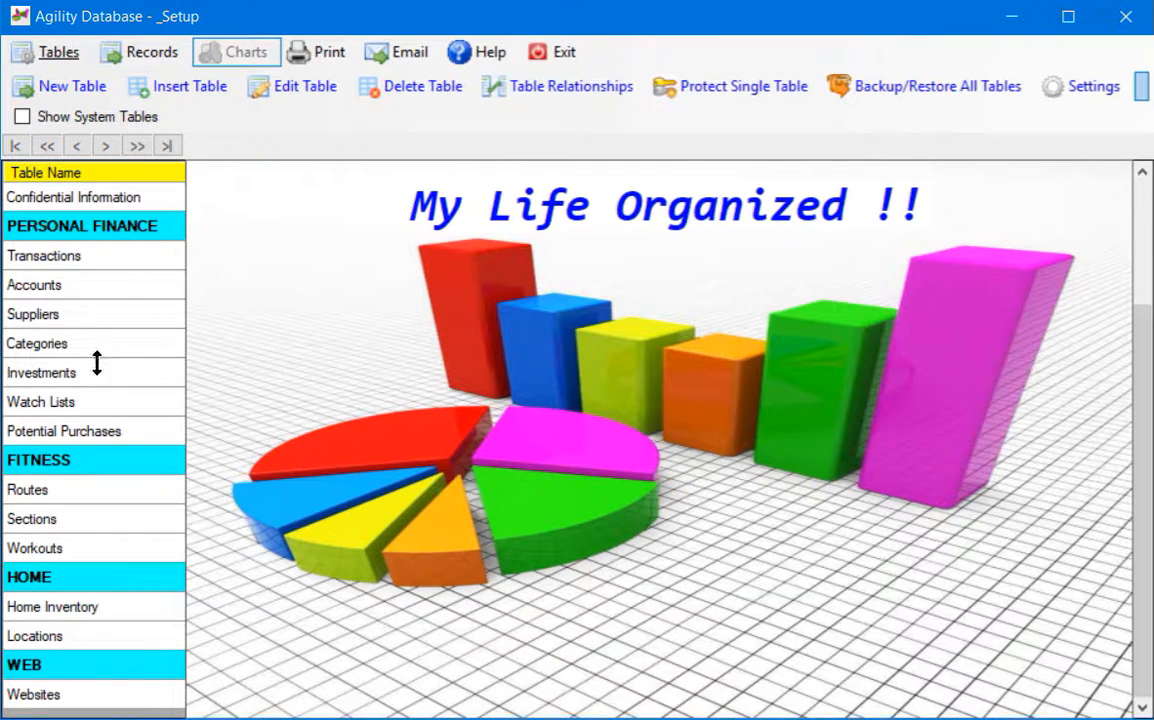
{"action": "scroll", "coordinate": [110, 290], "scroll_direction": "up", "scroll_amount": 2}
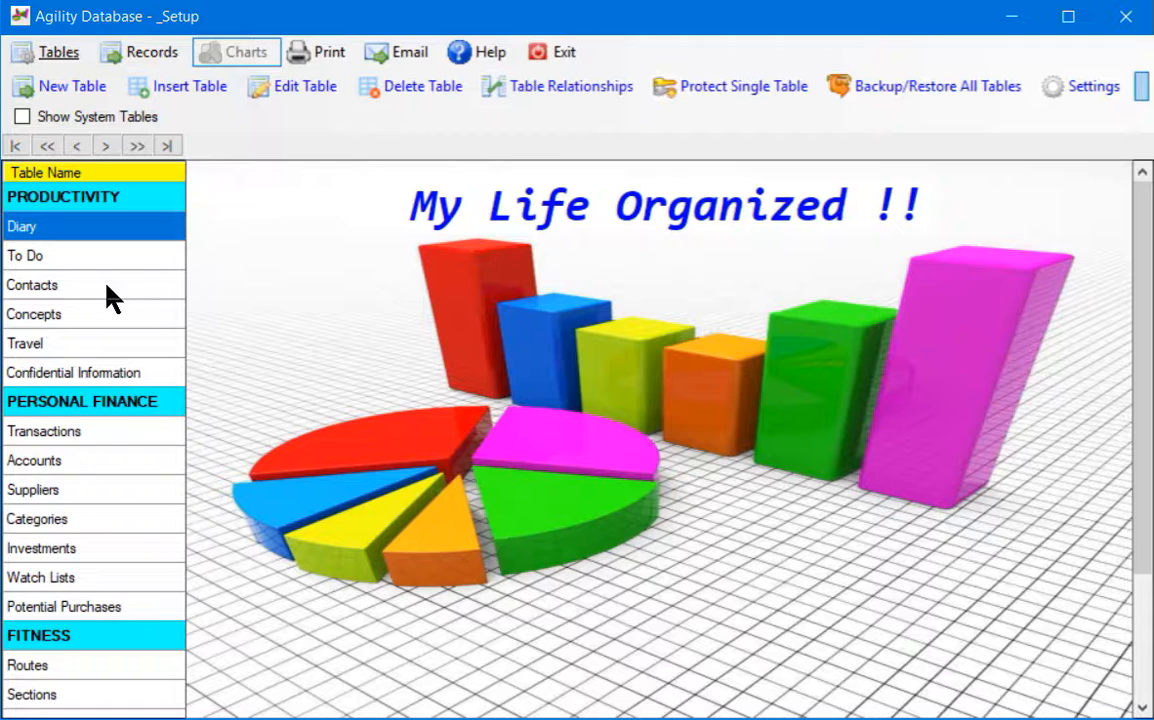
{"action": "left_click", "coordinate": [44, 432]}
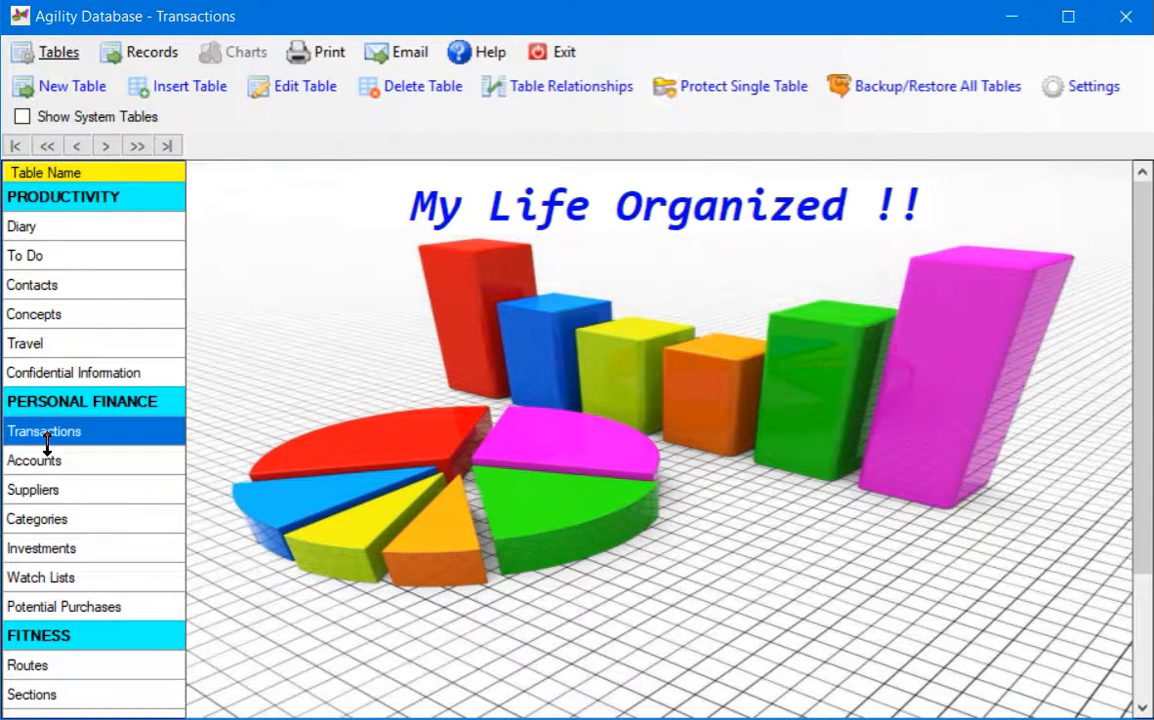
{"action": "left_click", "coordinate": [155, 56]}
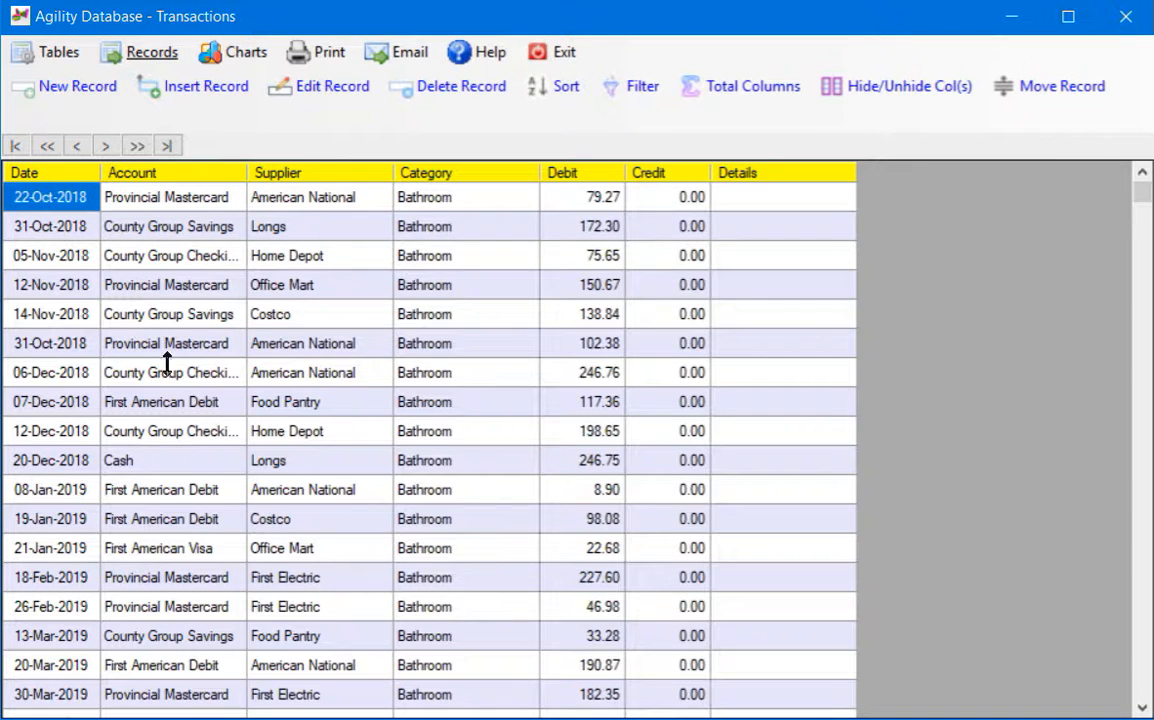
Step: Insert a blank record above the 20-Dec-2018 Cash transaction and cancel the insertion
{"action": "left_click", "coordinate": [121, 466]}
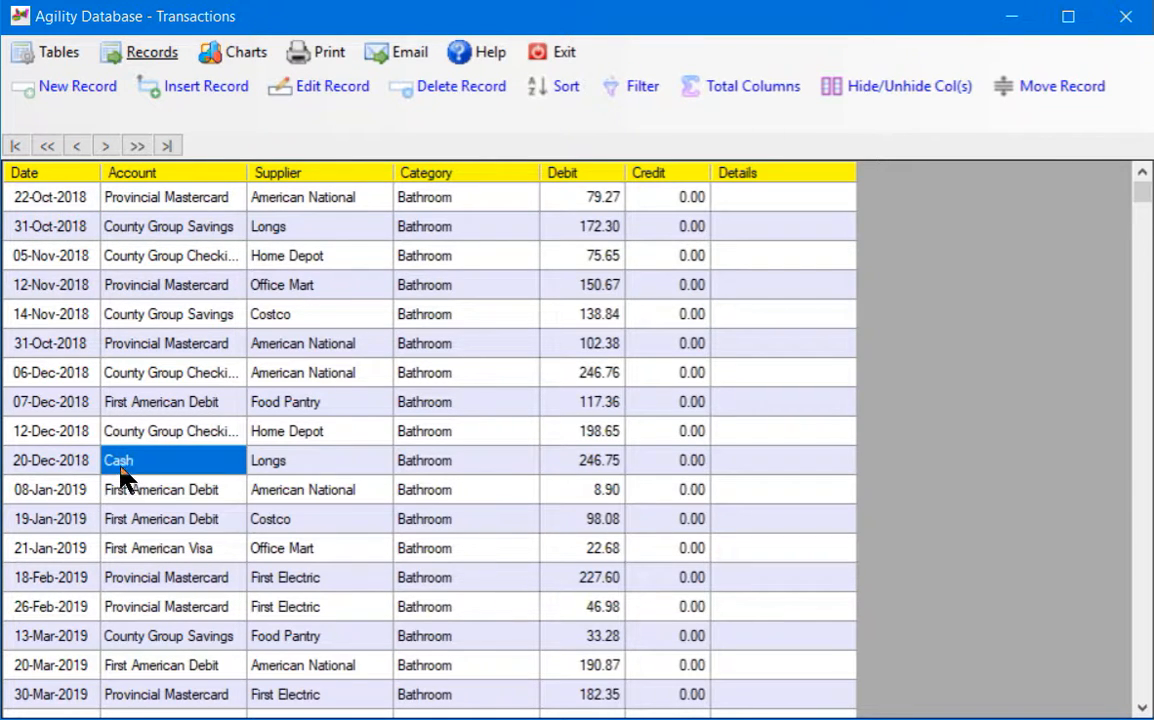
{"action": "left_click", "coordinate": [216, 88]}
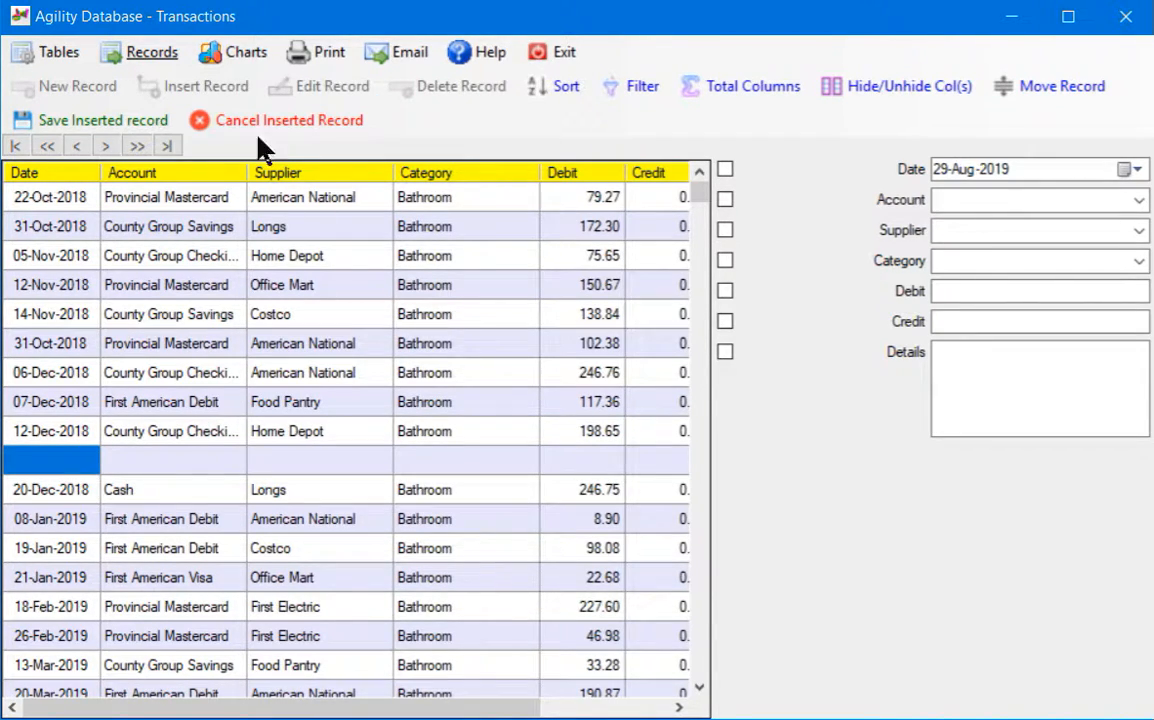
{"action": "left_click", "coordinate": [290, 120]}
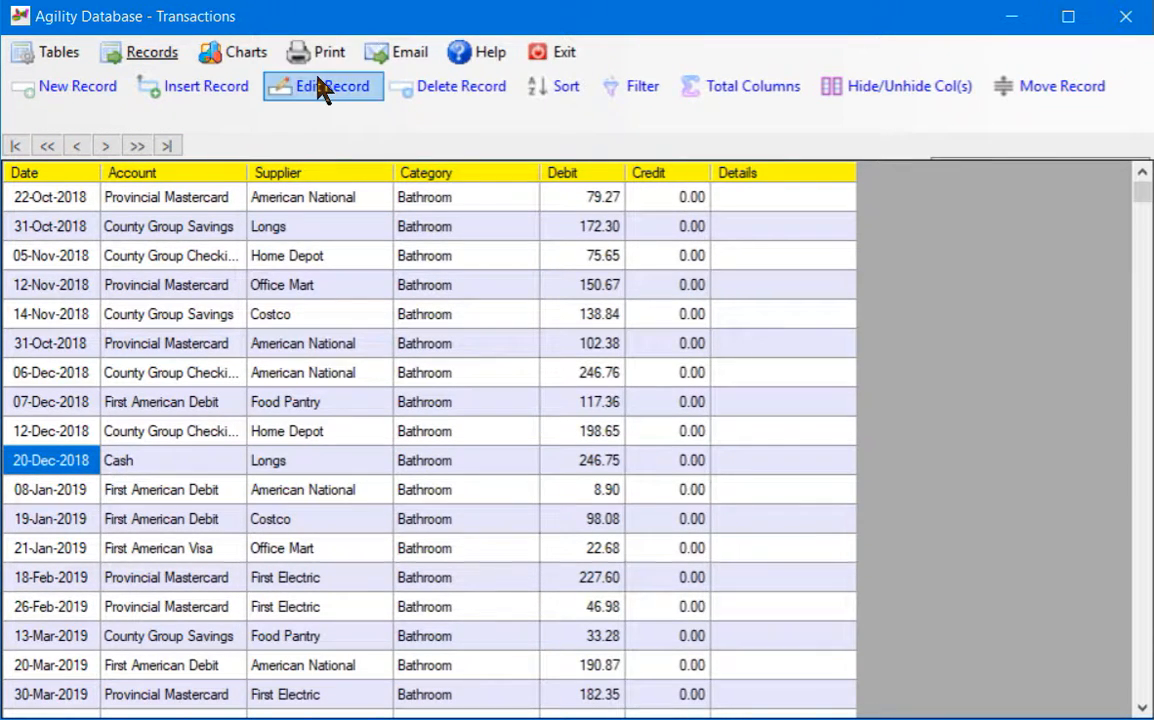
Step: Open the 20-Dec-2018 Cash transaction for editing and toggle the Supplier and Account checkboxes on and off again
{"action": "left_click", "coordinate": [322, 88]}
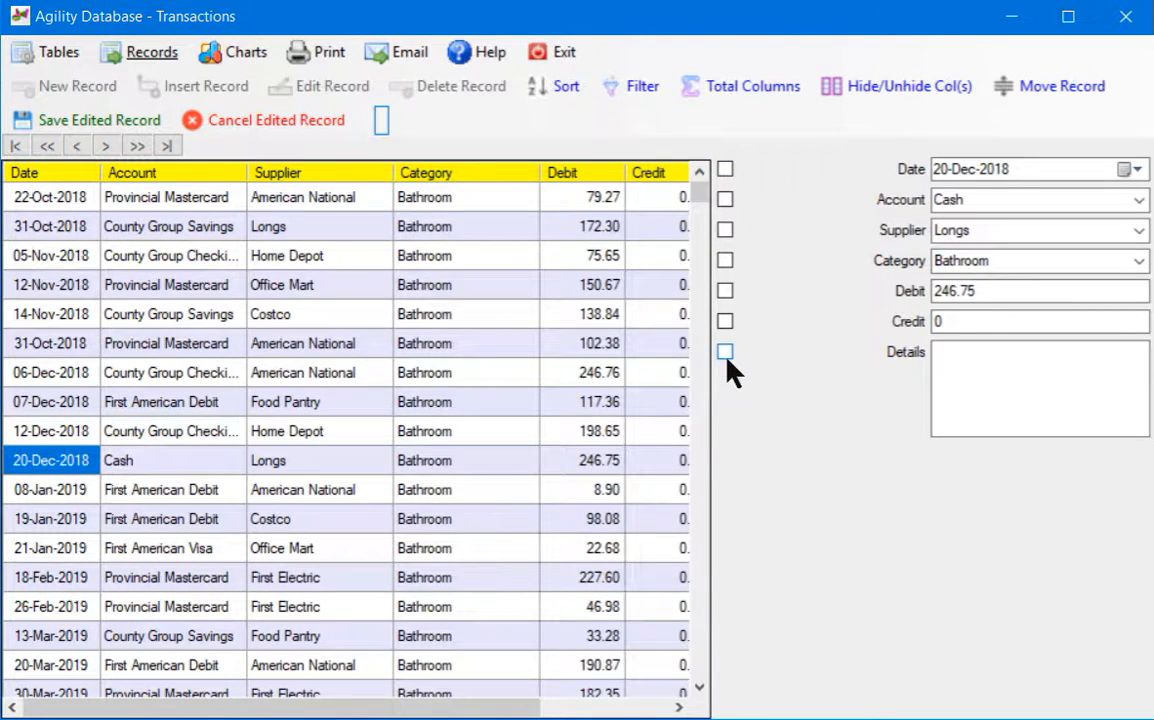
{"action": "left_click", "coordinate": [724, 231]}
{"action": "left_click", "coordinate": [724, 200]}
{"action": "left_click", "coordinate": [725, 229]}
{"action": "left_click", "coordinate": [727, 199]}
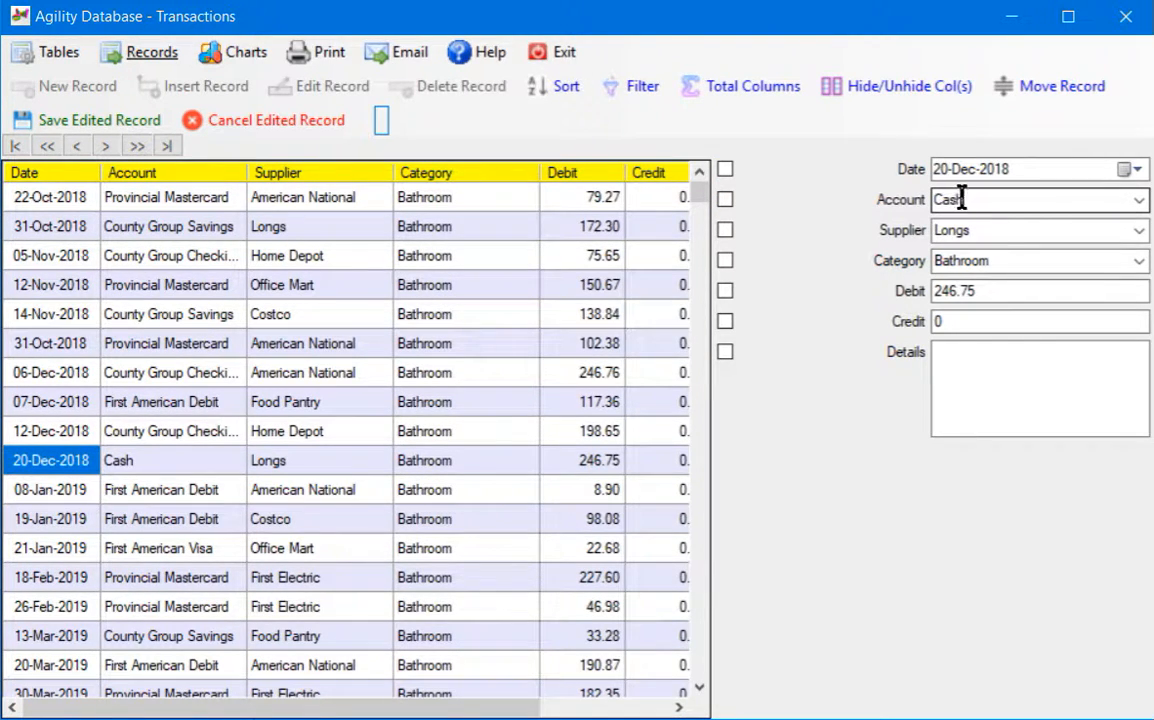
Step: View the available accounts and categories for the 20-Dec-2018 Cash transaction, and cancel the edit without changes
{"action": "left_click", "coordinate": [1140, 201]}
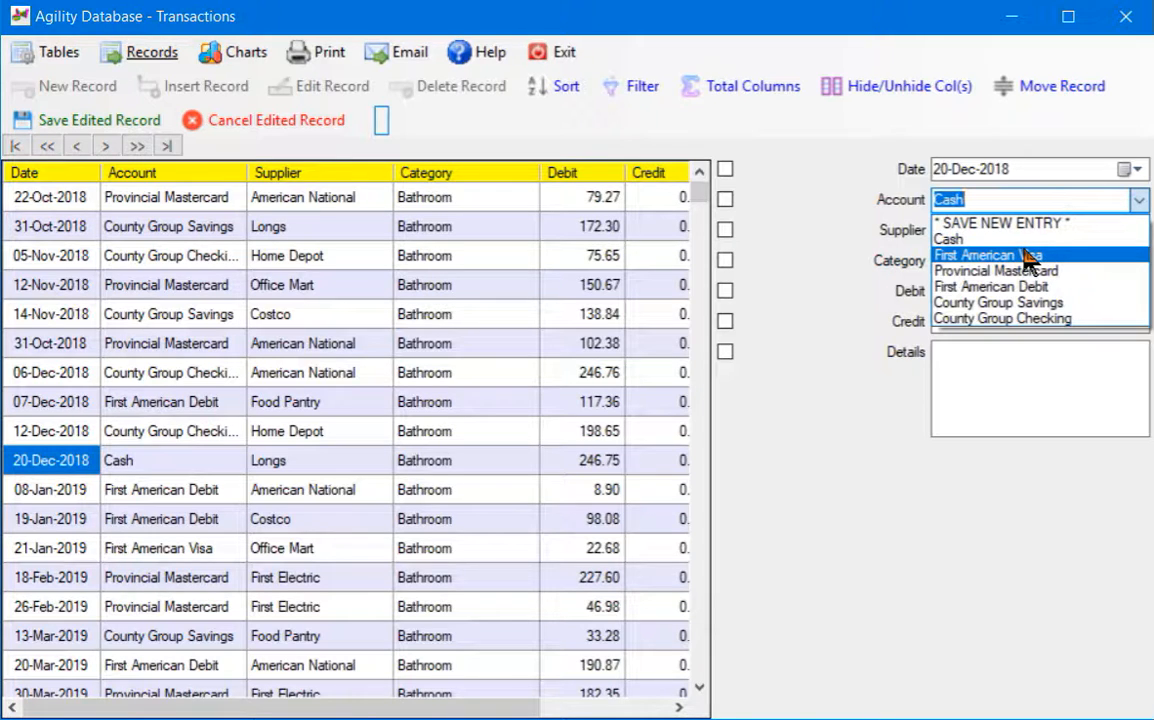
{"action": "left_click", "coordinate": [966, 200]}
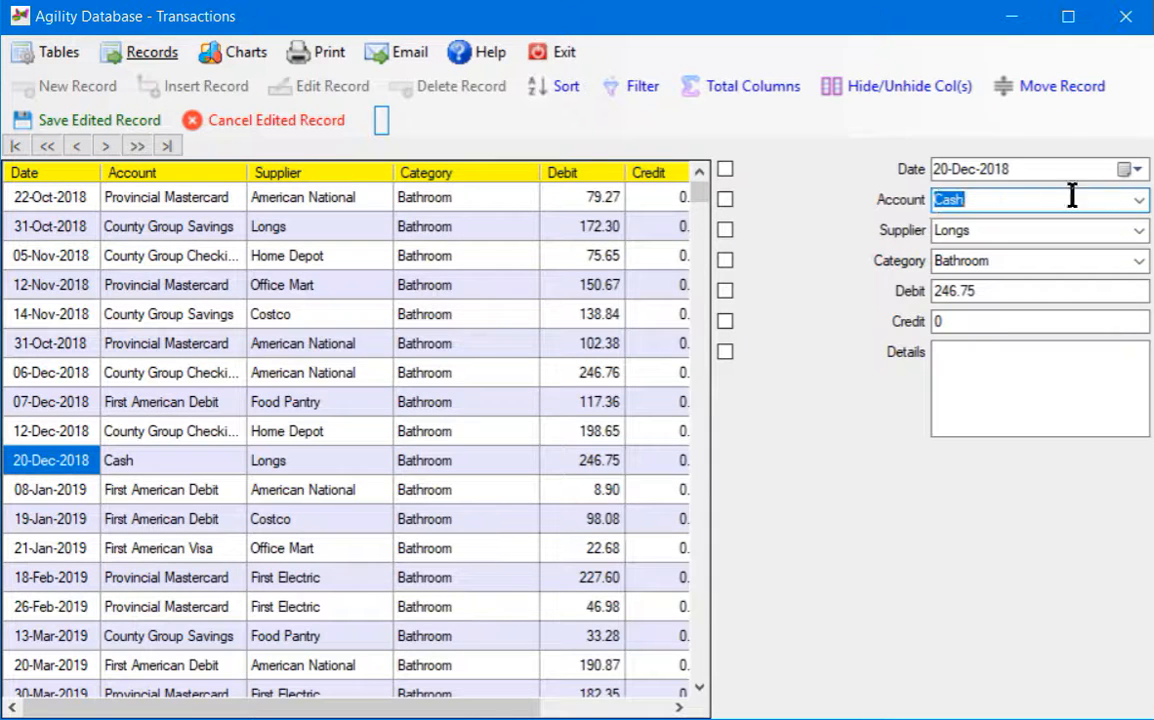
{"action": "left_click", "coordinate": [1137, 199]}
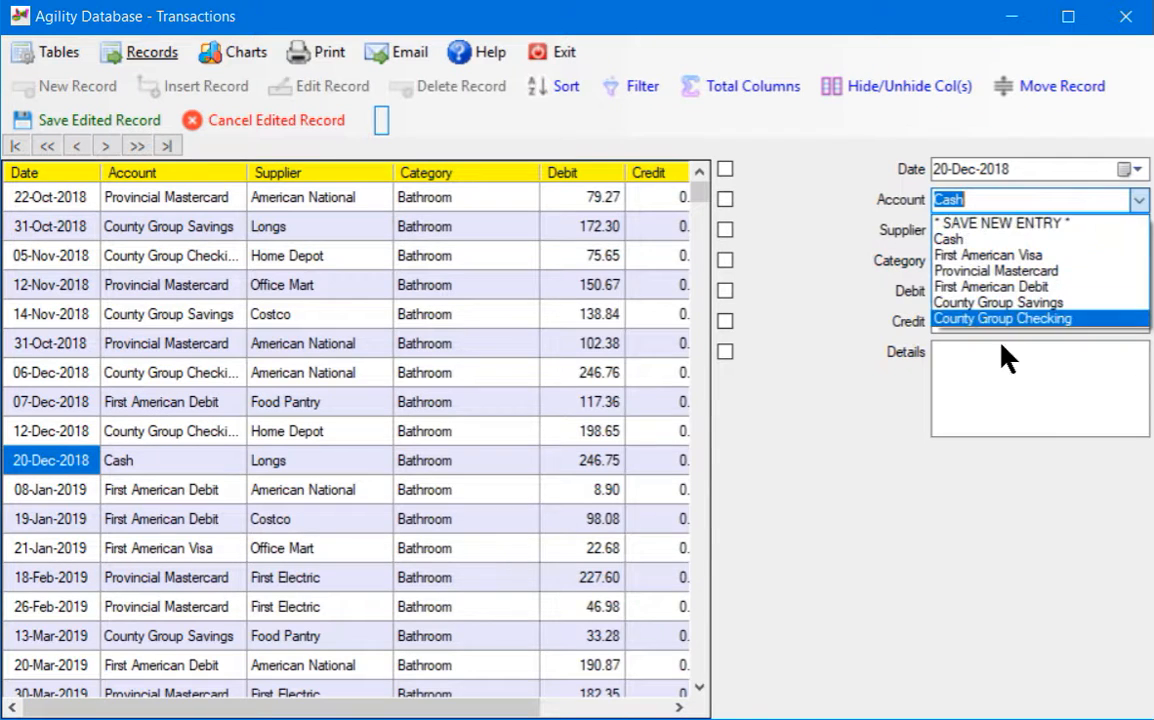
{"action": "left_click", "coordinate": [981, 381]}
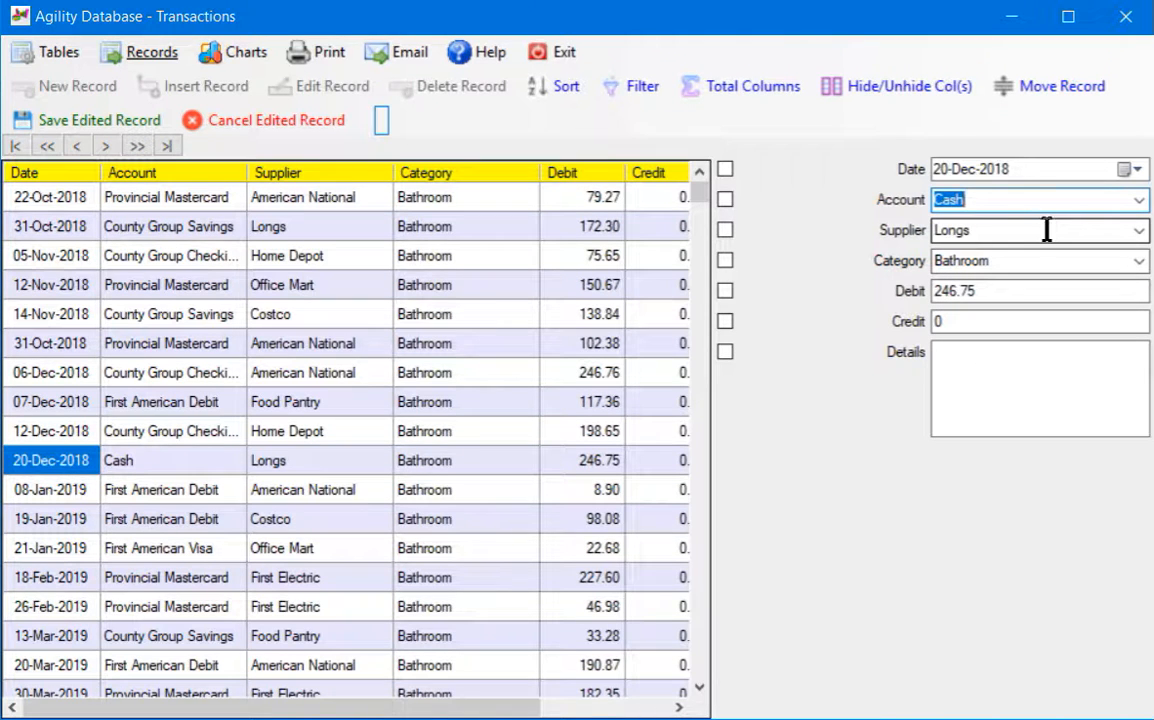
{"action": "left_click", "coordinate": [1139, 261]}
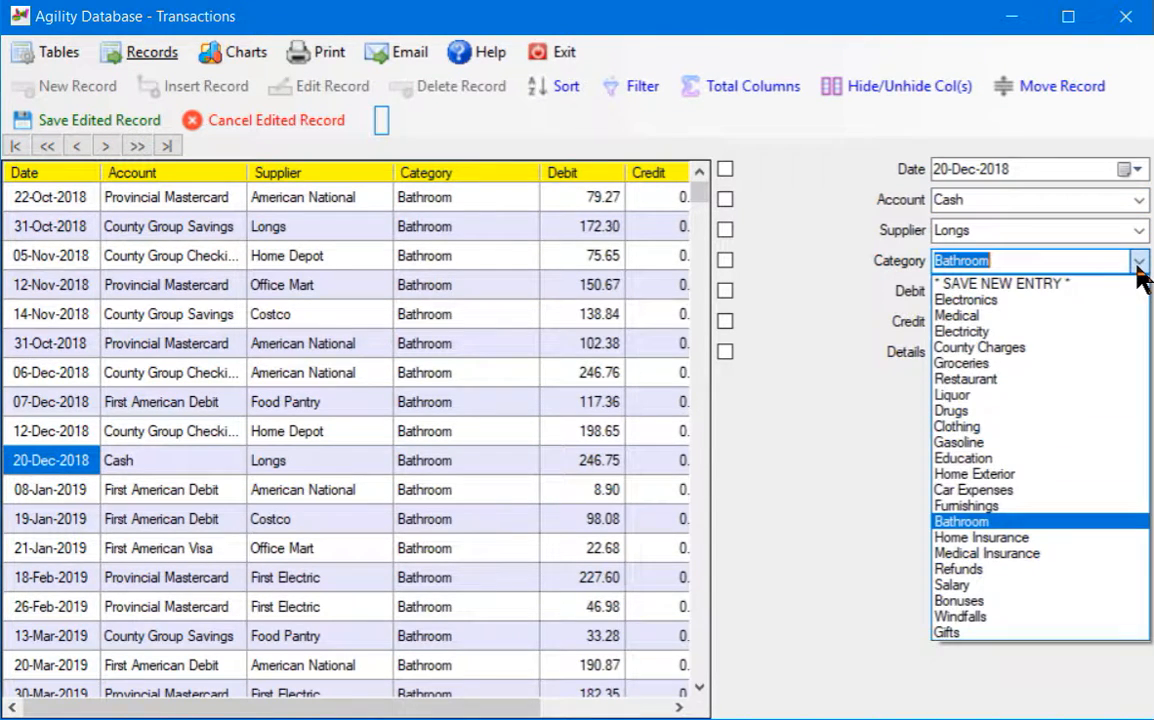
{"action": "left_click", "coordinate": [804, 479]}
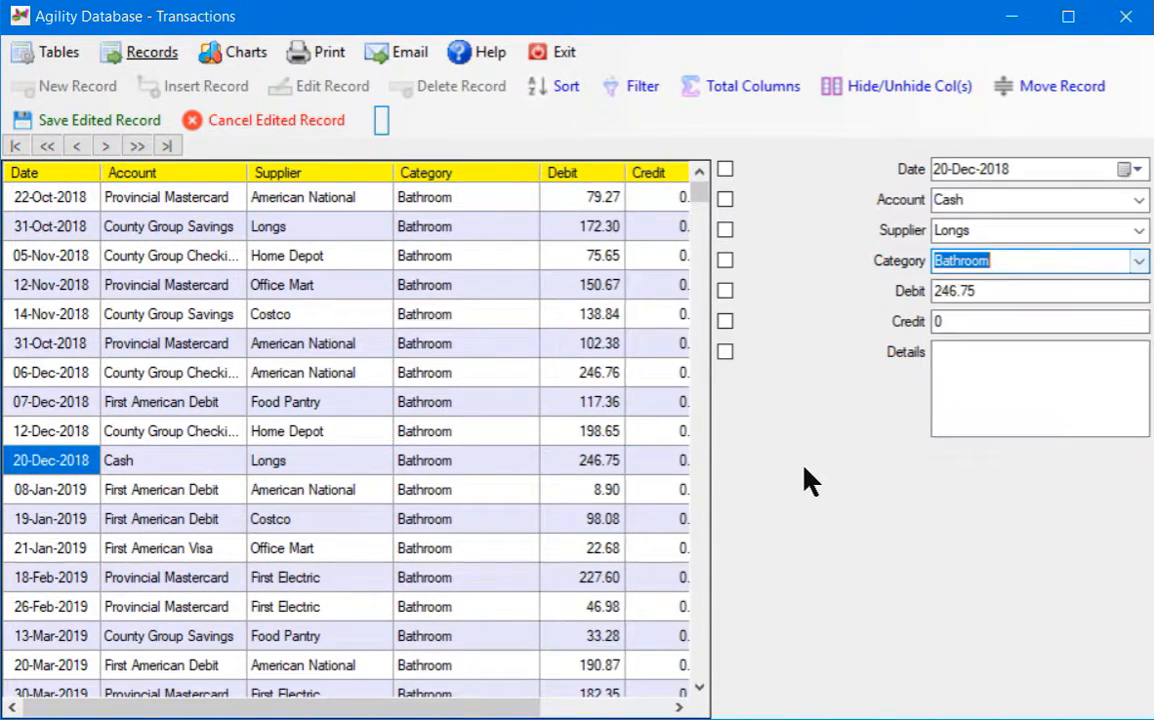
{"action": "left_click", "coordinate": [284, 122]}
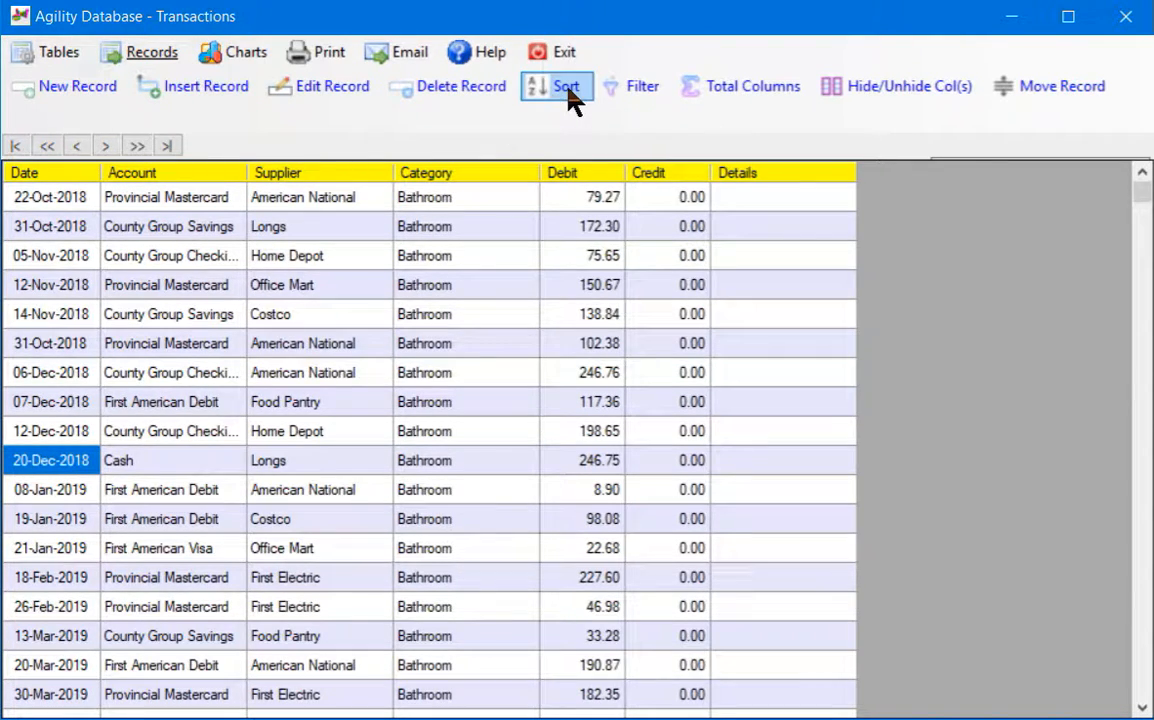
Step: Sort the transactions by account, first ascending and then descending
{"action": "left_click", "coordinate": [168, 175]}
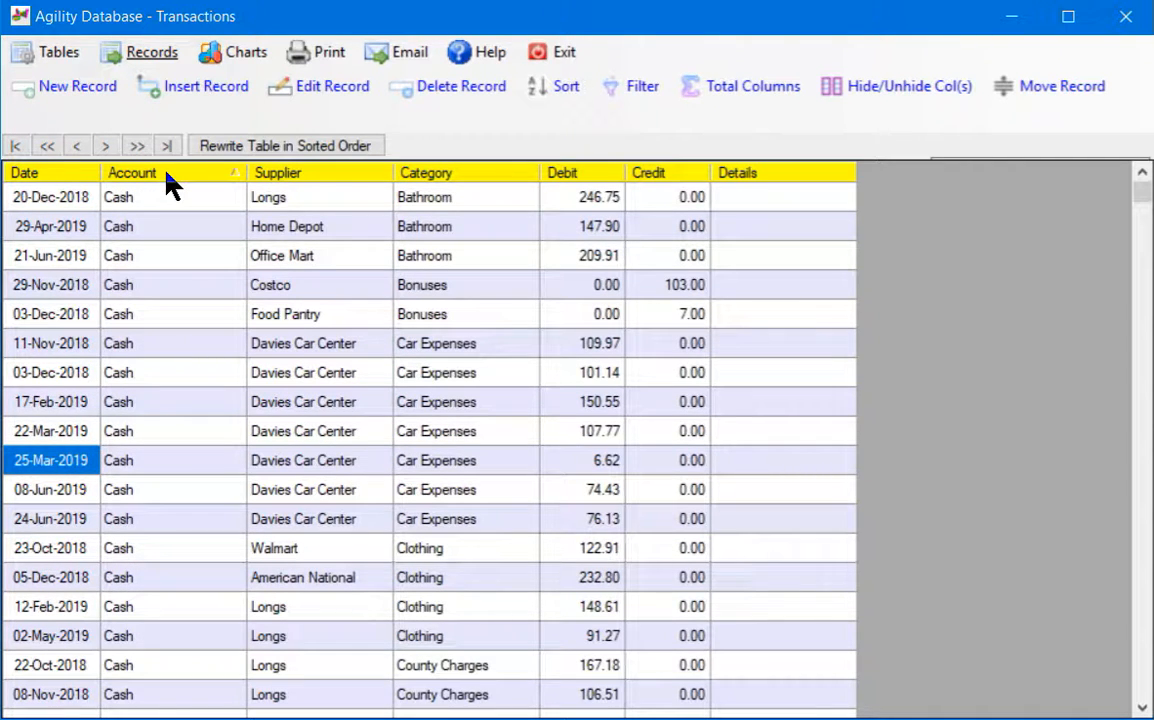
{"action": "left_click", "coordinate": [167, 175]}
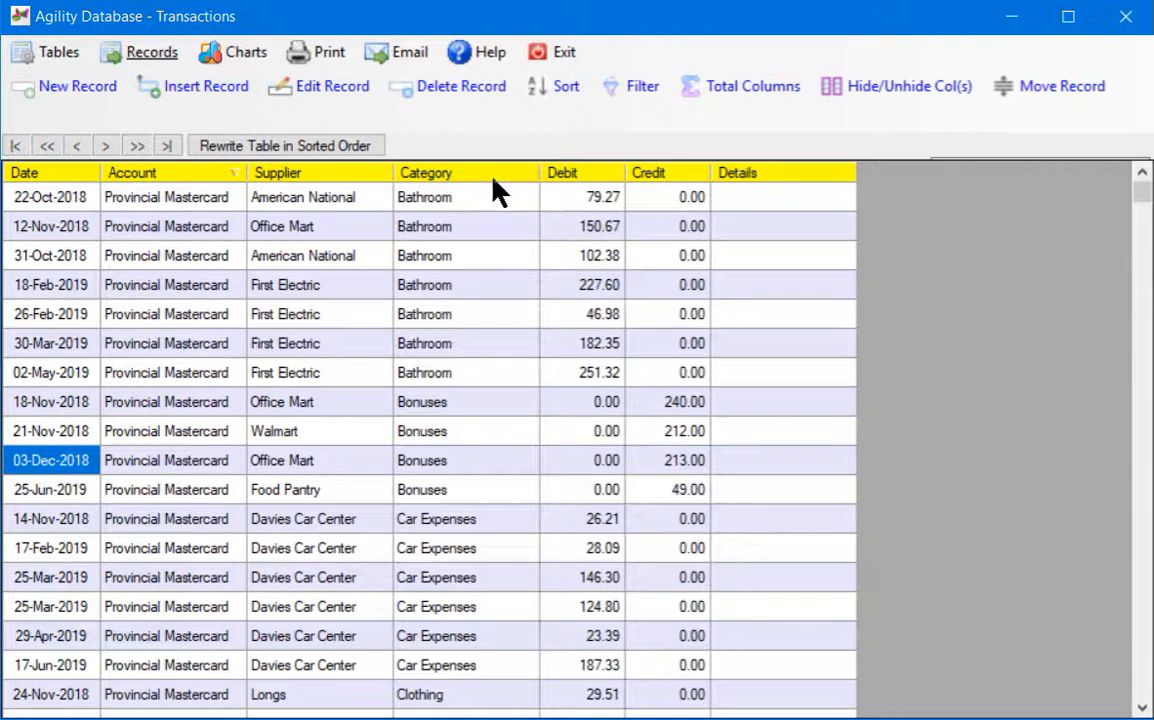
Step: Sort the transactions by date, then run an advanced sort with Account as level 1 and Category as level 2
{"action": "left_click", "coordinate": [41, 175]}
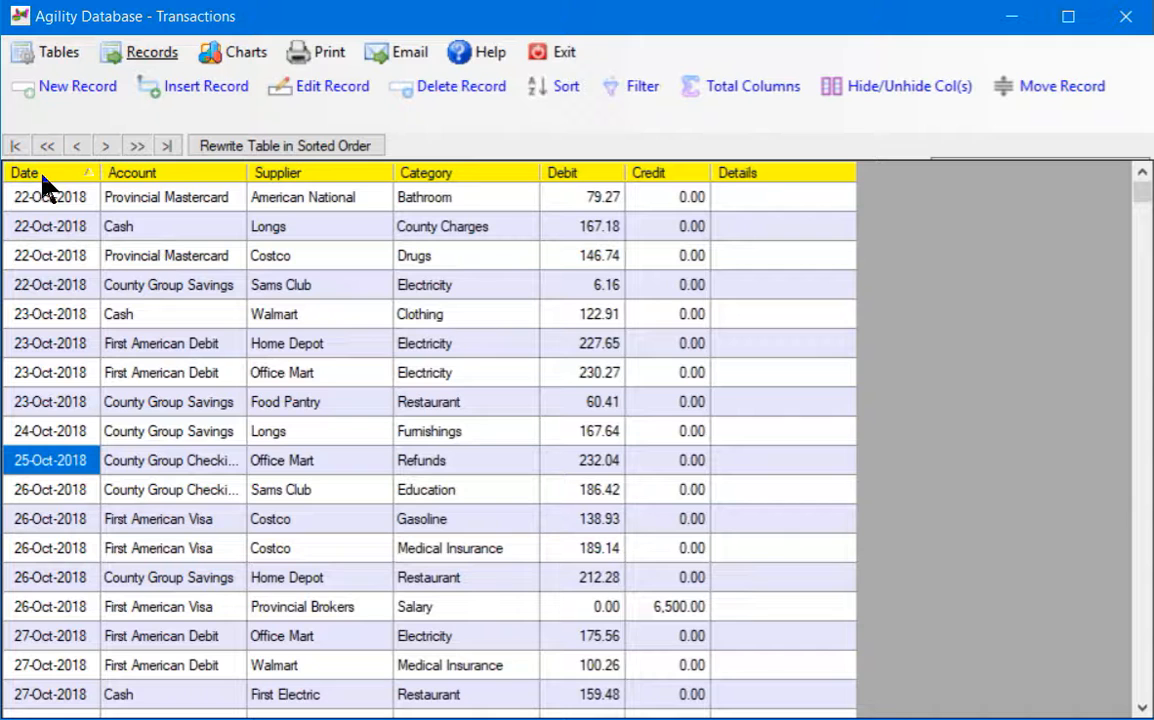
{"action": "left_click", "coordinate": [566, 87]}
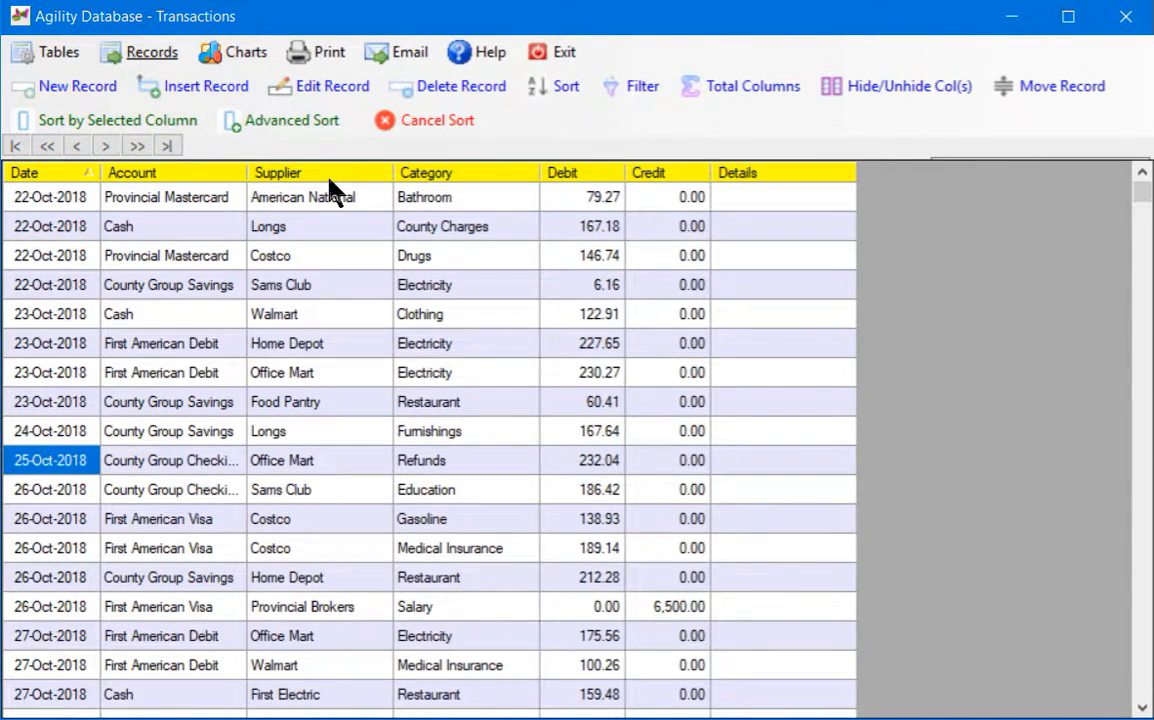
{"action": "left_click", "coordinate": [292, 126]}
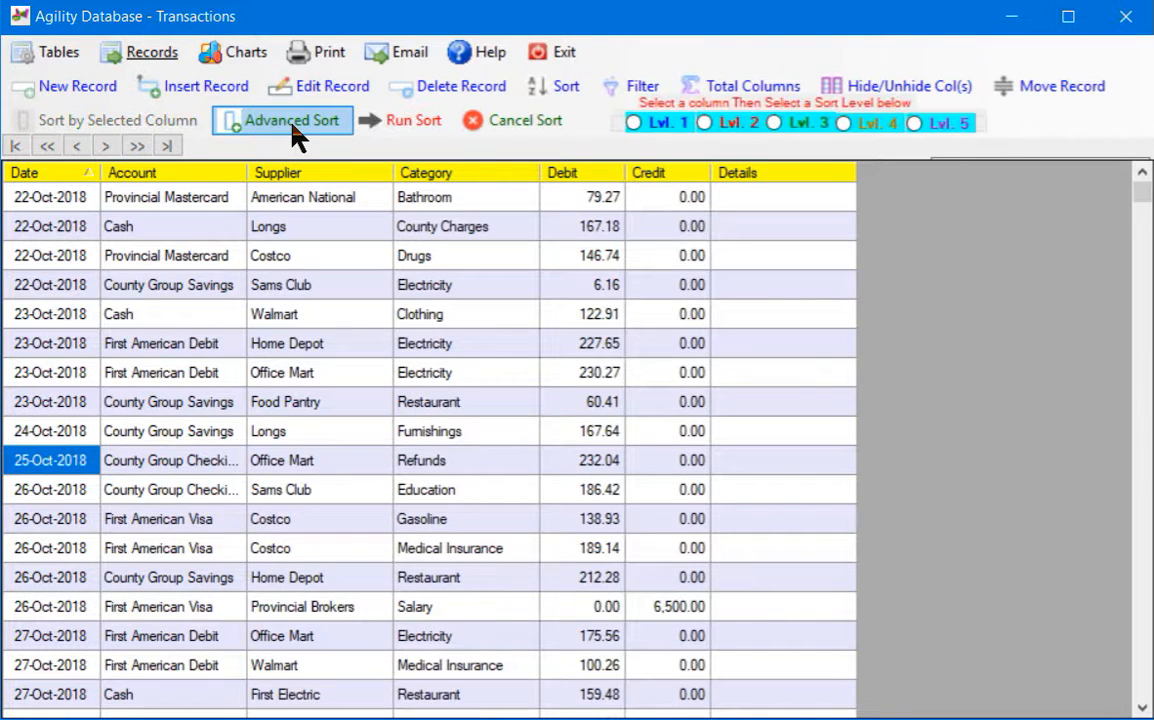
{"action": "left_click", "coordinate": [150, 200]}
{"action": "left_click", "coordinate": [652, 125]}
{"action": "left_click", "coordinate": [440, 200]}
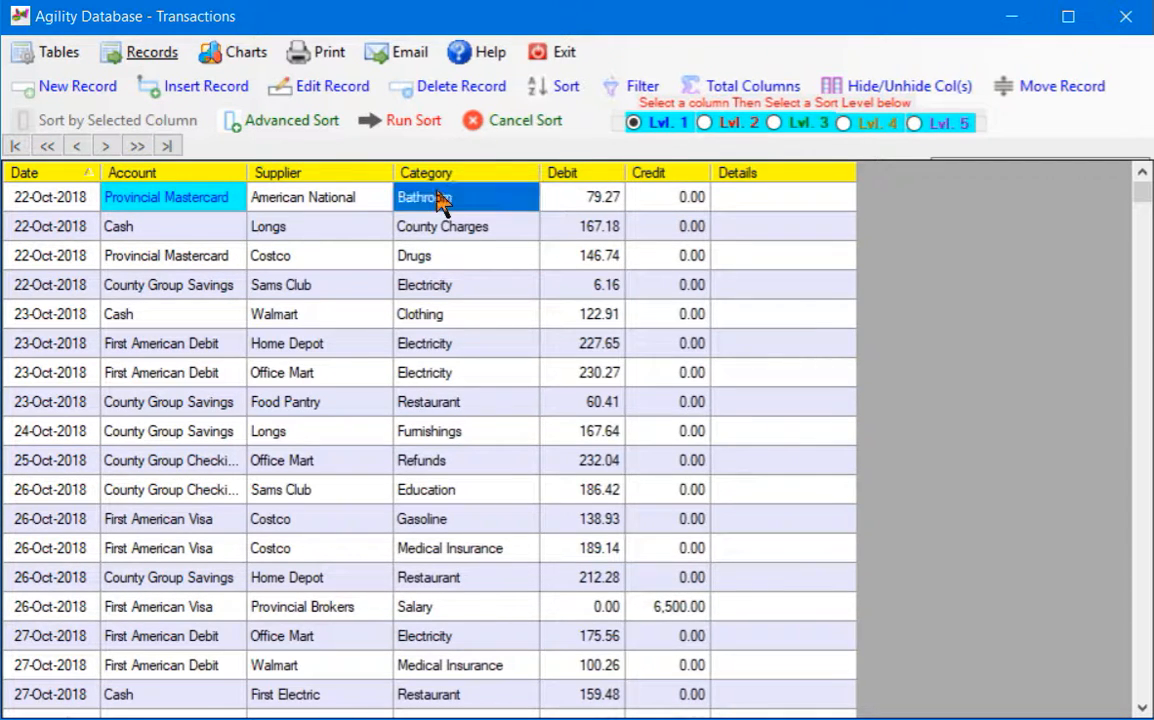
{"action": "left_click", "coordinate": [727, 128]}
{"action": "left_click", "coordinate": [163, 195]}
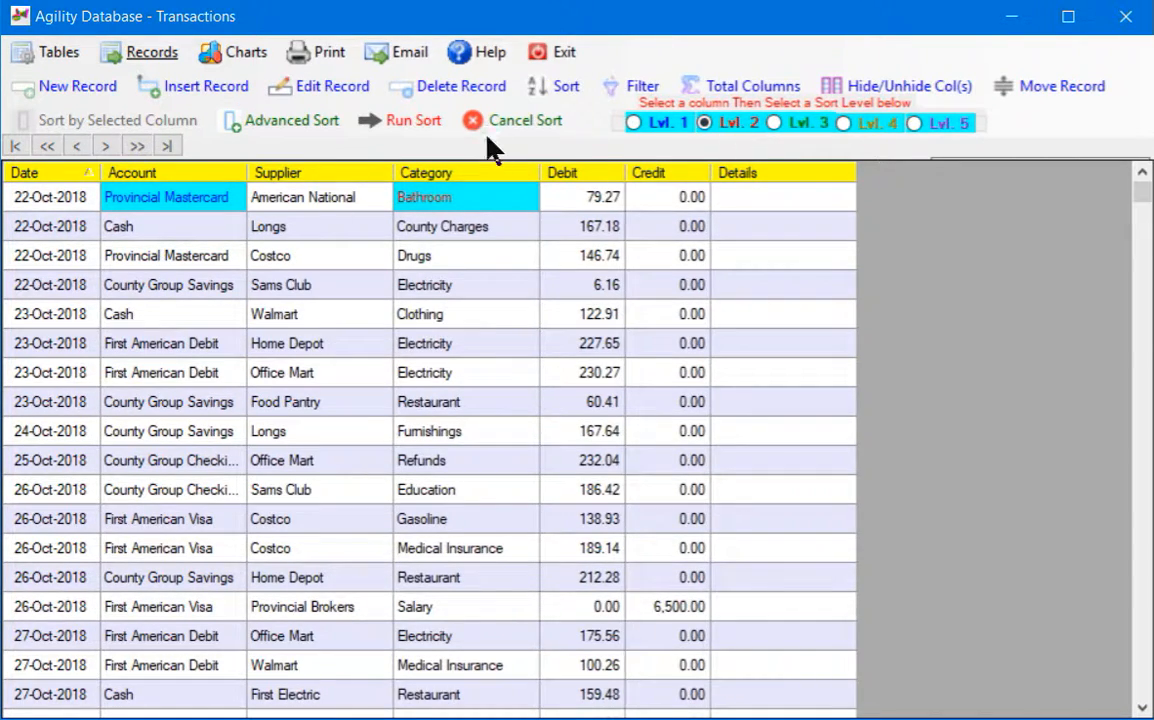
{"action": "left_click", "coordinate": [404, 124]}
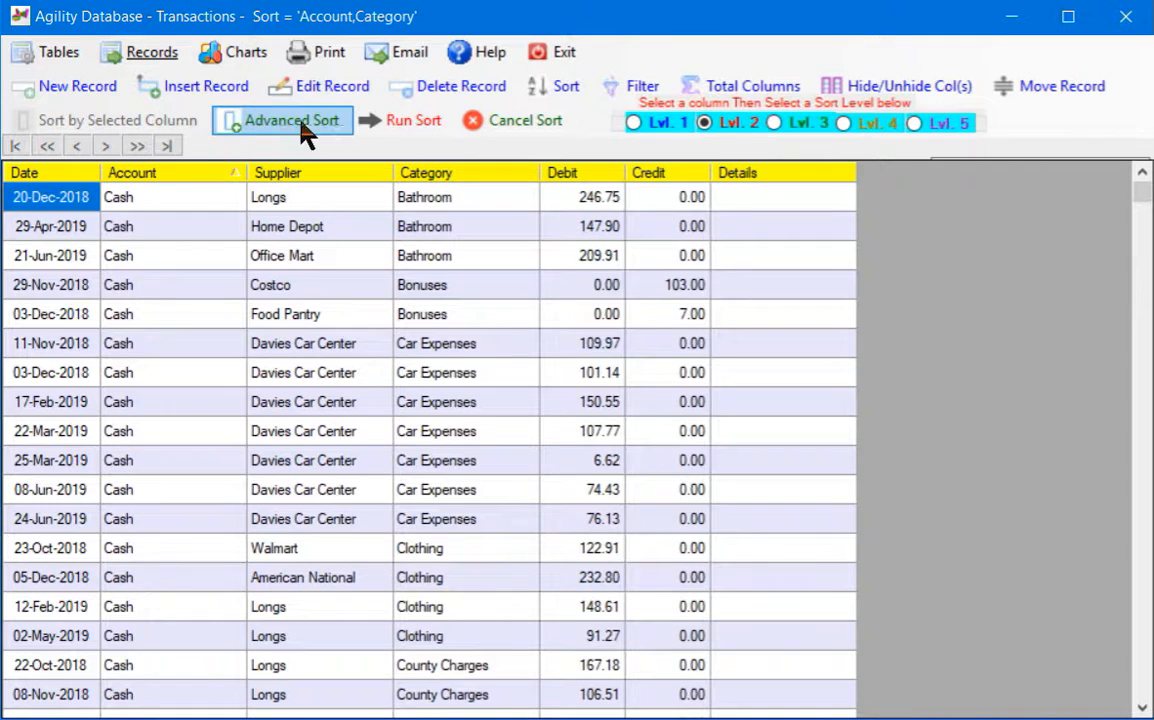
{"action": "left_click", "coordinate": [525, 122]}
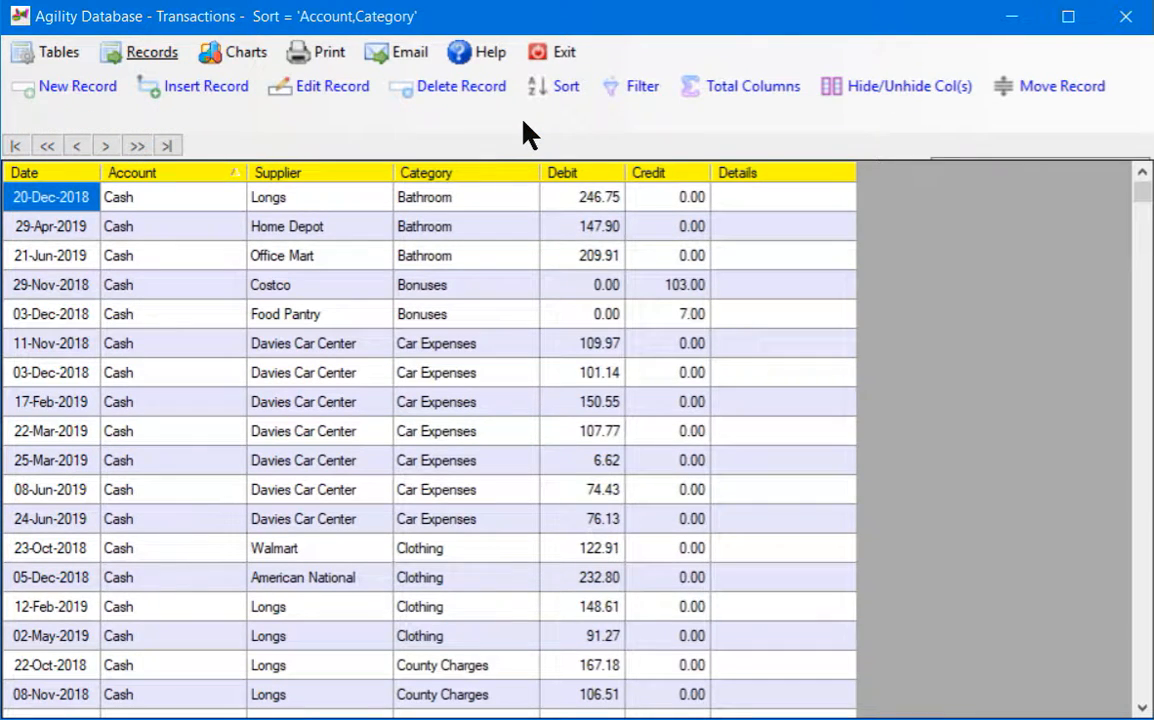
Step: Filter the transactions by the supplier Office Mart, look through the matching records and cancel the filter
{"action": "left_click", "coordinate": [637, 95]}
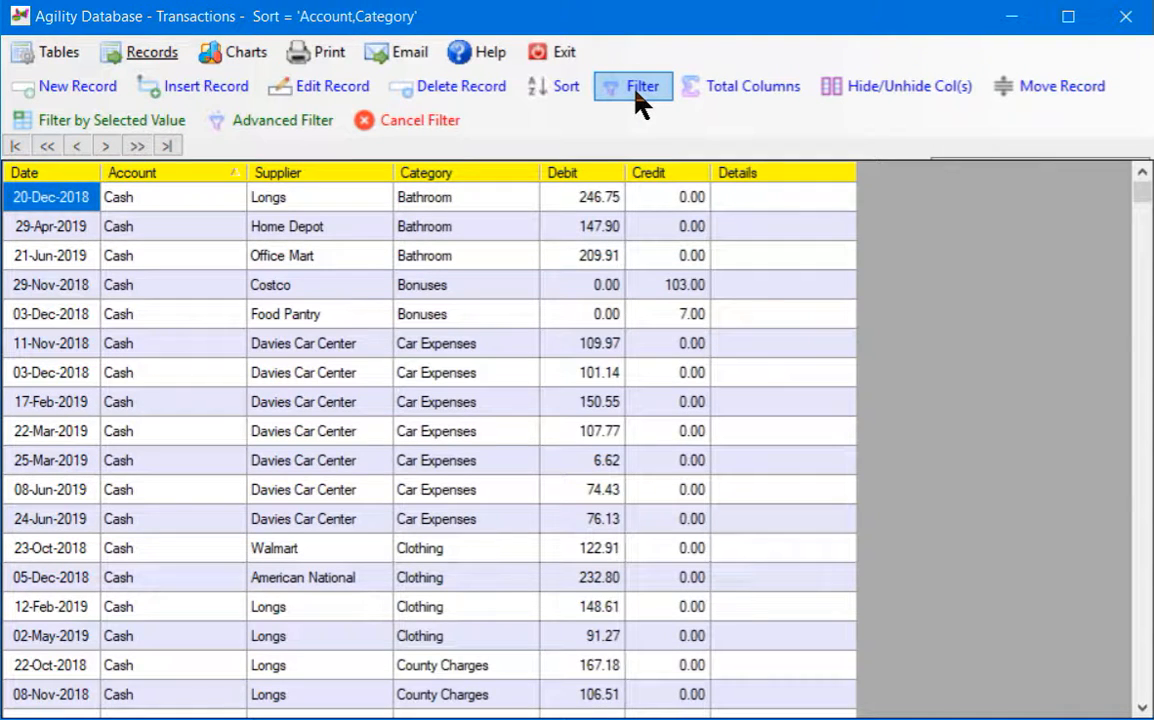
{"action": "left_click", "coordinate": [287, 255]}
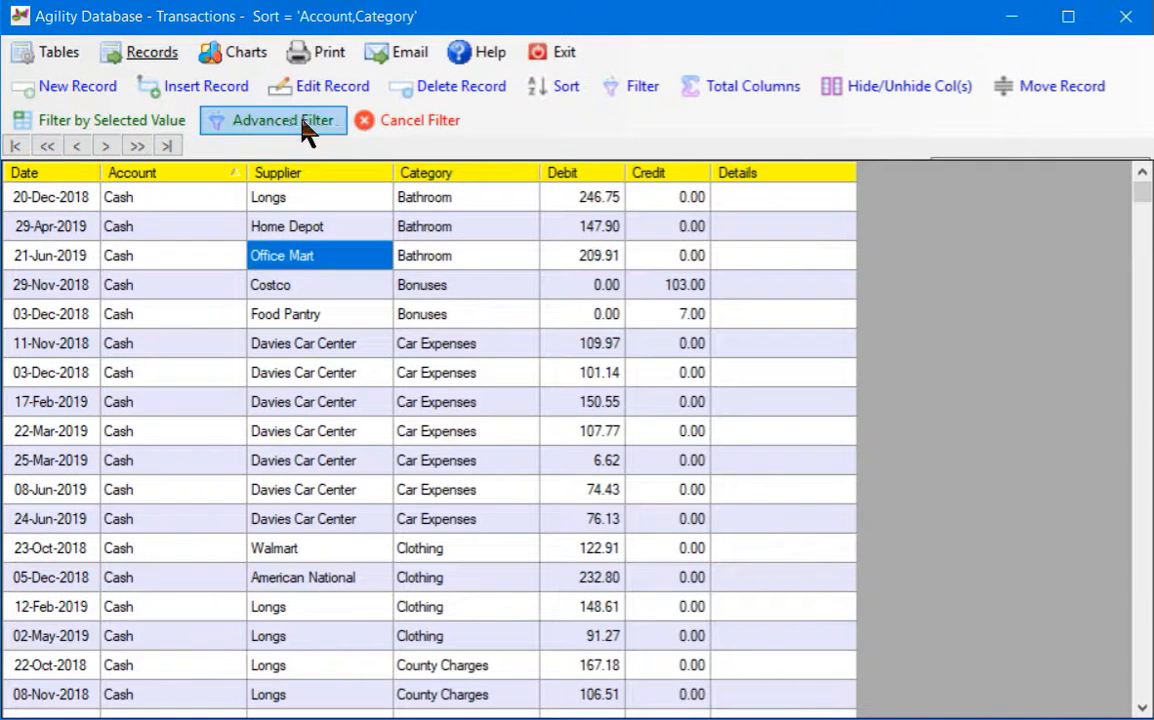
{"action": "left_click", "coordinate": [111, 119]}
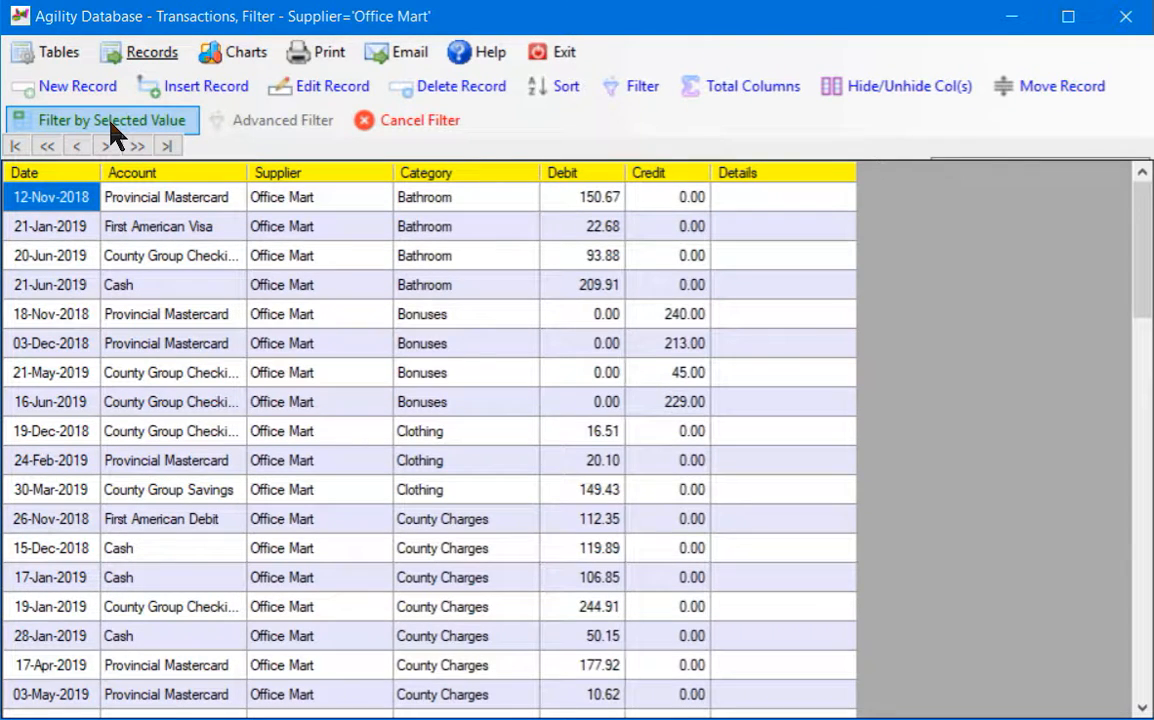
{"action": "mouse_move", "coordinate": [1143, 304]}
{"action": "left_mouse_down"}
{"action": "mouse_move", "coordinate": [1143, 690]}
{"action": "mouse_move", "coordinate": [1143, 310]}
{"action": "left_mouse_up"}
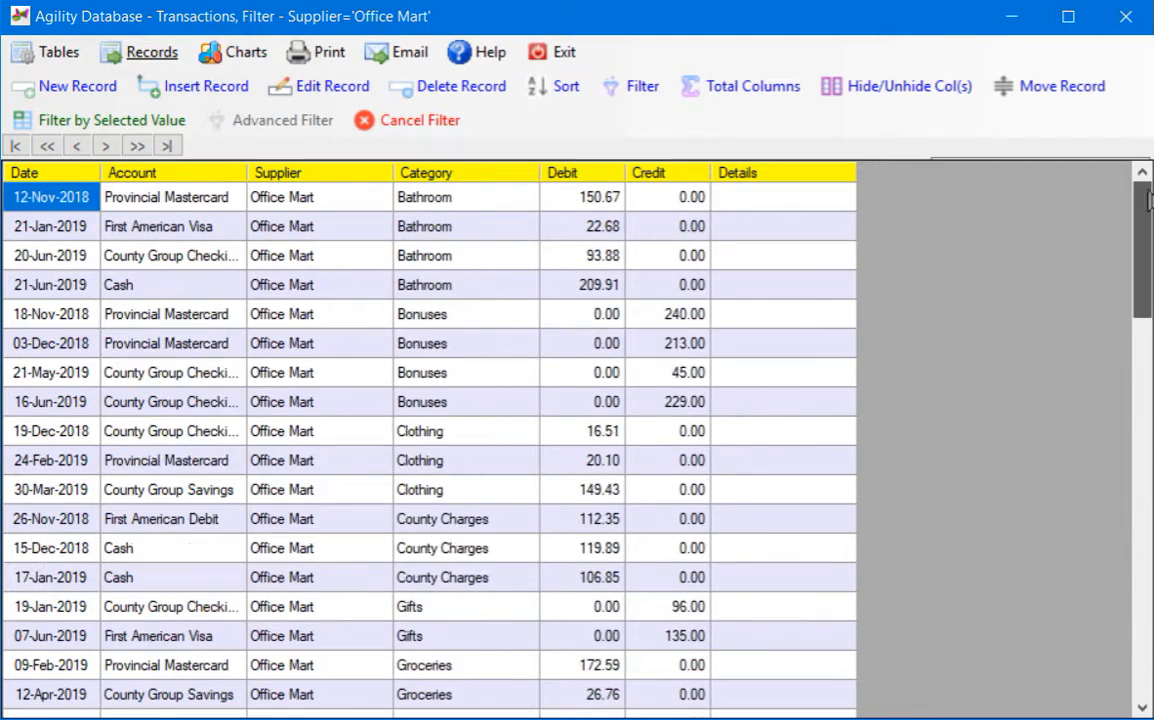
{"action": "left_click", "coordinate": [449, 116]}
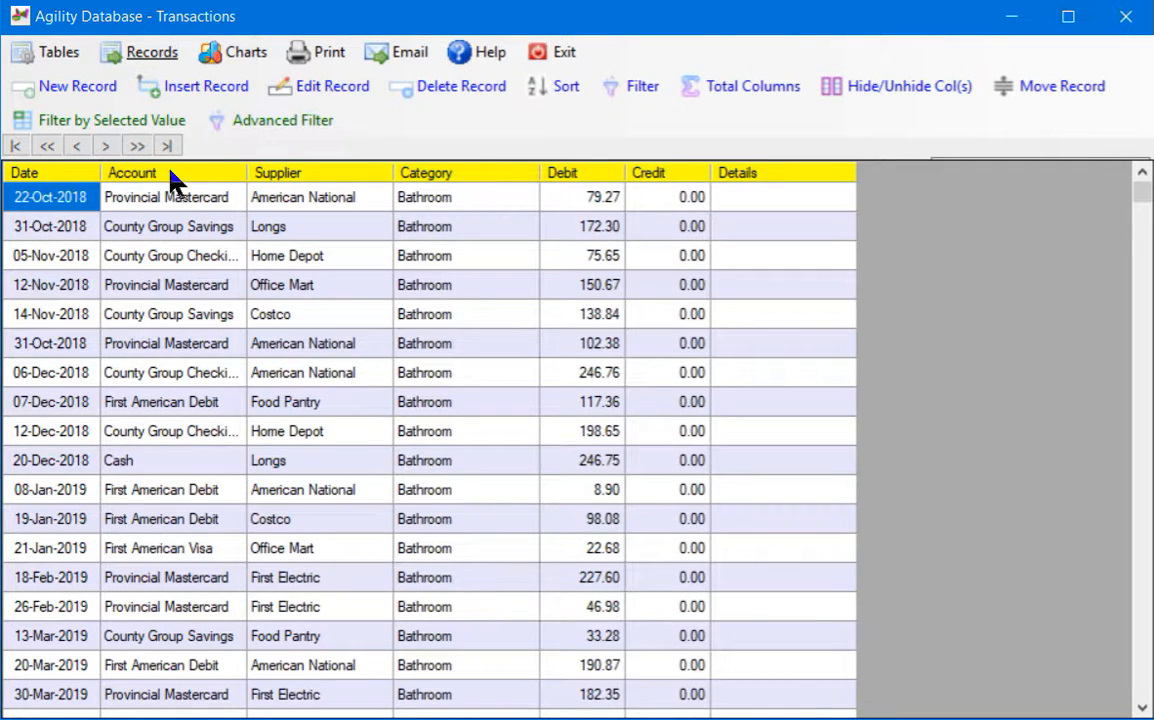
Step: Return to the table list and reopen the records of the Transactions table
{"action": "left_click", "coordinate": [24, 57]}
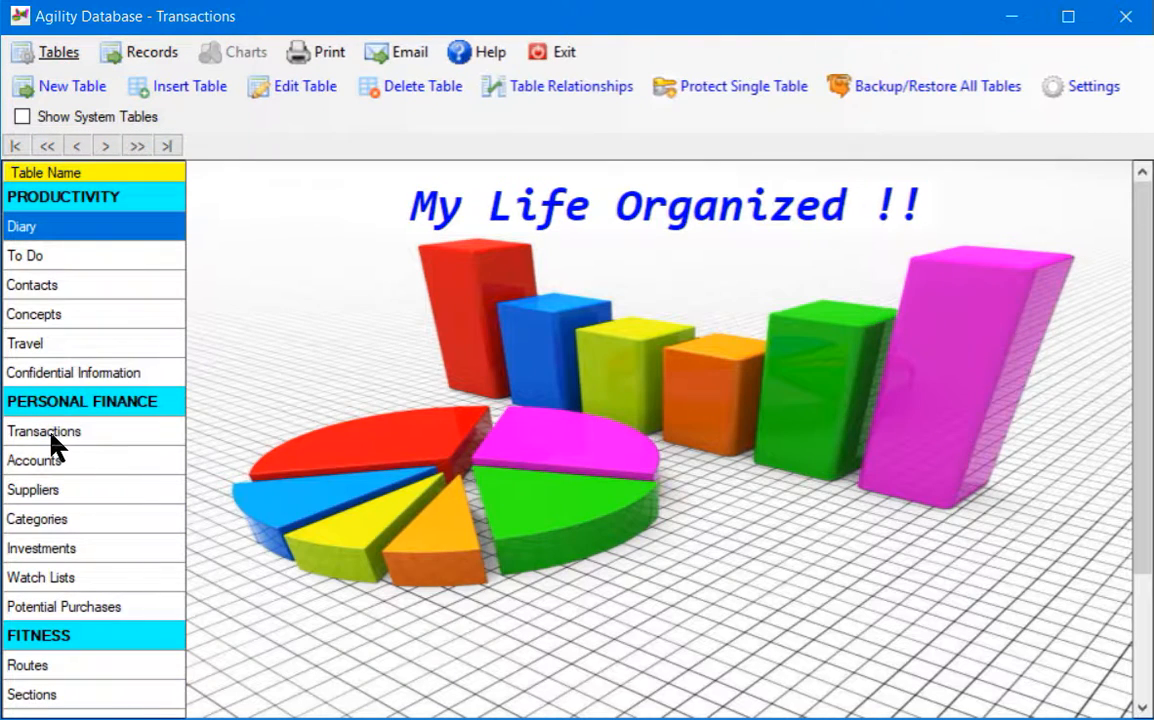
{"action": "left_click", "coordinate": [44, 434]}
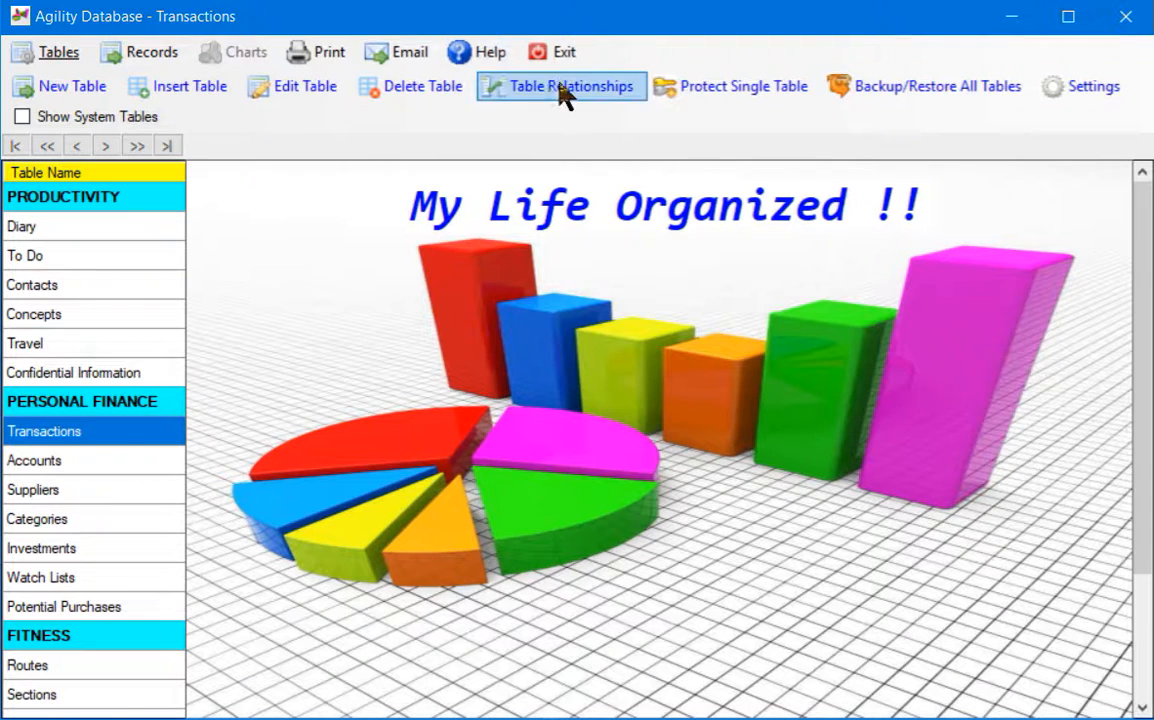
{"action": "left_click", "coordinate": [142, 54]}
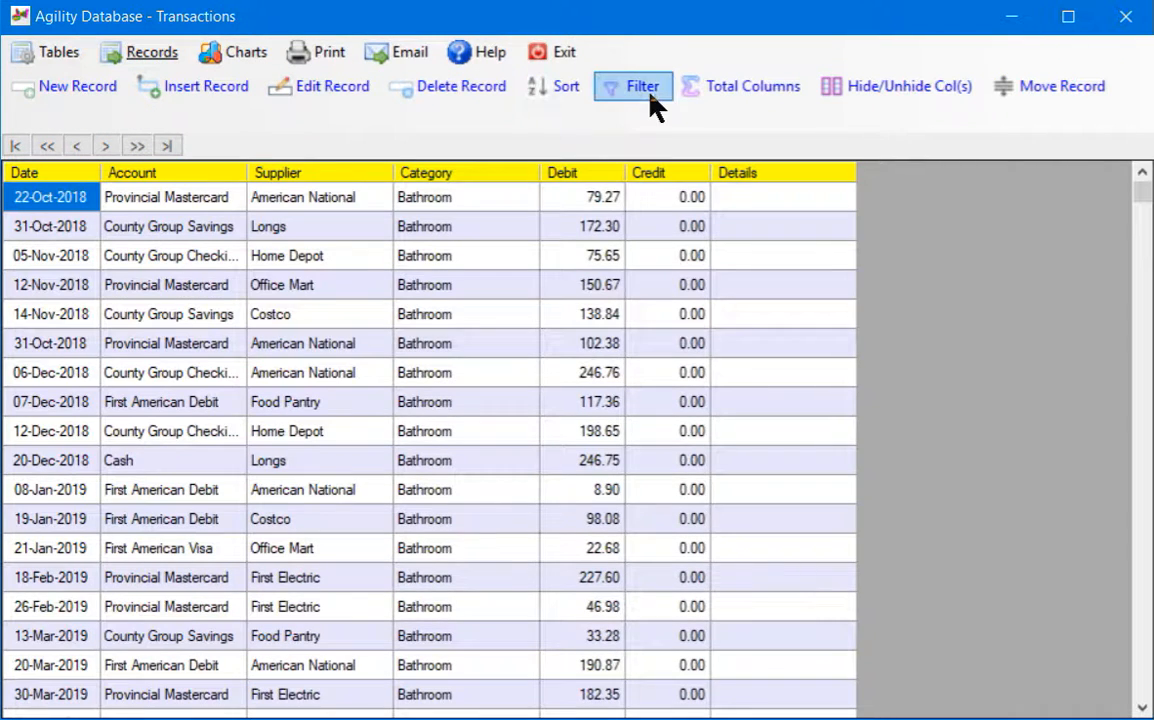
Step: Open the advanced filter conditions for the transactions and widen the Filter Name column to show the full names
{"action": "left_click", "coordinate": [646, 90]}
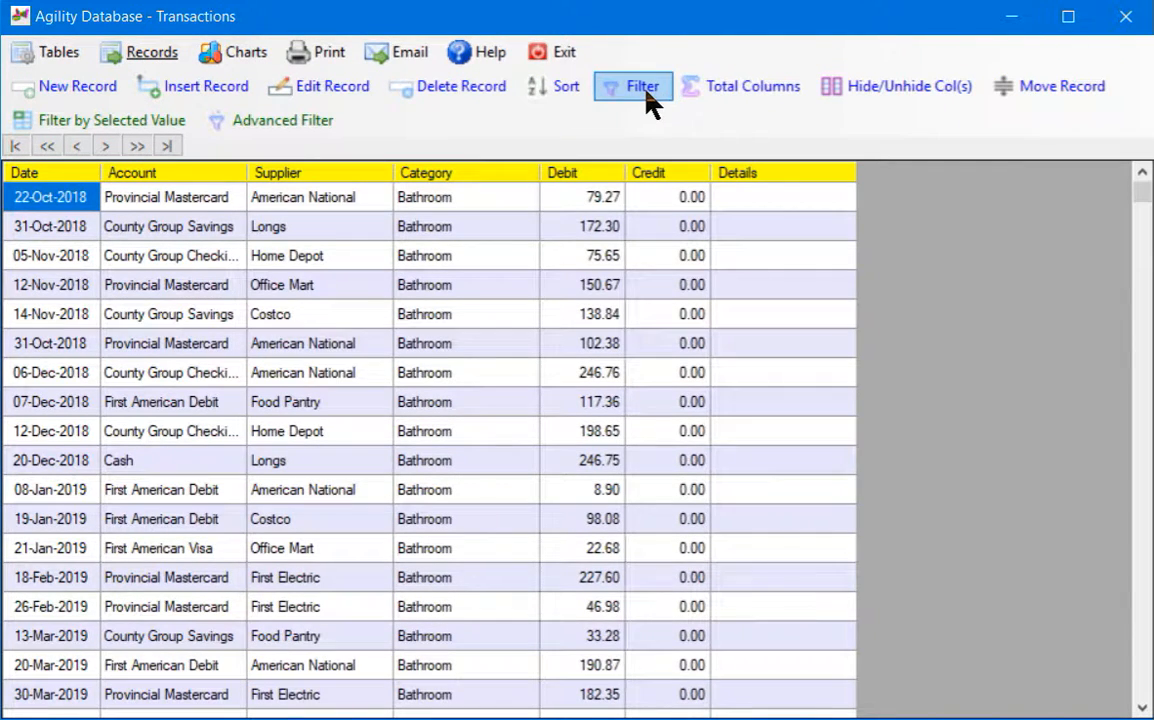
{"action": "left_click", "coordinate": [275, 128]}
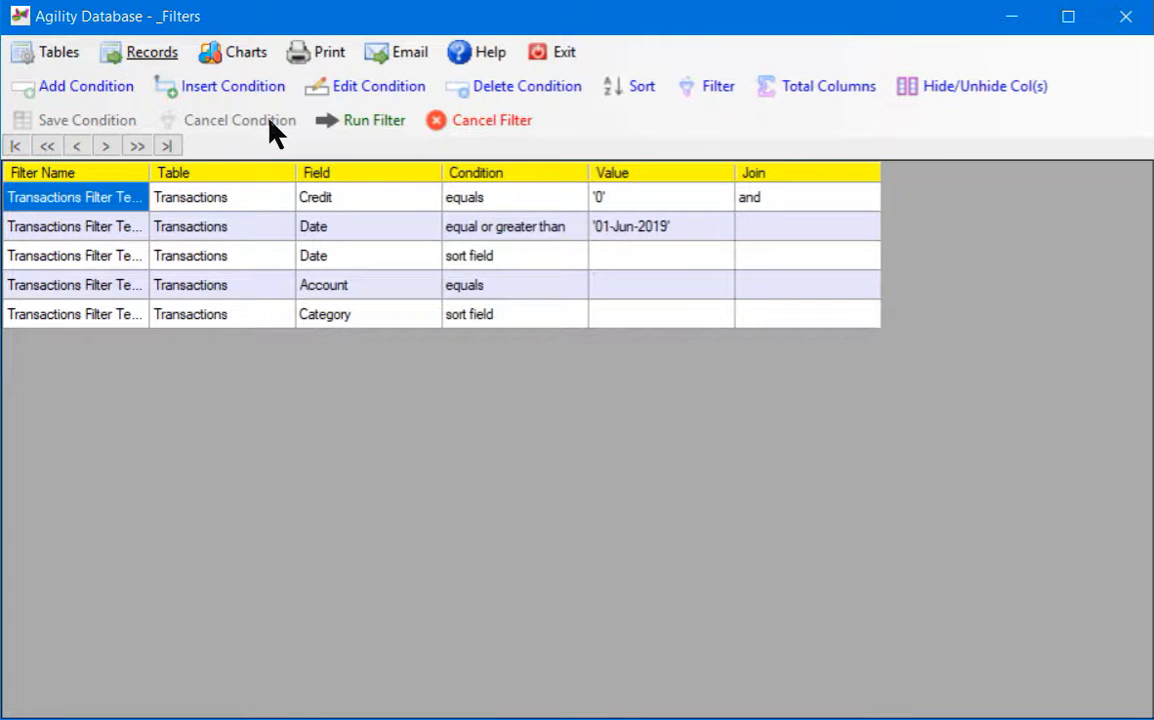
{"action": "left_click_drag", "start_coordinate": [147, 172], "coordinate": [244, 174]}
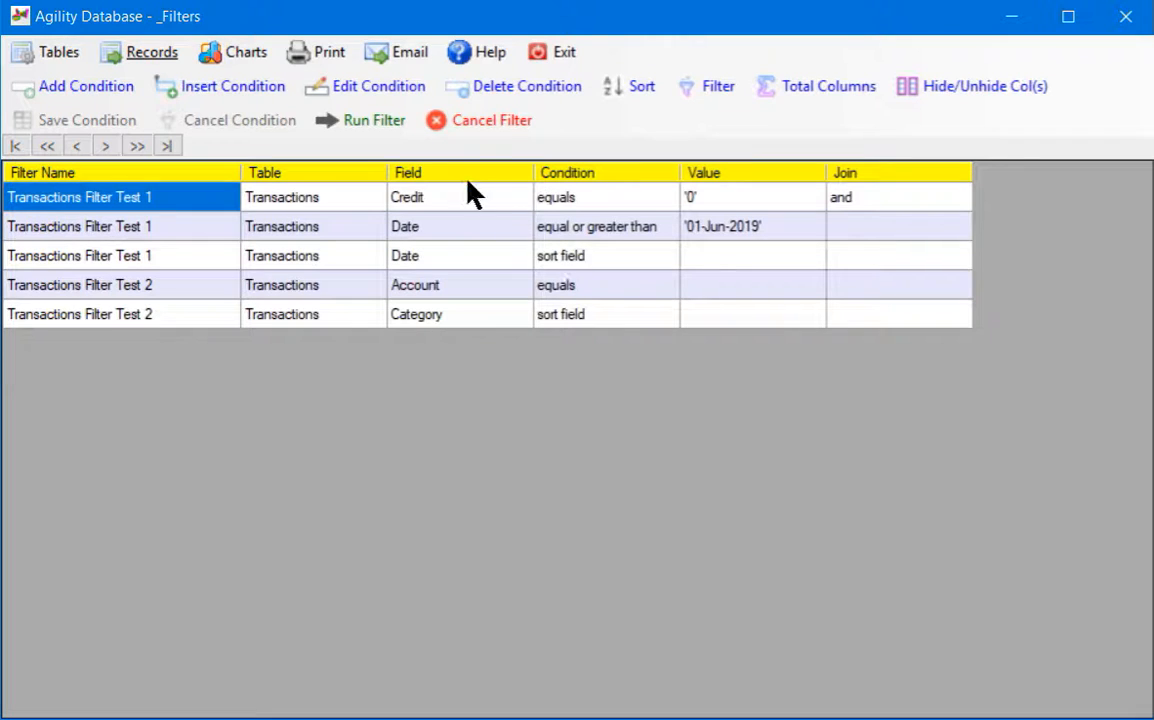
Step: Run the saved filter Transactions Filter Test 1, review the filtered records through to the last one, and cancel the filter
{"action": "left_click", "coordinate": [384, 127]}
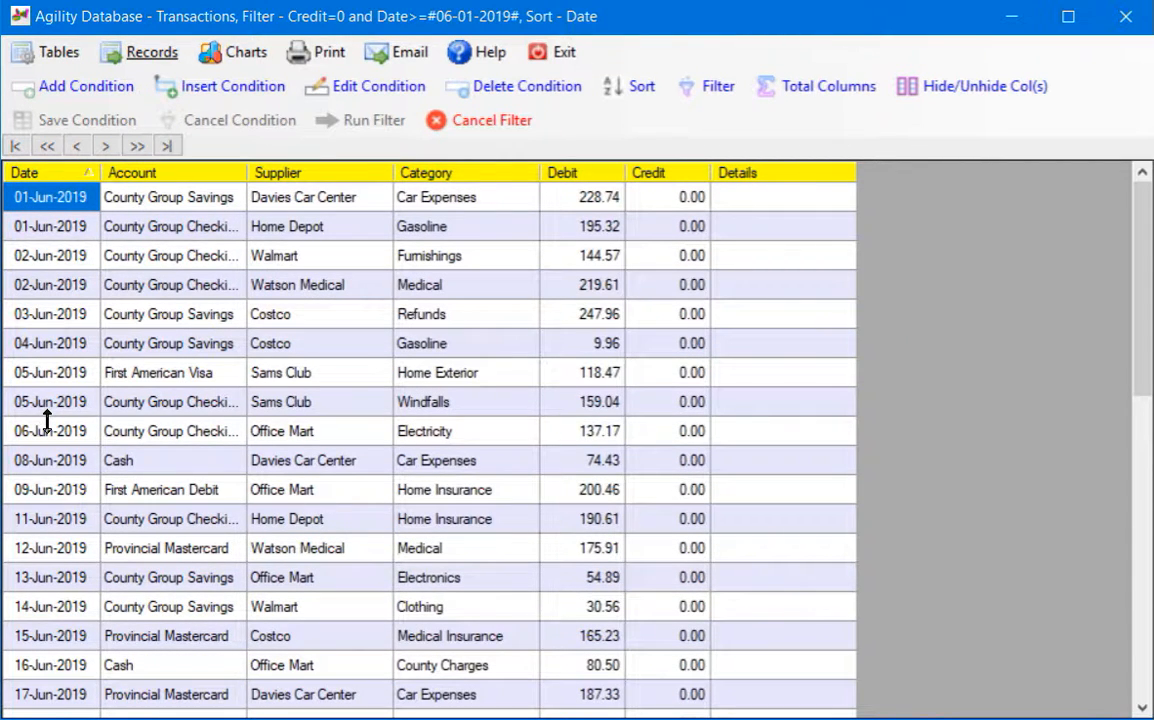
{"action": "left_click_drag", "start_coordinate": [1146, 360], "coordinate": [1146, 665]}
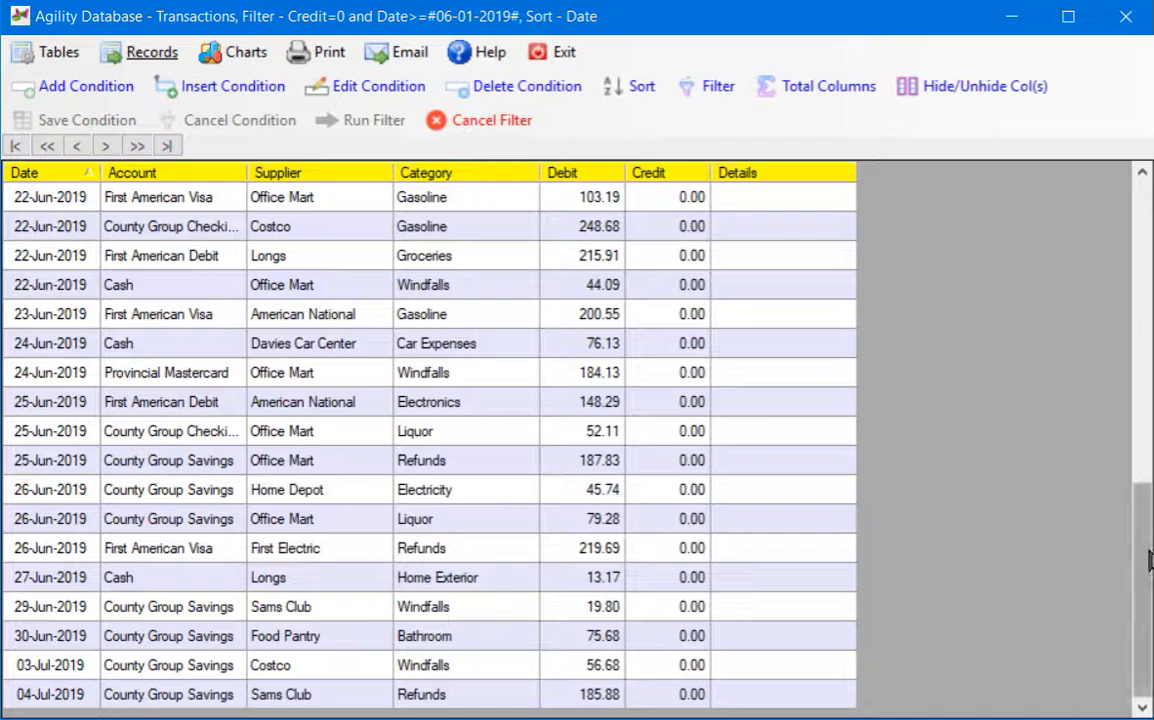
{"action": "scroll", "coordinate": [520, 207], "scroll_direction": "up", "scroll_amount": 9}
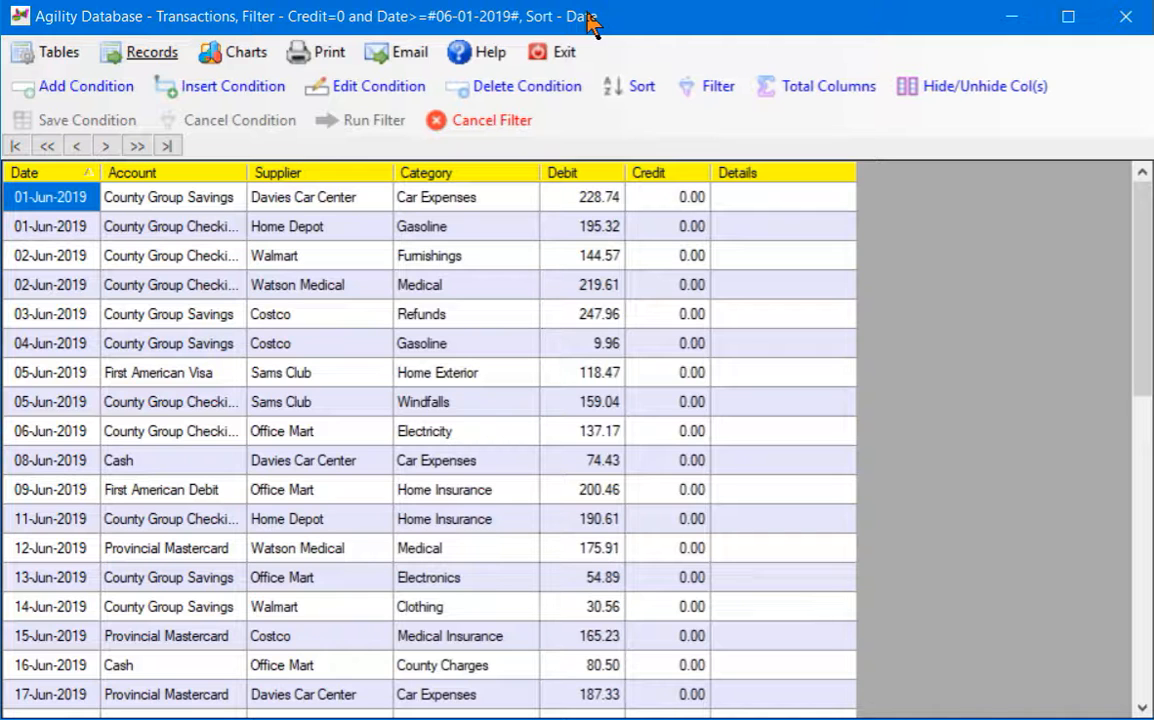
{"action": "left_click", "coordinate": [493, 121]}
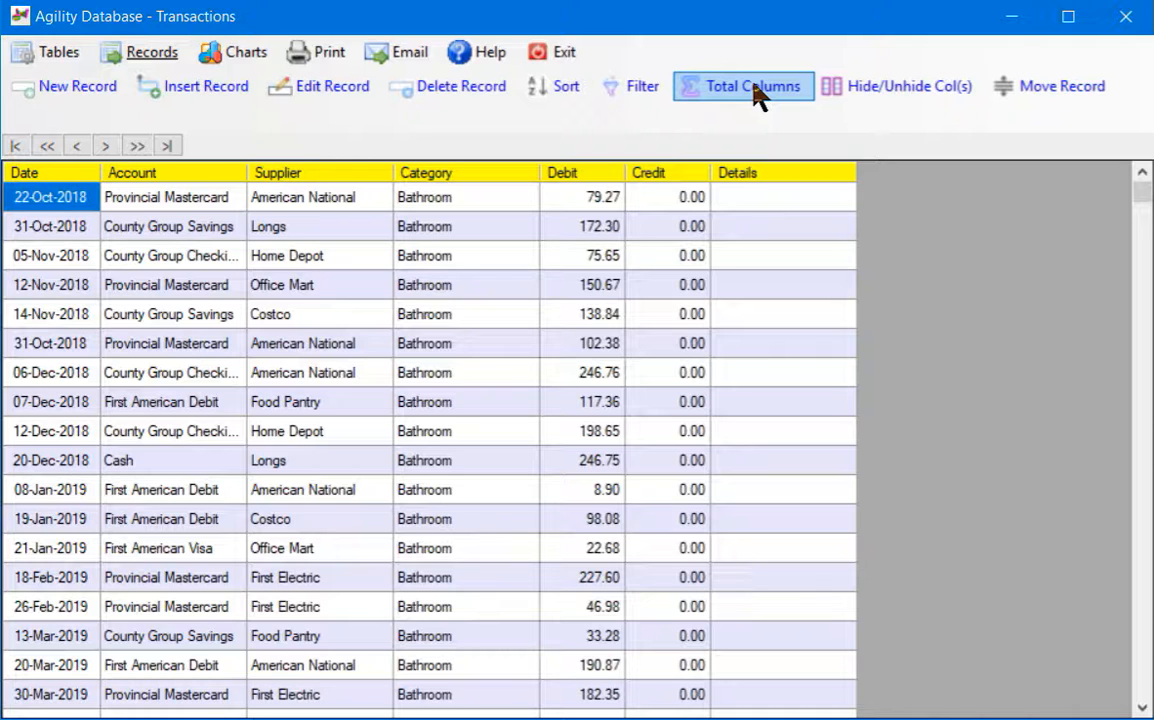
Step: Start totalling columns with Account as Break Field 1 and Category as Break Field 2
{"action": "left_click", "coordinate": [754, 85]}
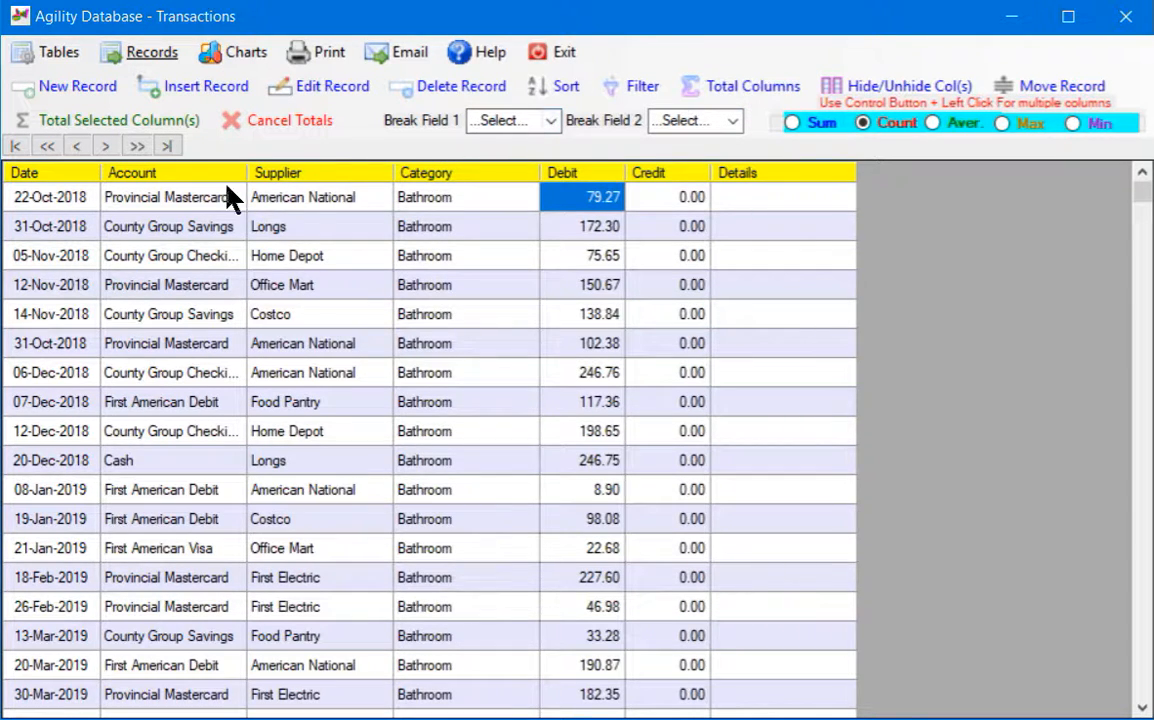
{"action": "left_click", "coordinate": [180, 203]}
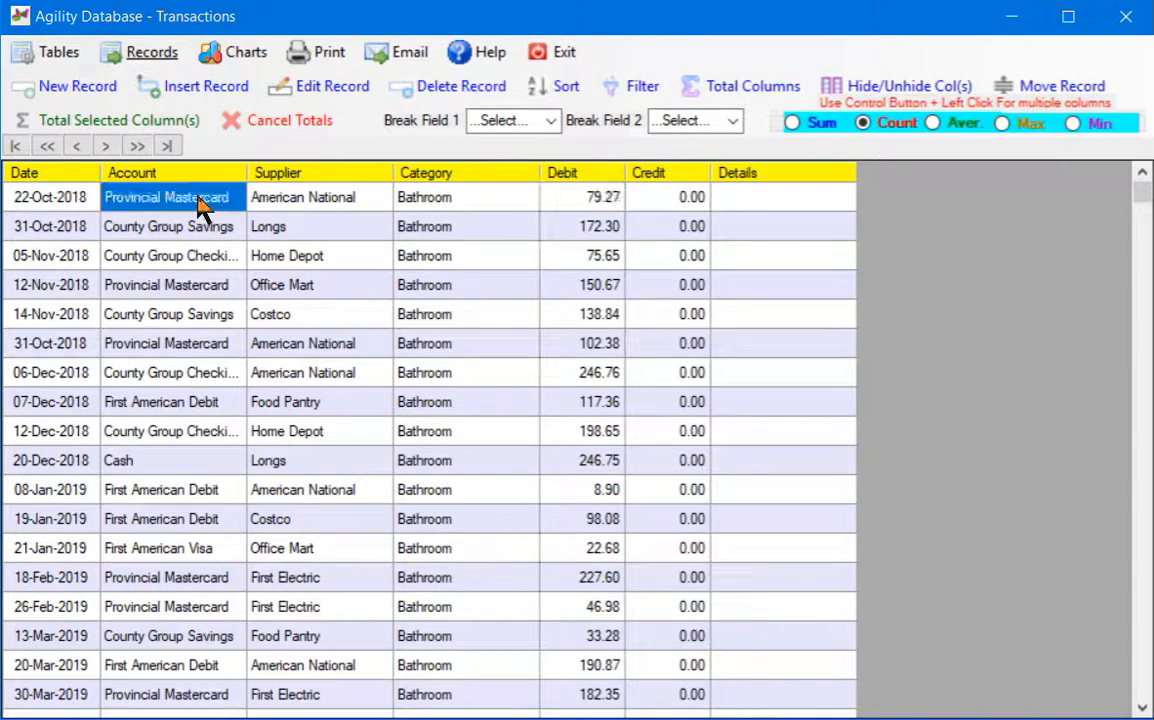
{"action": "left_click", "coordinate": [550, 121]}
{"action": "left_click", "coordinate": [510, 160]}
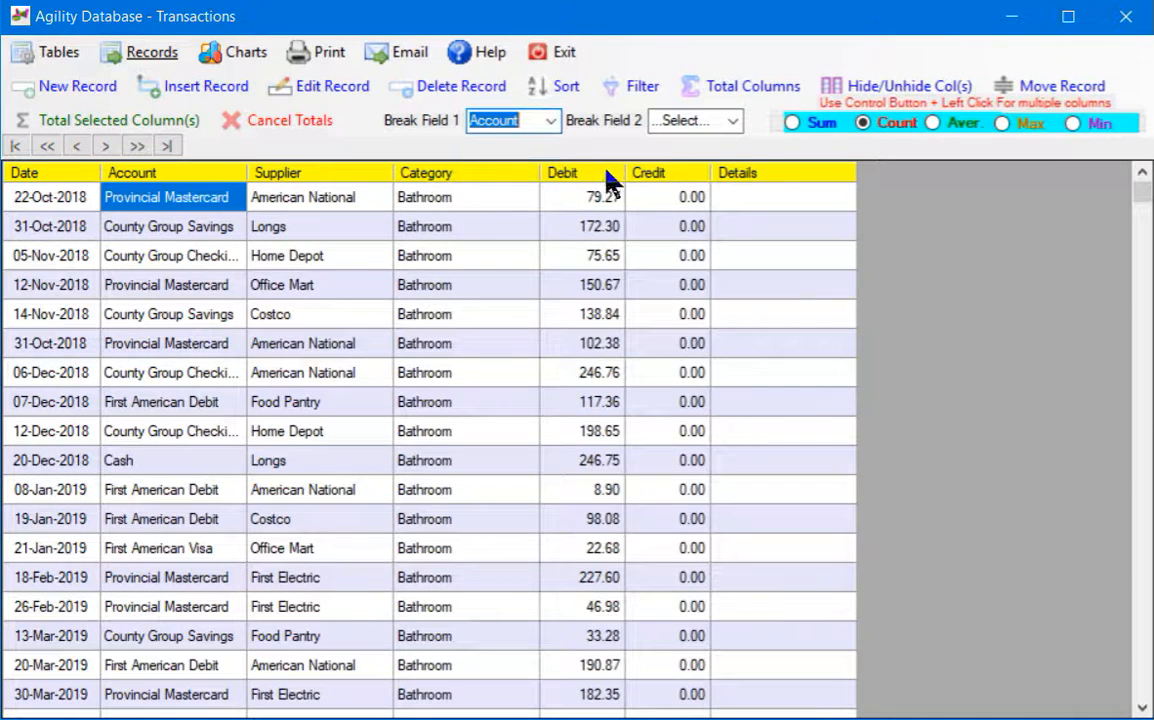
{"action": "left_click", "coordinate": [464, 200]}
{"action": "left_click", "coordinate": [732, 121]}
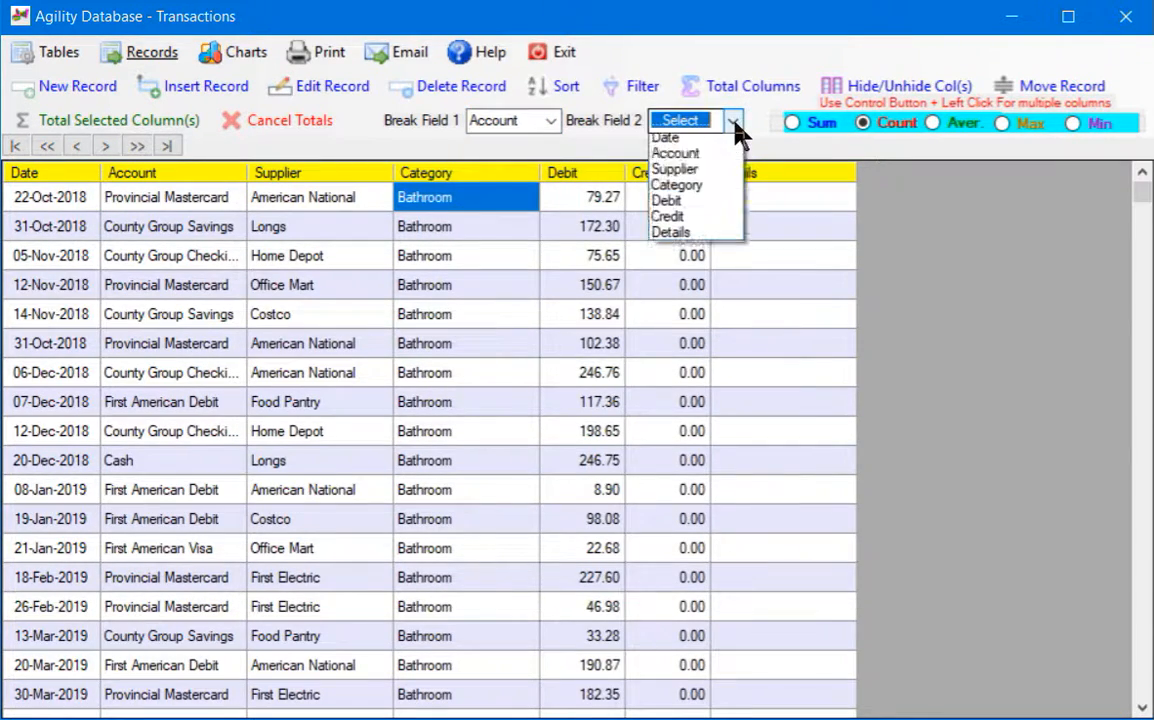
{"action": "left_click", "coordinate": [685, 191]}
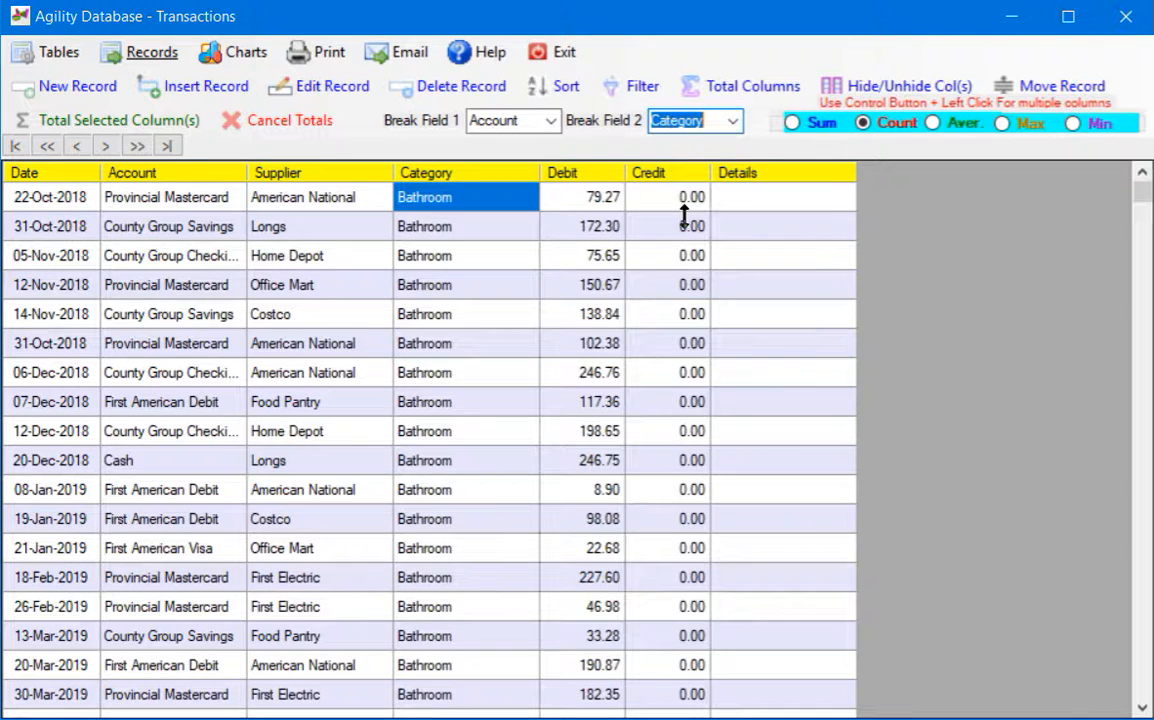
Step: Assign the Sum total to the Debit and Credit columns and the Count total to the Details column
{"action": "left_click", "coordinate": [600, 200]}
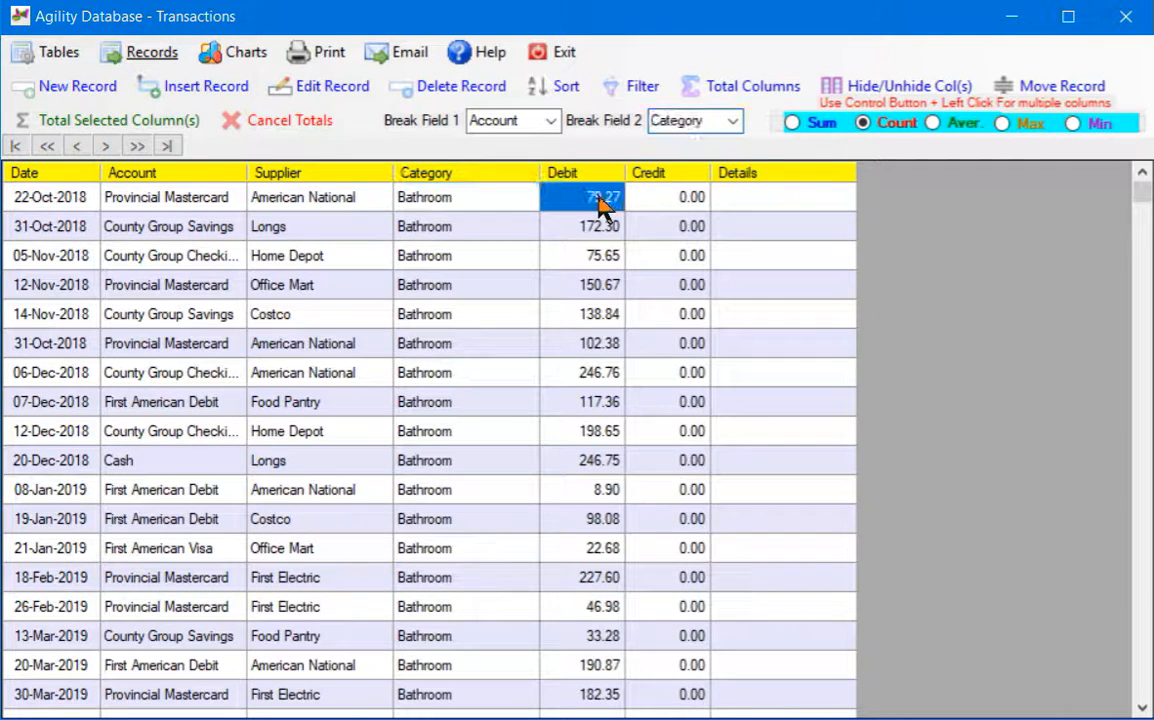
{"action": "left_click", "coordinate": [790, 122]}
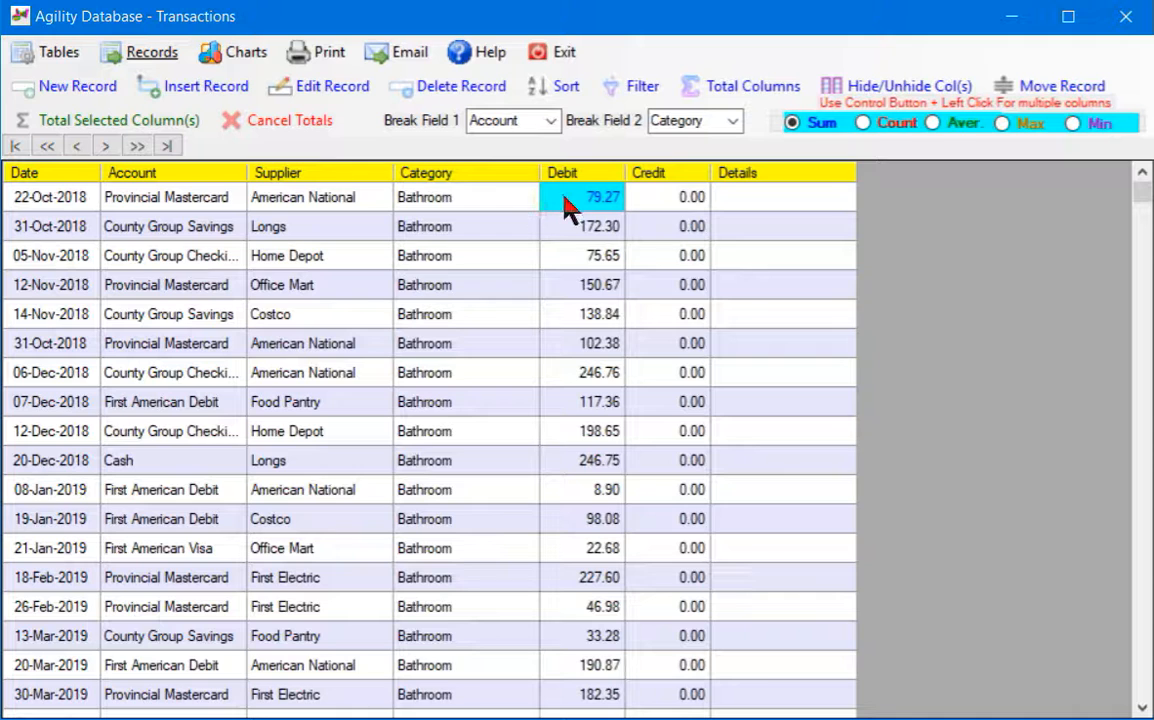
{"action": "left_click", "coordinate": [680, 200], "text": "ctrl"}
{"action": "left_click", "coordinate": [815, 123]}
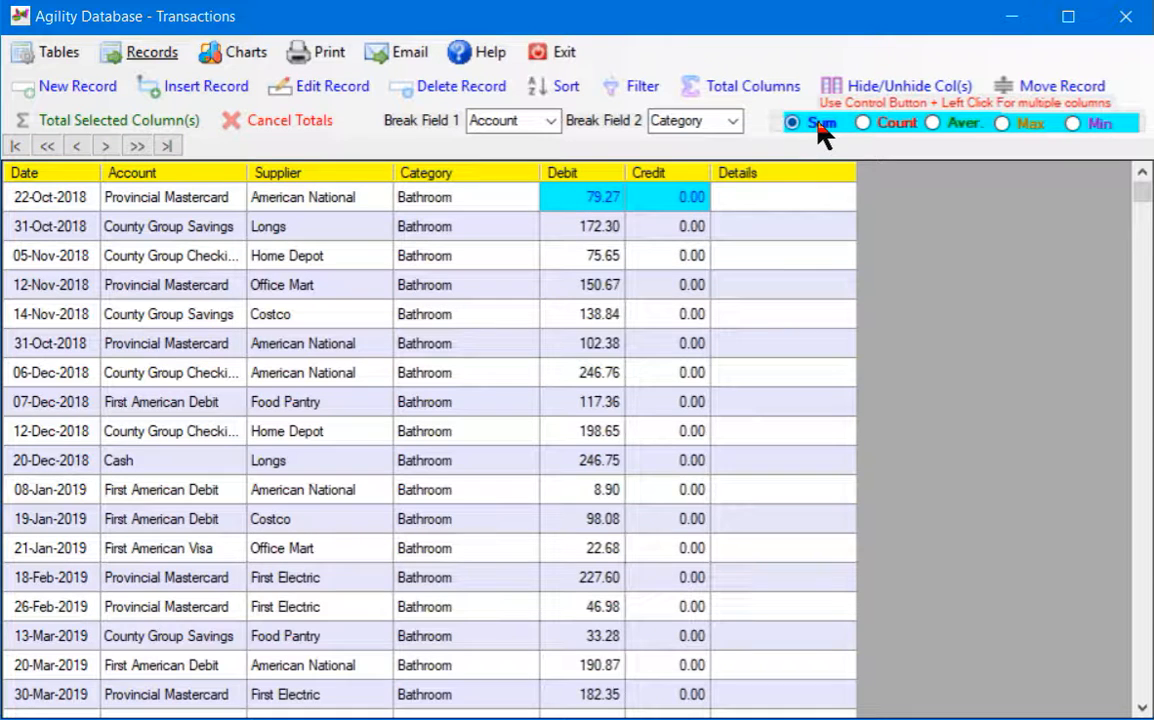
{"action": "left_click", "coordinate": [752, 203]}
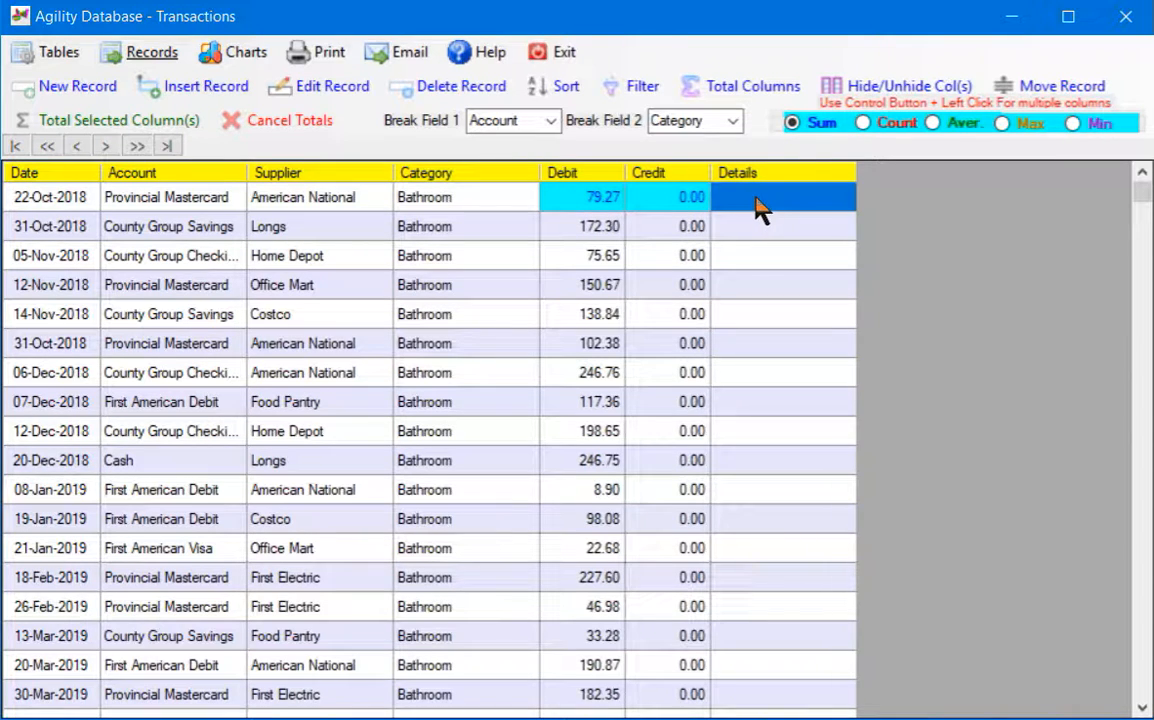
{"action": "left_click", "coordinate": [896, 126]}
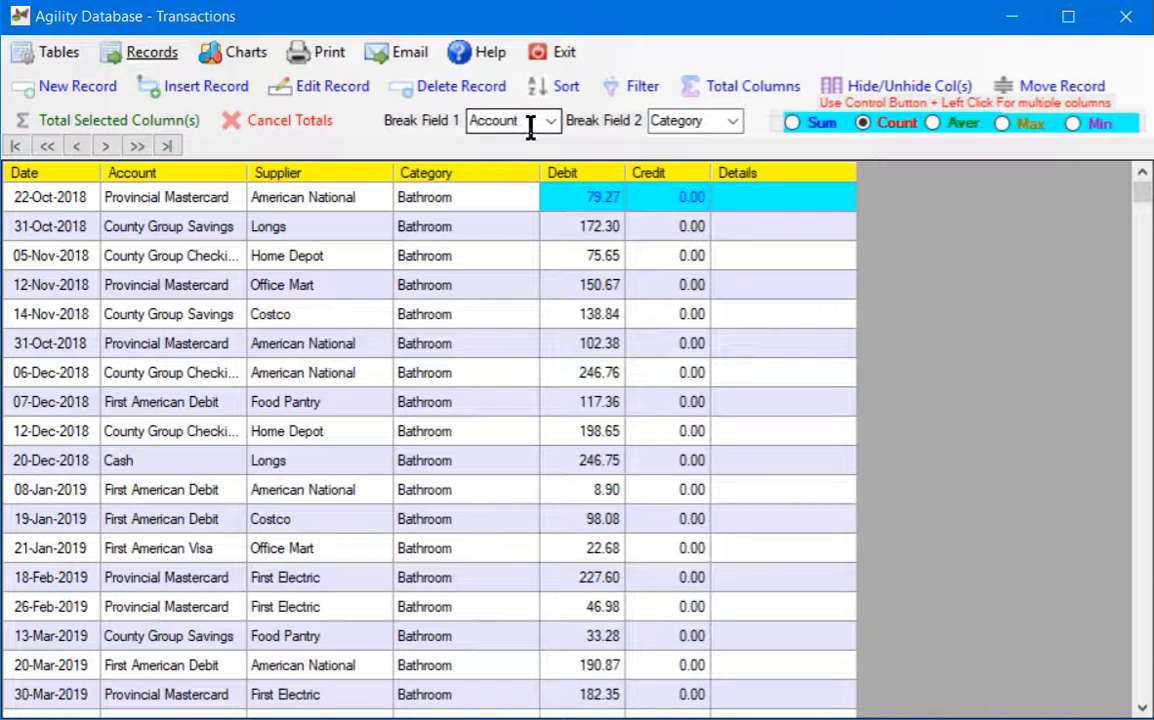
Step: Total the selected columns and review the category subtotals for the Cash account
{"action": "left_click", "coordinate": [145, 127]}
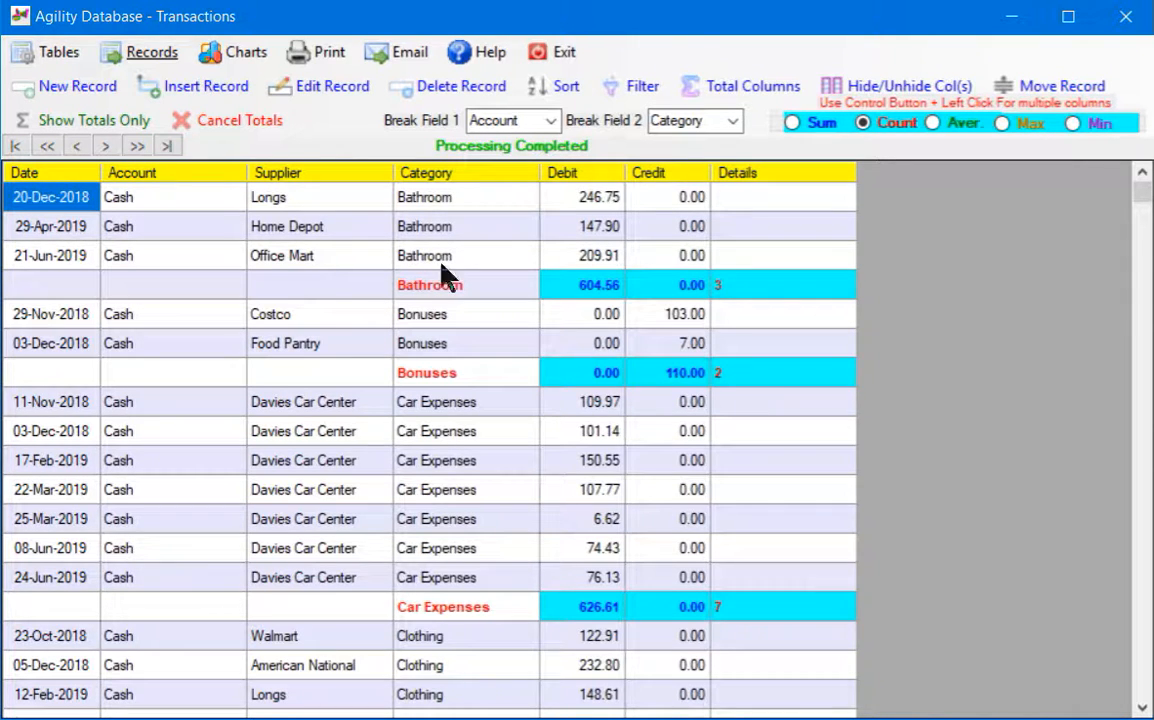
{"action": "scroll", "coordinate": [597, 325], "scroll_direction": "down", "scroll_amount": 1}
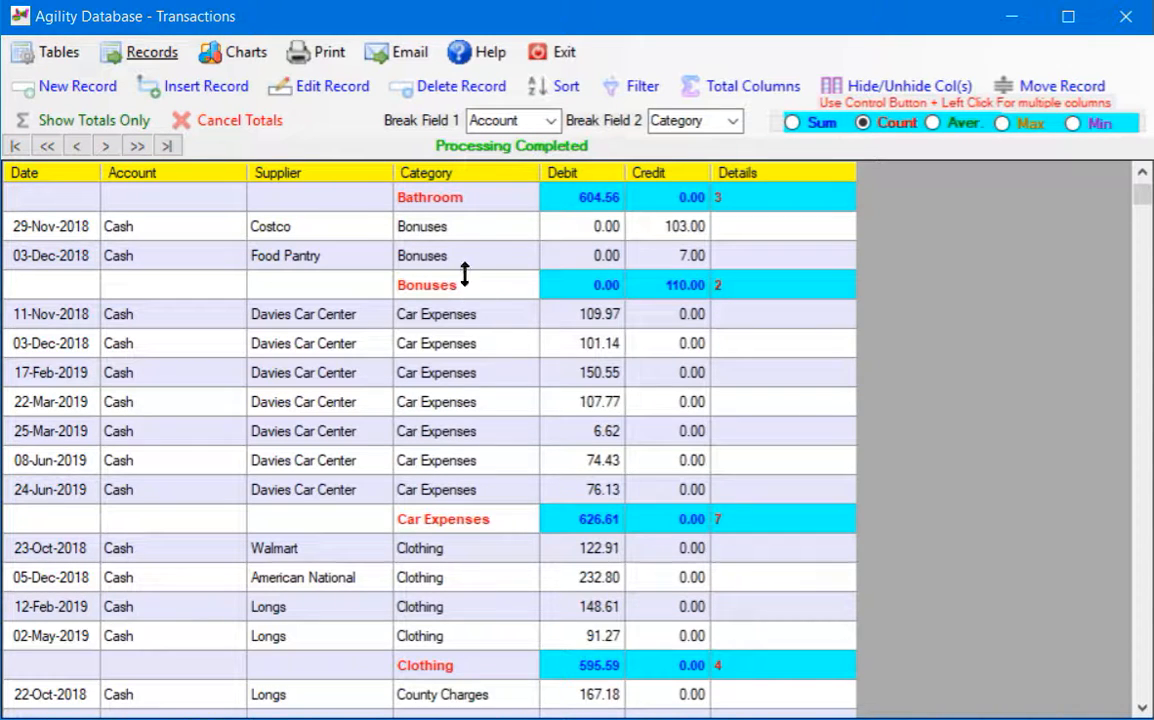
{"action": "scroll", "coordinate": [460, 290], "scroll_direction": "down", "scroll_amount": 2}
{"action": "scroll", "coordinate": [466, 297], "scroll_direction": "down", "scroll_amount": 4}
{"action": "scroll", "coordinate": [467, 300], "scroll_direction": "down", "scroll_amount": 14}
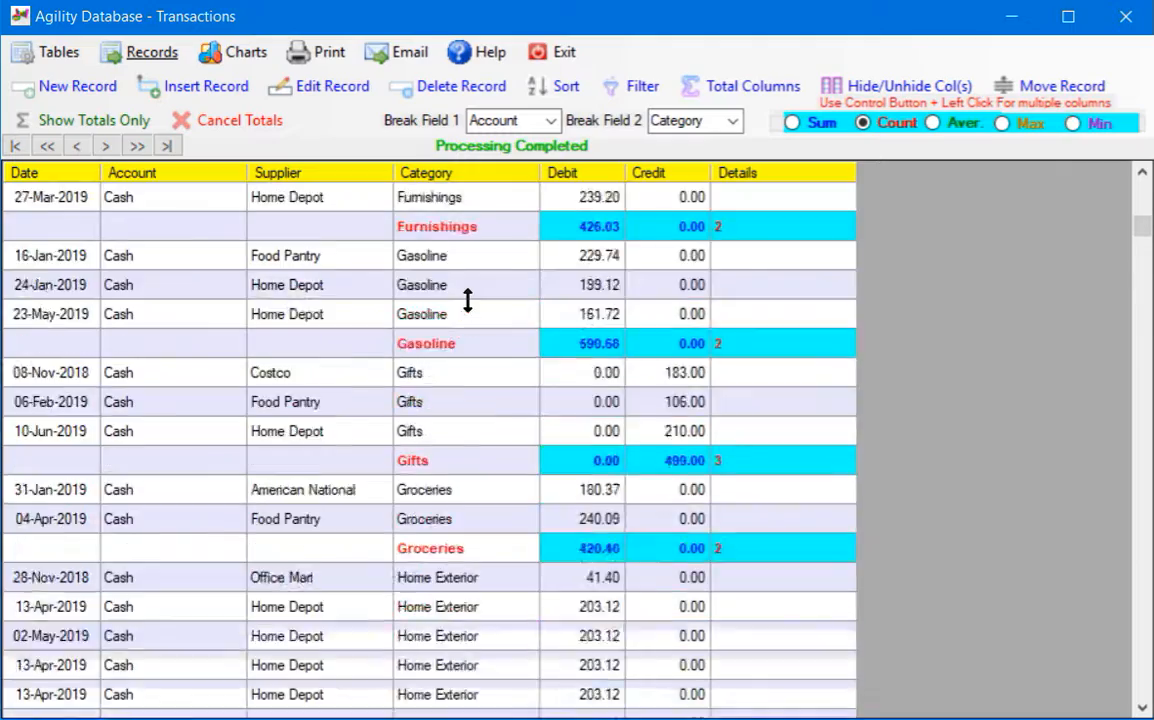
Step: Review the remaining category subtotals for Cash, the Cash account total, and the start of the County Group Checking records
{"action": "scroll", "coordinate": [467, 300], "scroll_direction": "down", "scroll_amount": 13}
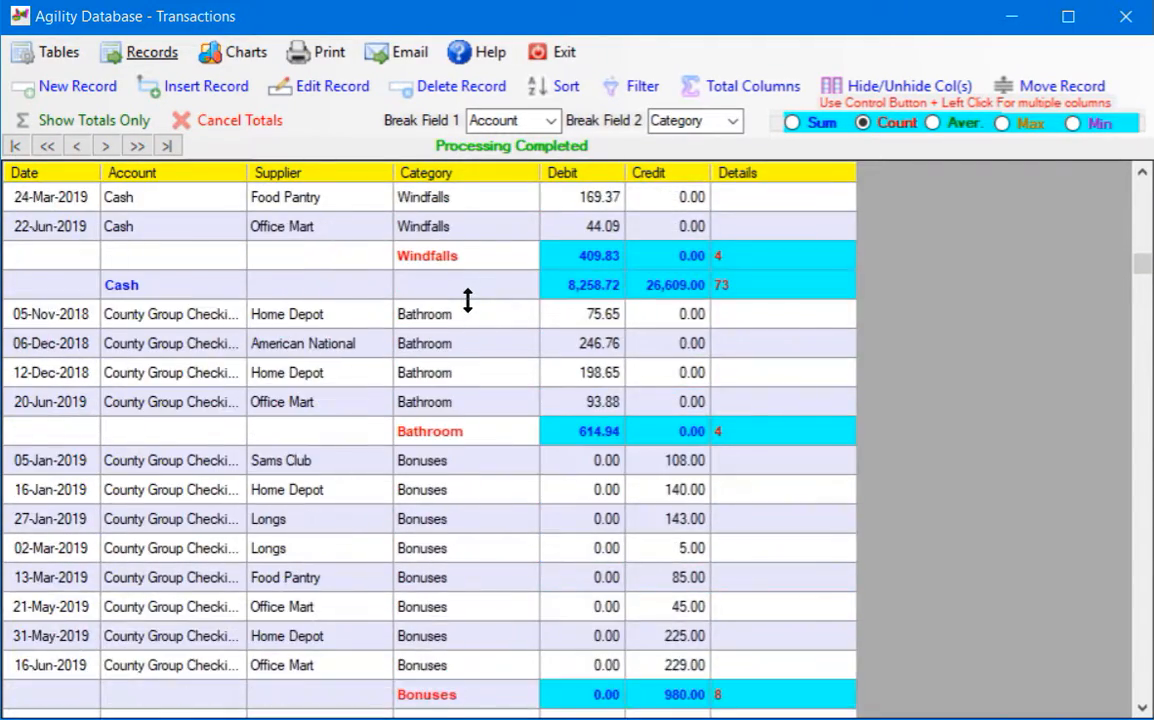
{"action": "scroll", "coordinate": [466, 305], "scroll_direction": "down", "scroll_amount": 5}
{"action": "scroll", "coordinate": [466, 324], "scroll_direction": "up", "scroll_amount": 5}
{"action": "scroll", "coordinate": [470, 325], "scroll_direction": "up", "scroll_amount": 6}
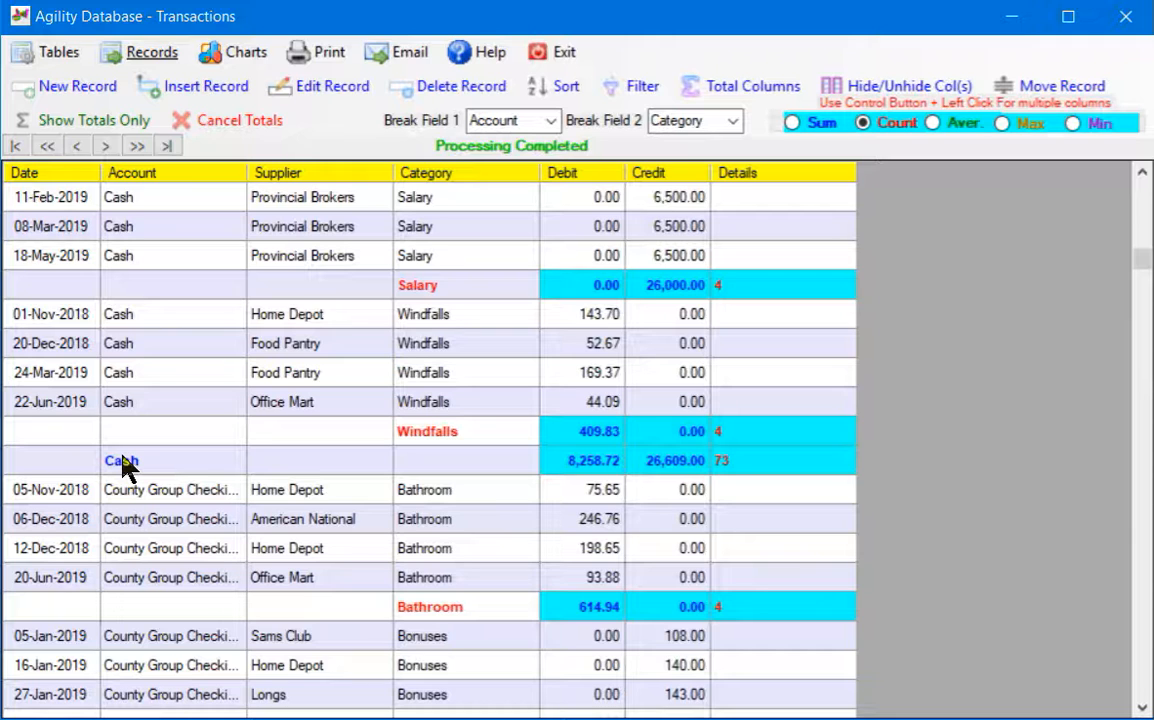
Step: Display only the totals without individual records, and review the category and account totals down to County Group Checking
{"action": "left_click", "coordinate": [85, 122]}
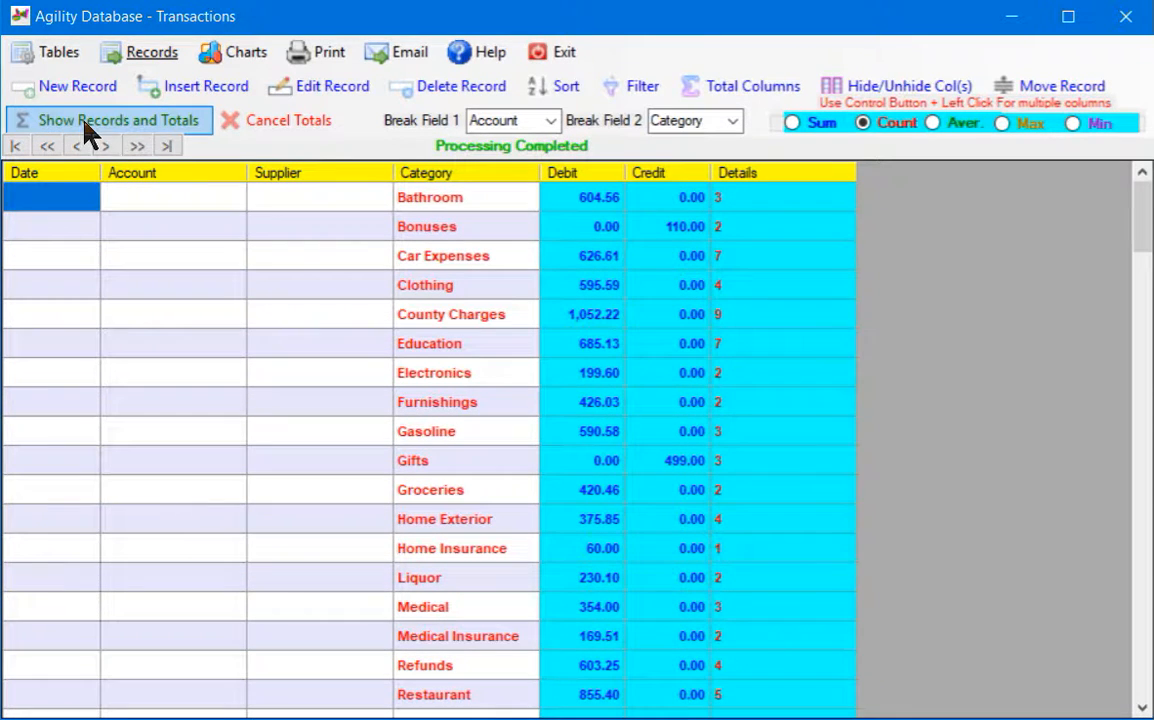
{"action": "left_click_drag", "start_coordinate": [1141, 188], "coordinate": [1145, 363]}
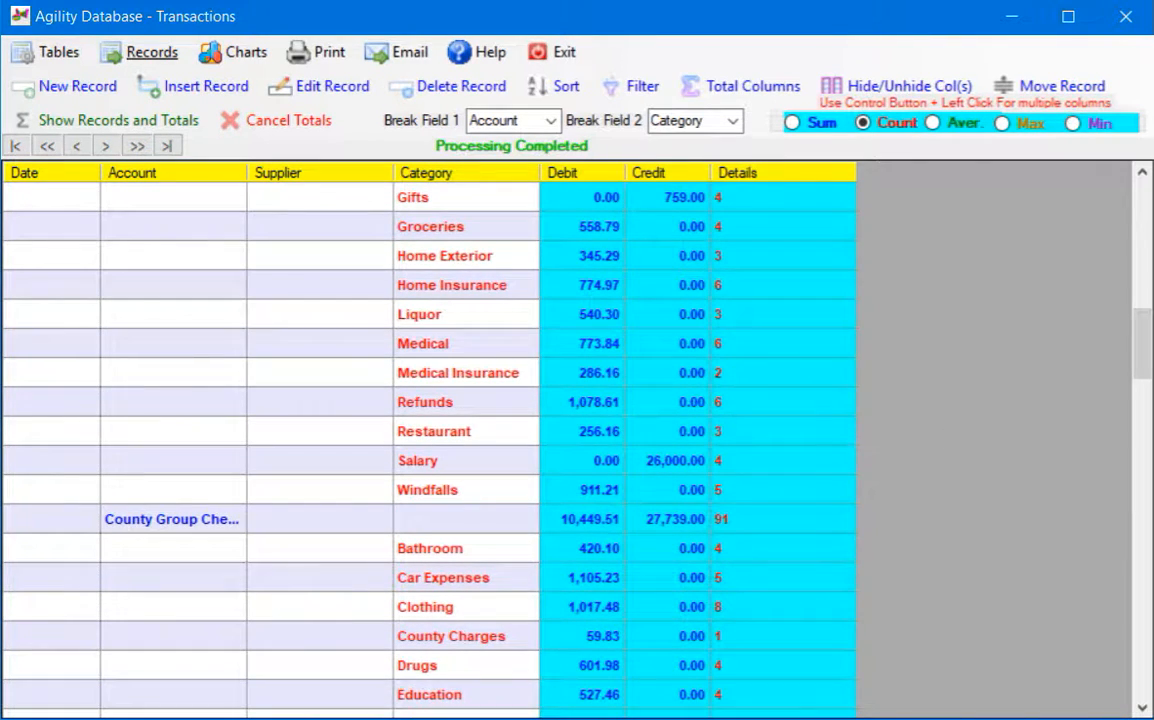
{"action": "left_click_drag", "start_coordinate": [1141, 345], "coordinate": [1145, 195]}
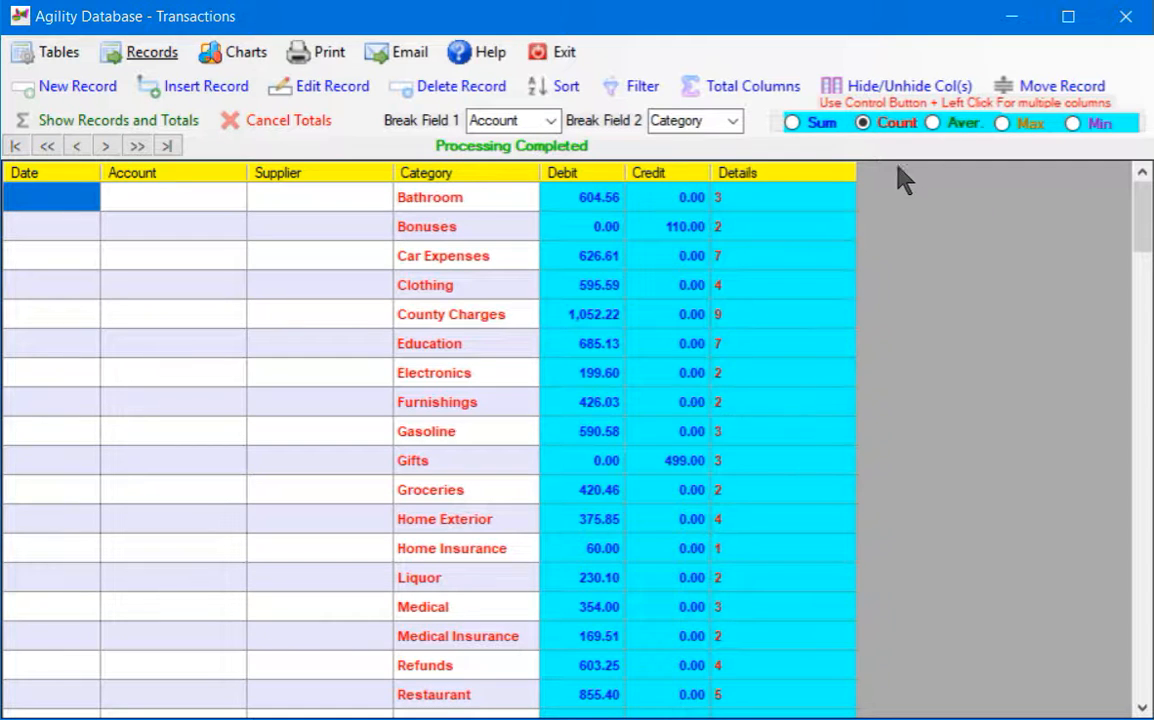
Step: Chart Debit by Account as a full-screen pie chart and regenerate it several times for different slice colours
{"action": "left_click", "coordinate": [250, 60]}
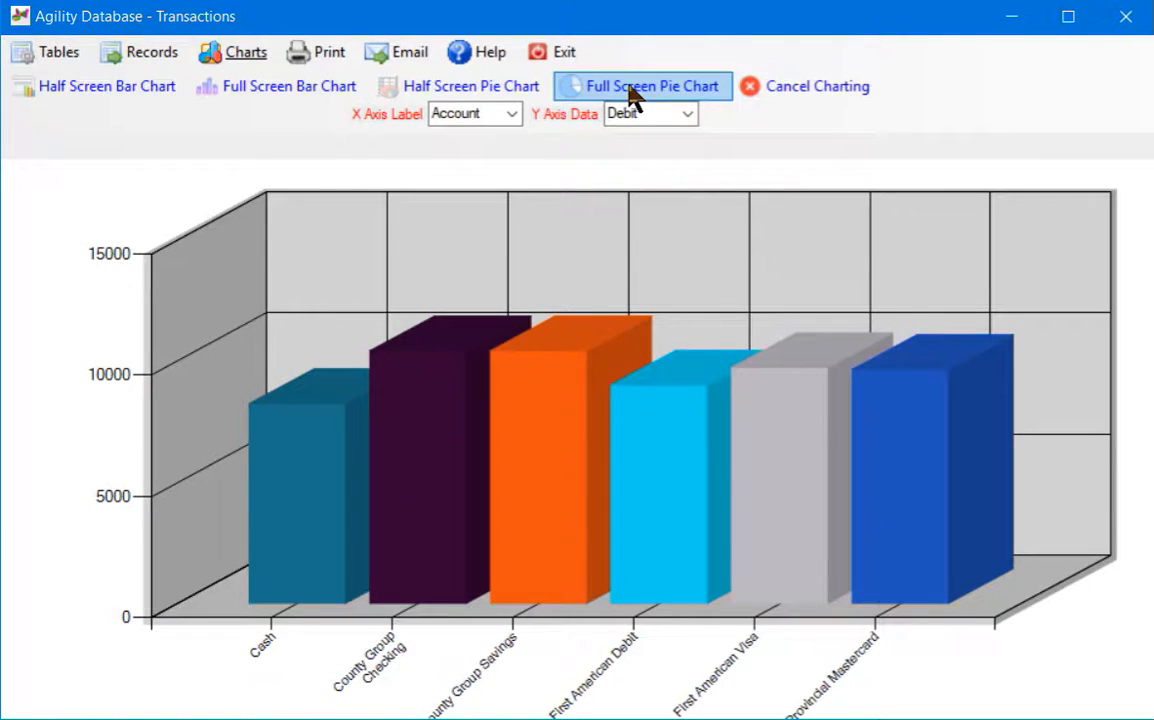
{"action": "left_click", "coordinate": [652, 88]}
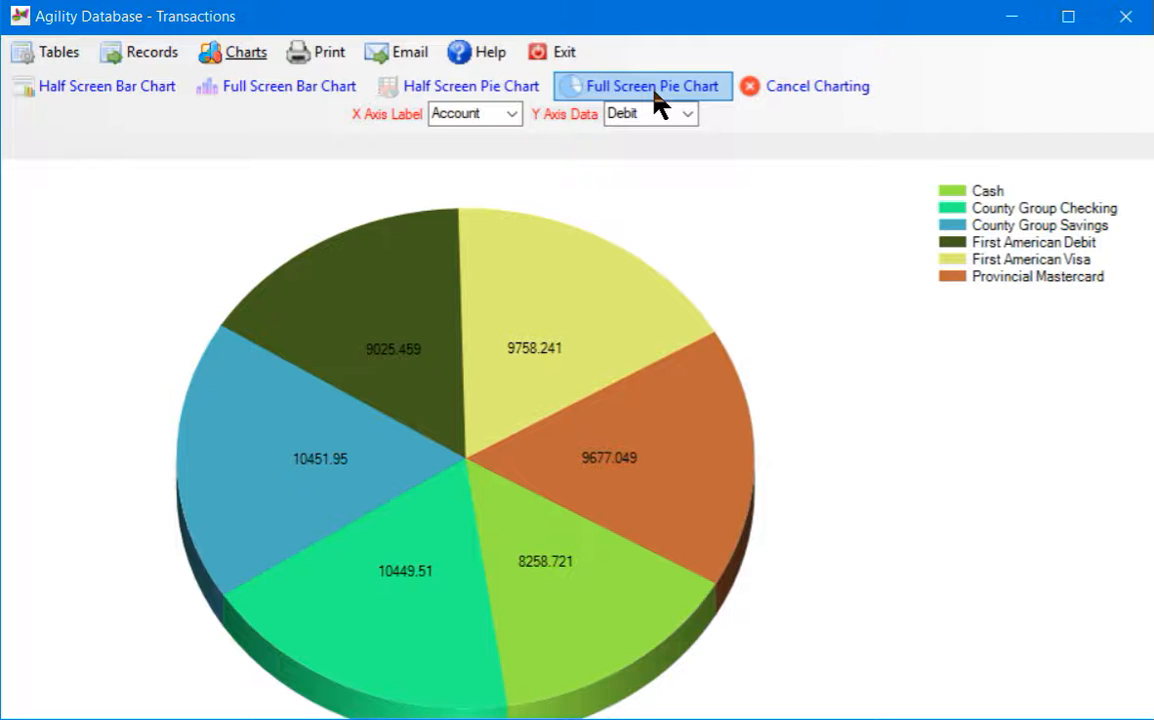
{"action": "left_click", "coordinate": [655, 93]}
{"action": "left_click", "coordinate": [655, 93]}
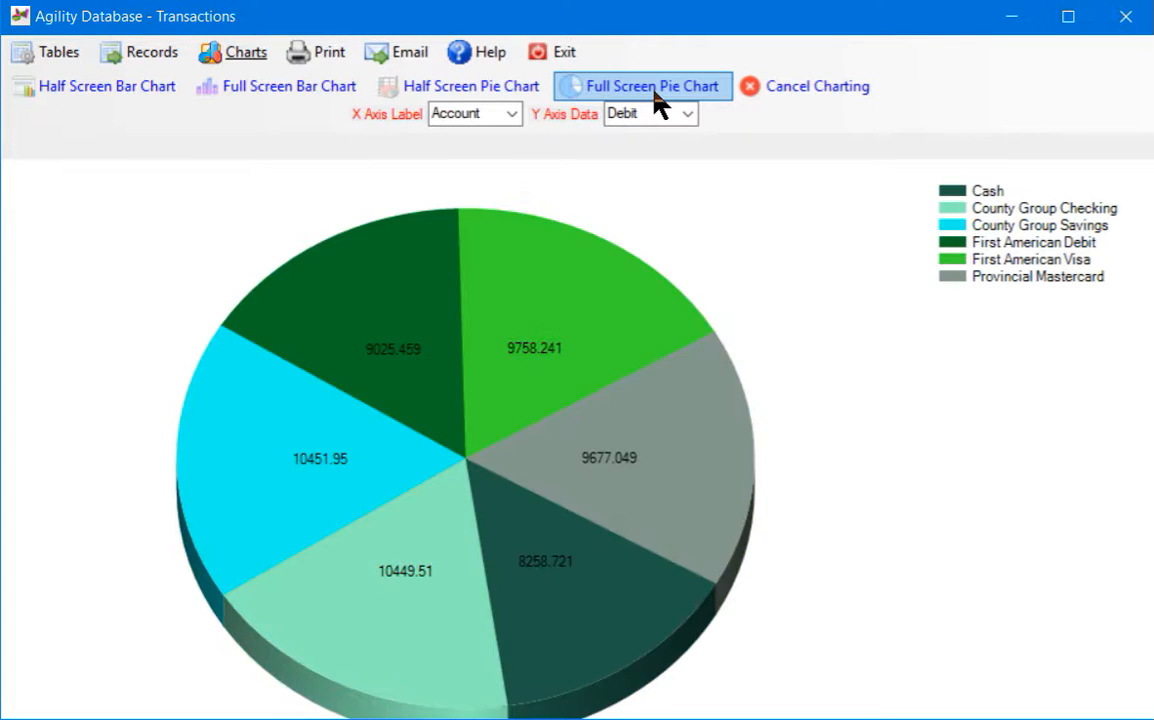
{"action": "left_click", "coordinate": [655, 93]}
{"action": "left_click", "coordinate": [655, 93]}
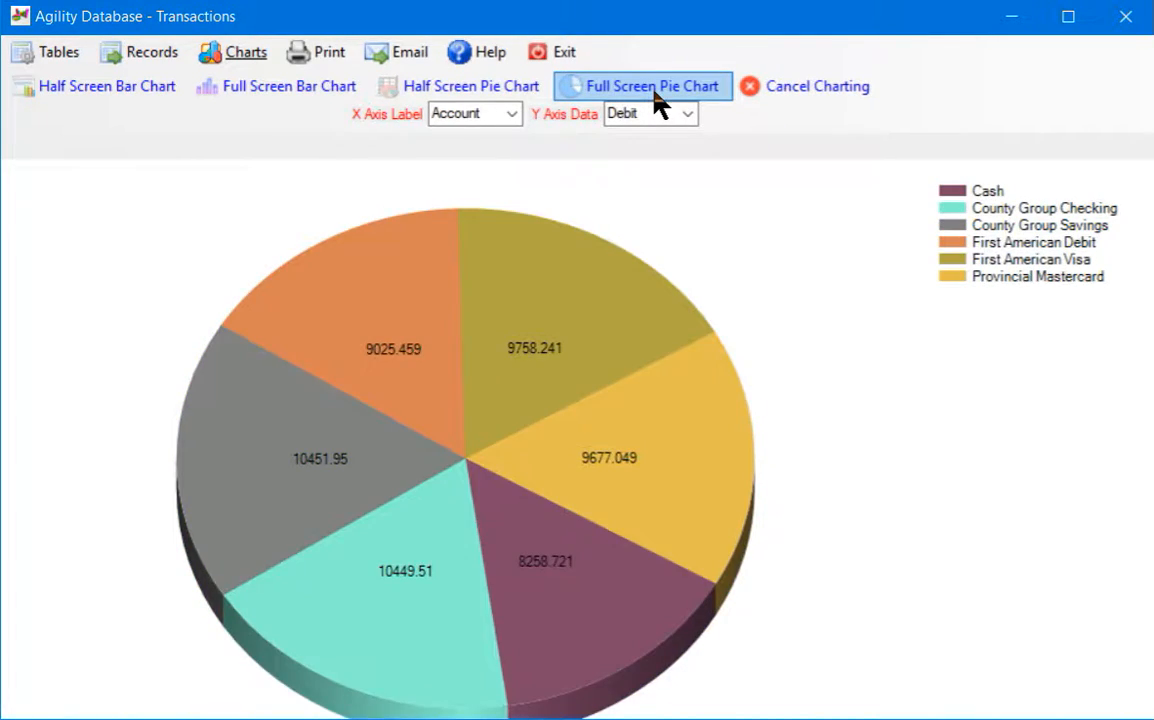
Step: Switch the Debit by Account chart to a full-screen bar chart and redraw it with different bar colours
{"action": "left_click", "coordinate": [308, 92]}
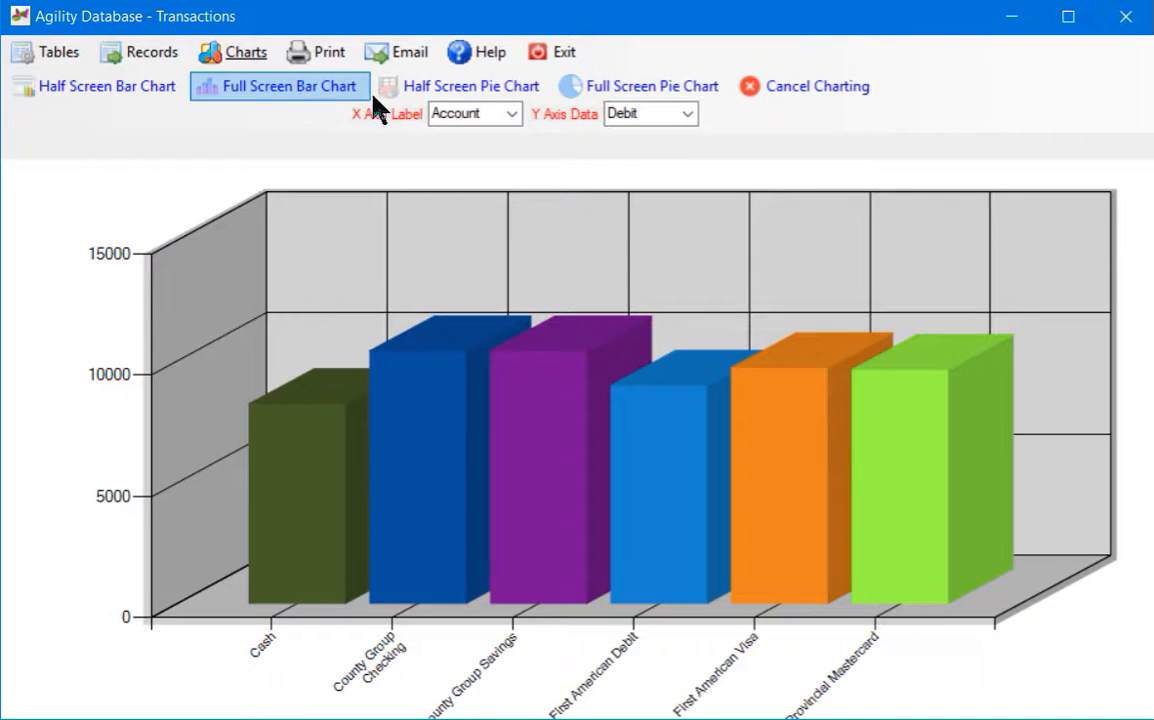
{"action": "left_click", "coordinate": [324, 89]}
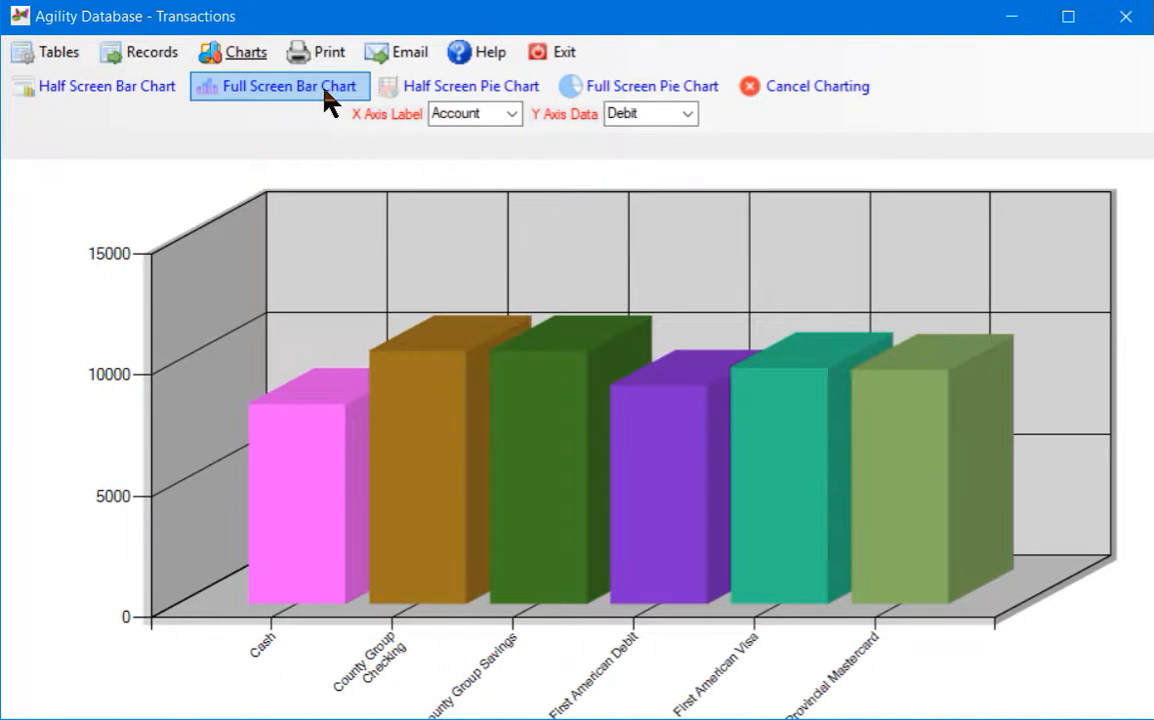
{"action": "left_click", "coordinate": [327, 100]}
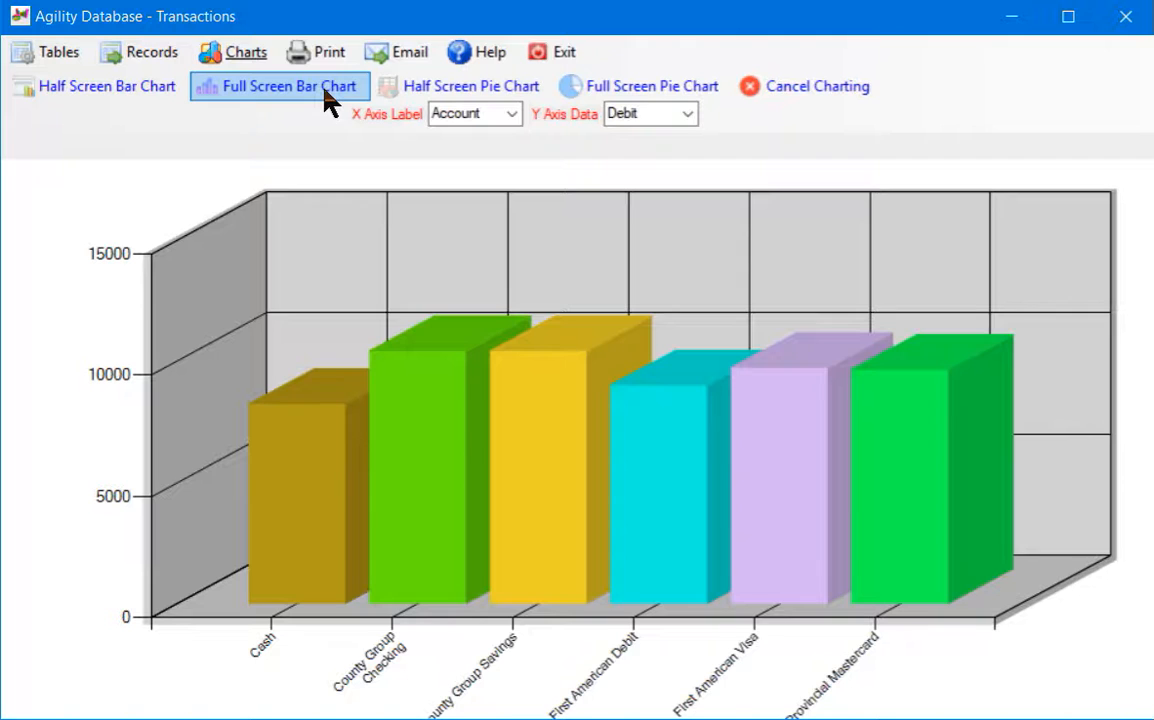
Step: Show the bar chart at half screen beside the totals, view the Debit and Credit columns, and resize the window
{"action": "left_click", "coordinate": [114, 93]}
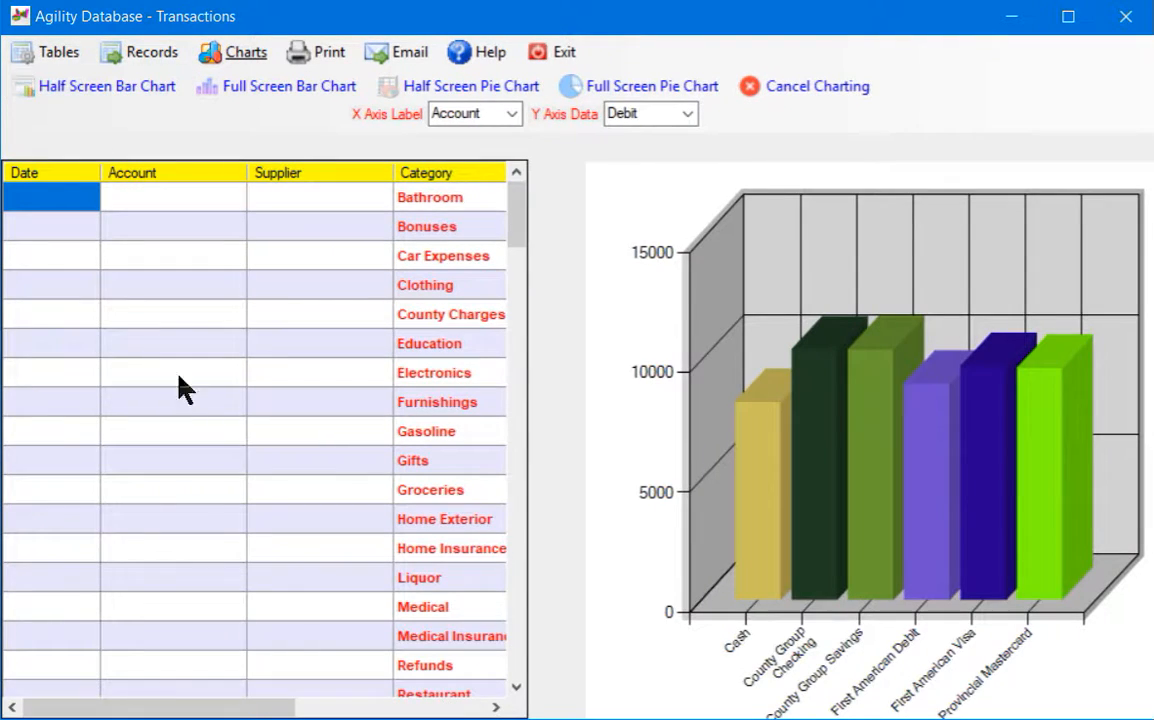
{"action": "left_click_drag", "start_coordinate": [250, 708], "coordinate": [370, 705]}
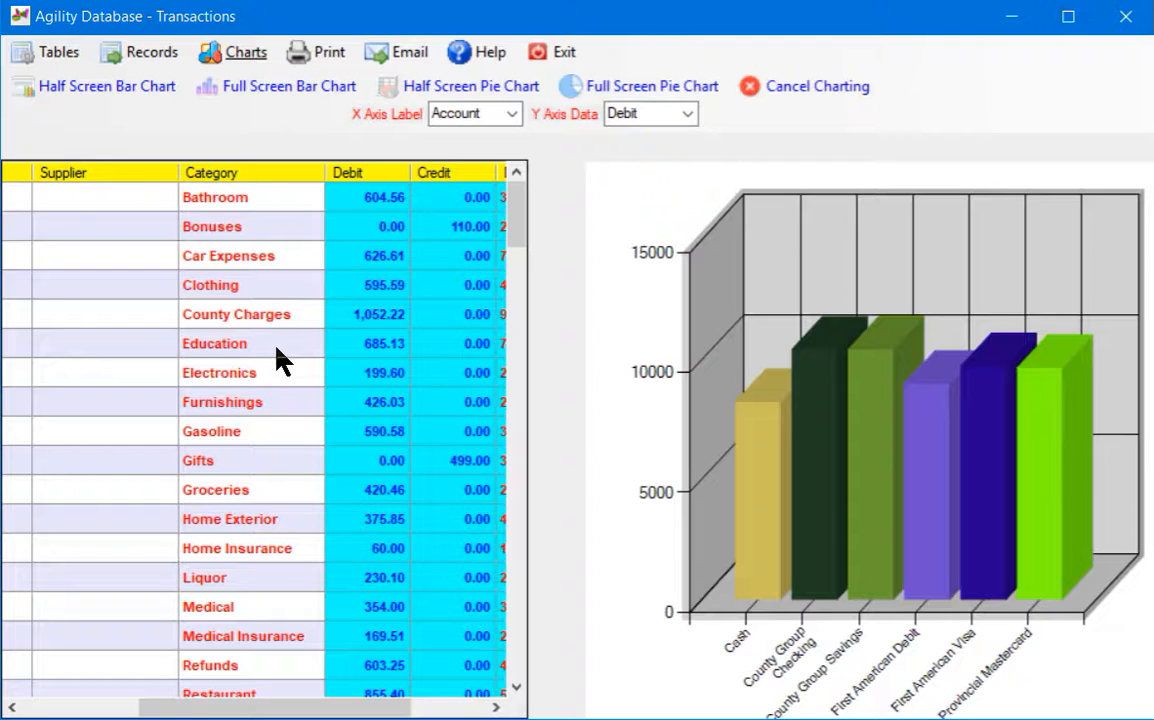
{"action": "left_click", "coordinate": [1069, 18]}
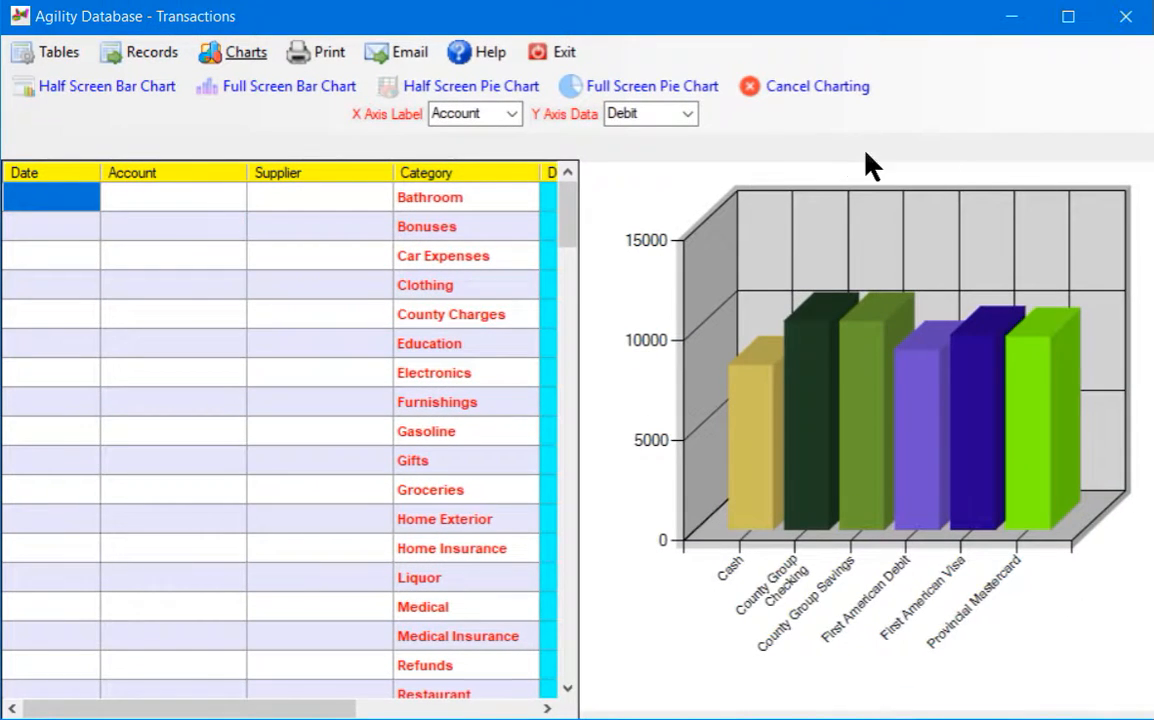
Step: Return to the table list, reopen the Transactions records, and display the available print options
{"action": "left_click", "coordinate": [472, 56]}
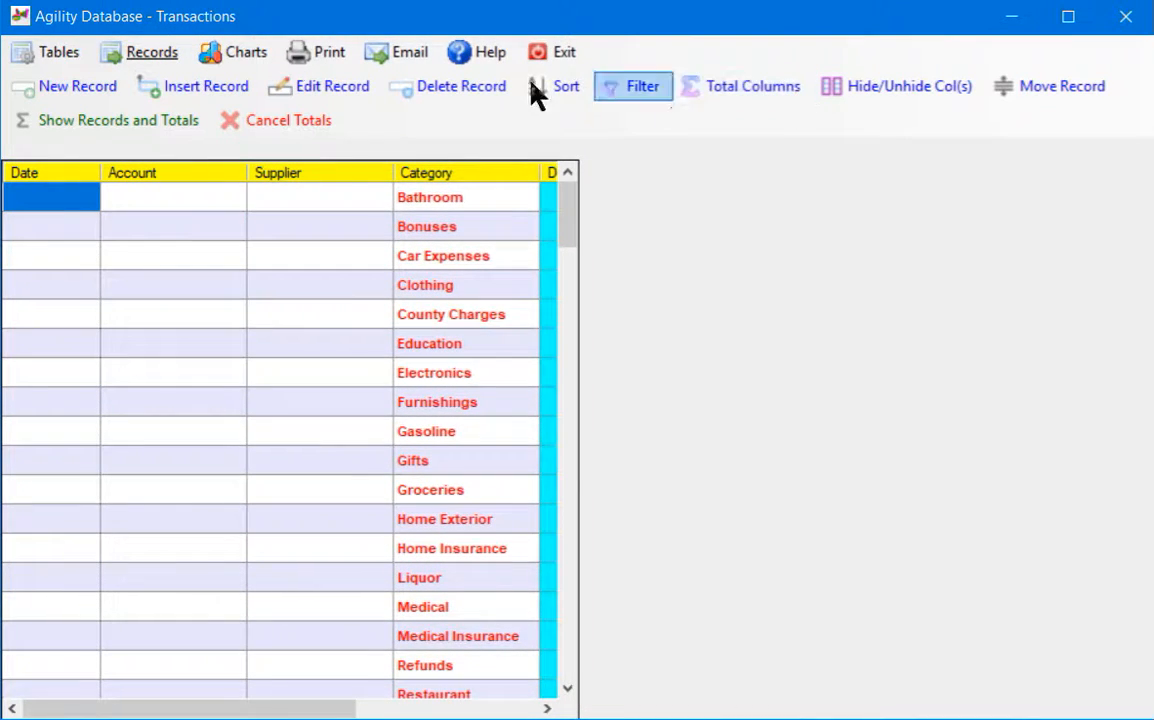
{"action": "left_click", "coordinate": [68, 52]}
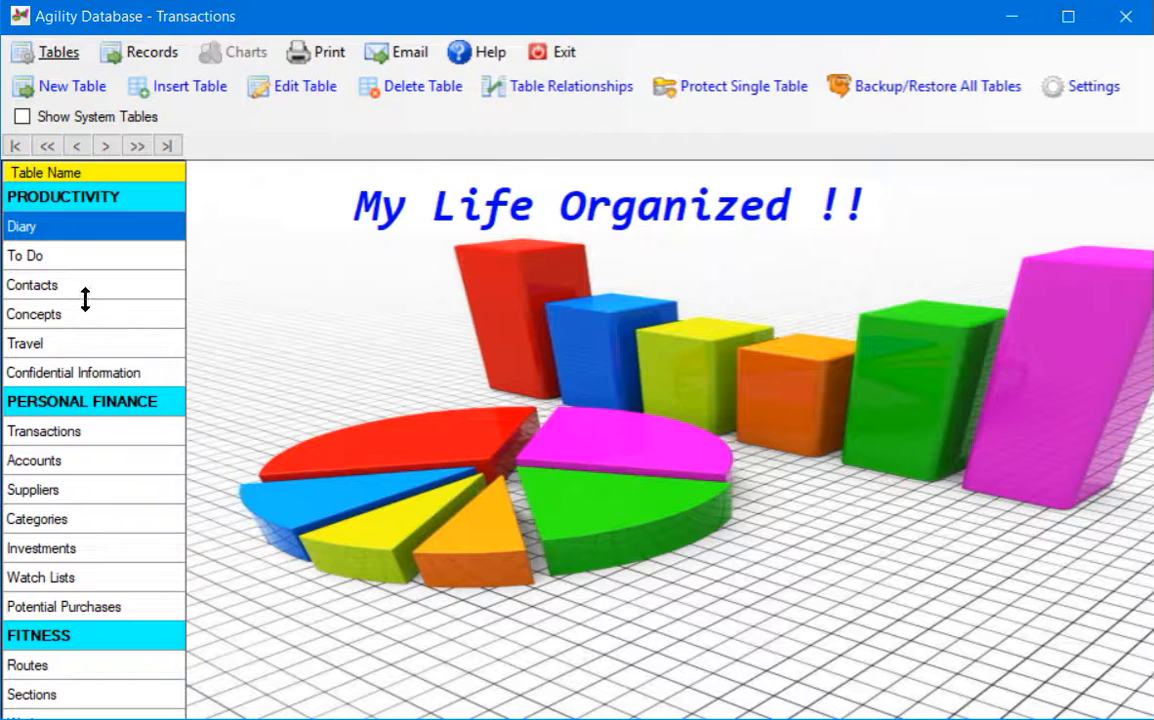
{"action": "left_click", "coordinate": [55, 433]}
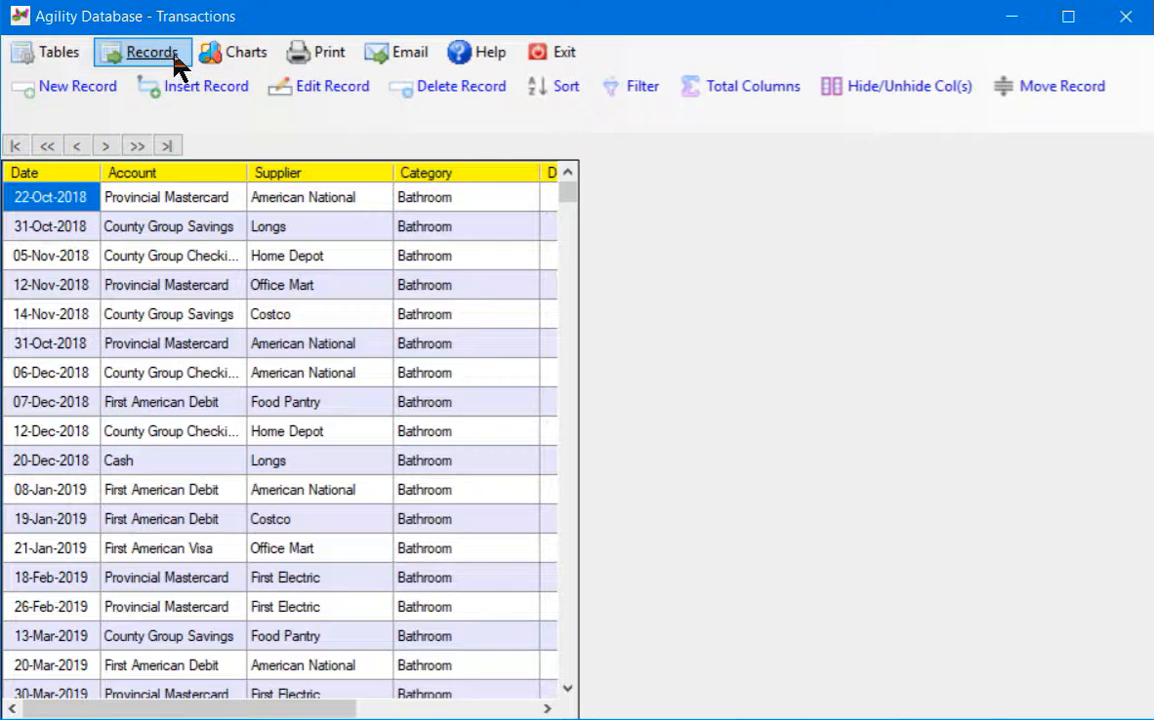
{"action": "left_click", "coordinate": [326, 60]}
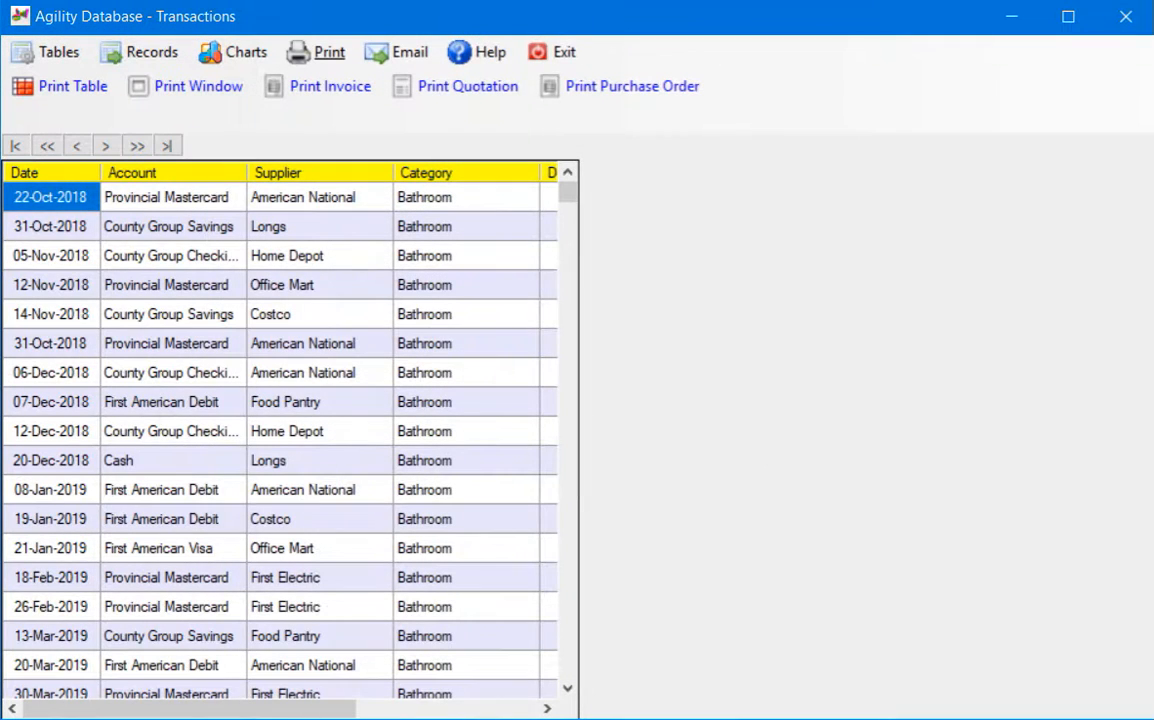
Step: Start closing the Transactions window, cancel the exit, and reposition the second database window
{"action": "left_click", "coordinate": [1125, 17]}
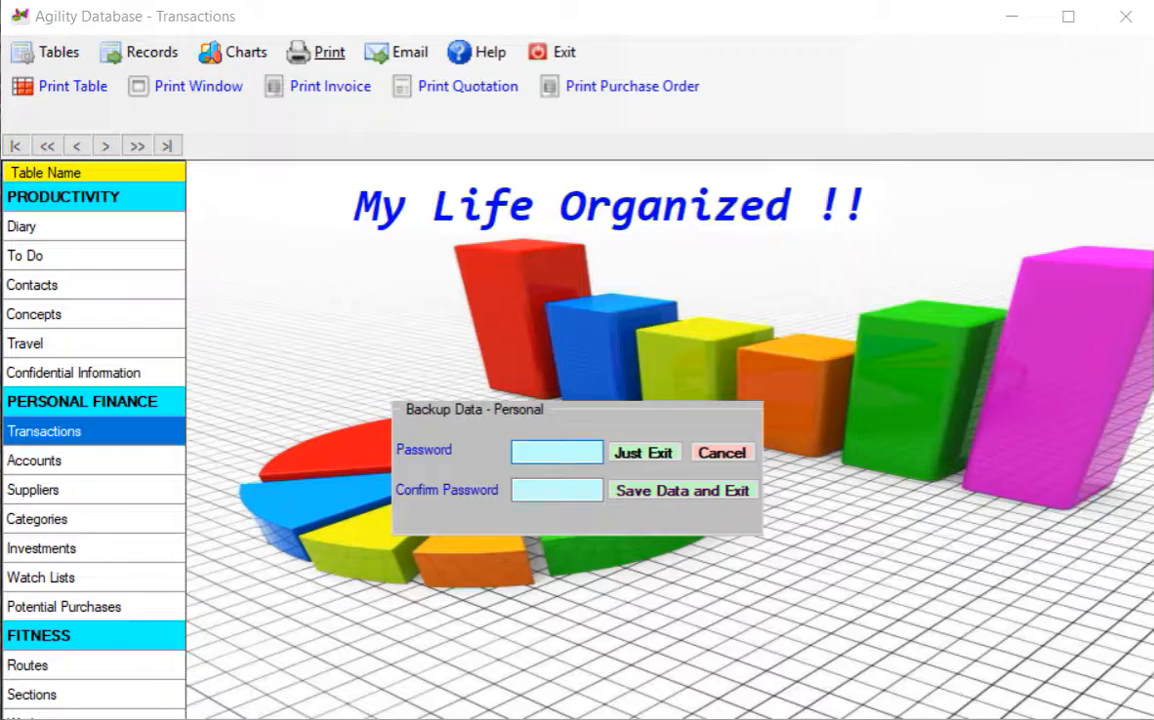
{"action": "left_click", "coordinate": [722, 453]}
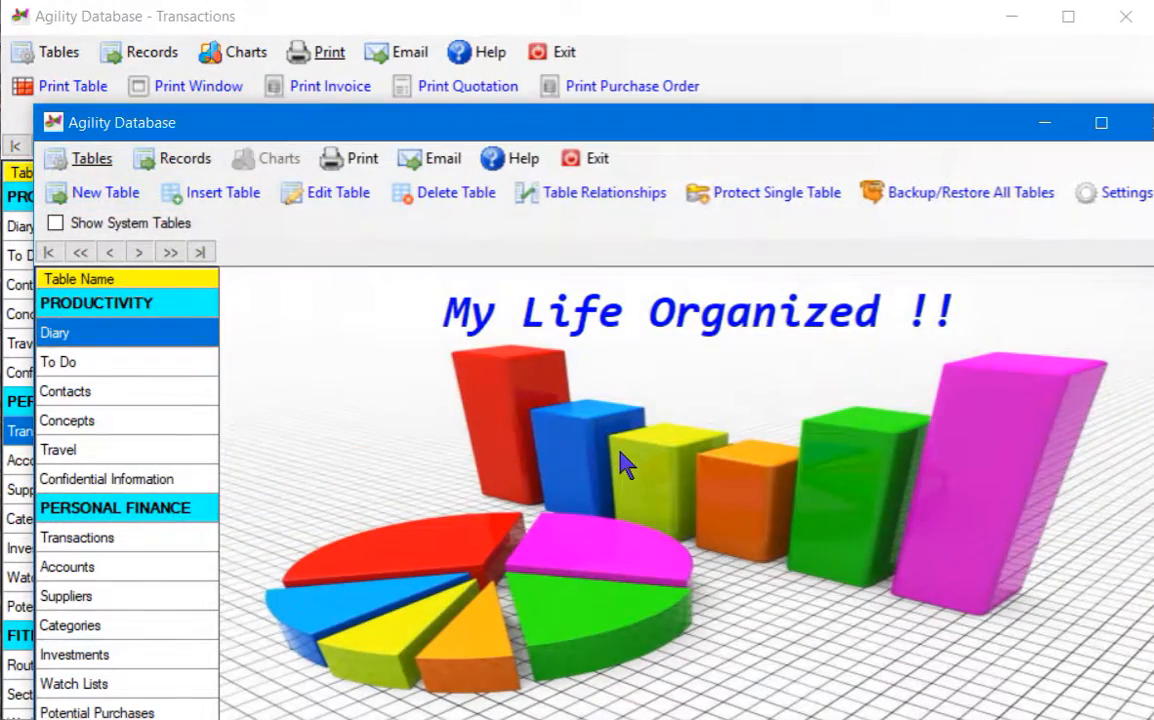
{"action": "left_click_drag", "start_coordinate": [652, 137], "coordinate": [615, 25]}
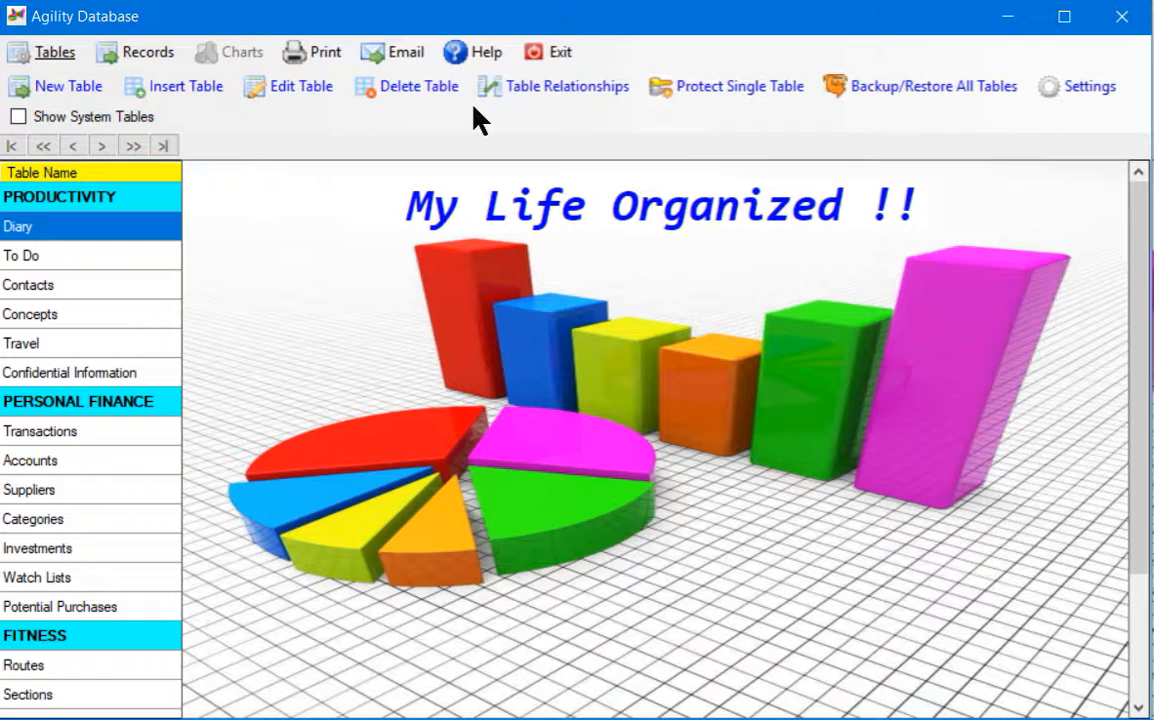
Step: Open a new message in the Email Editor and launch the HTML editor for composing its body
{"action": "left_click", "coordinate": [411, 58]}
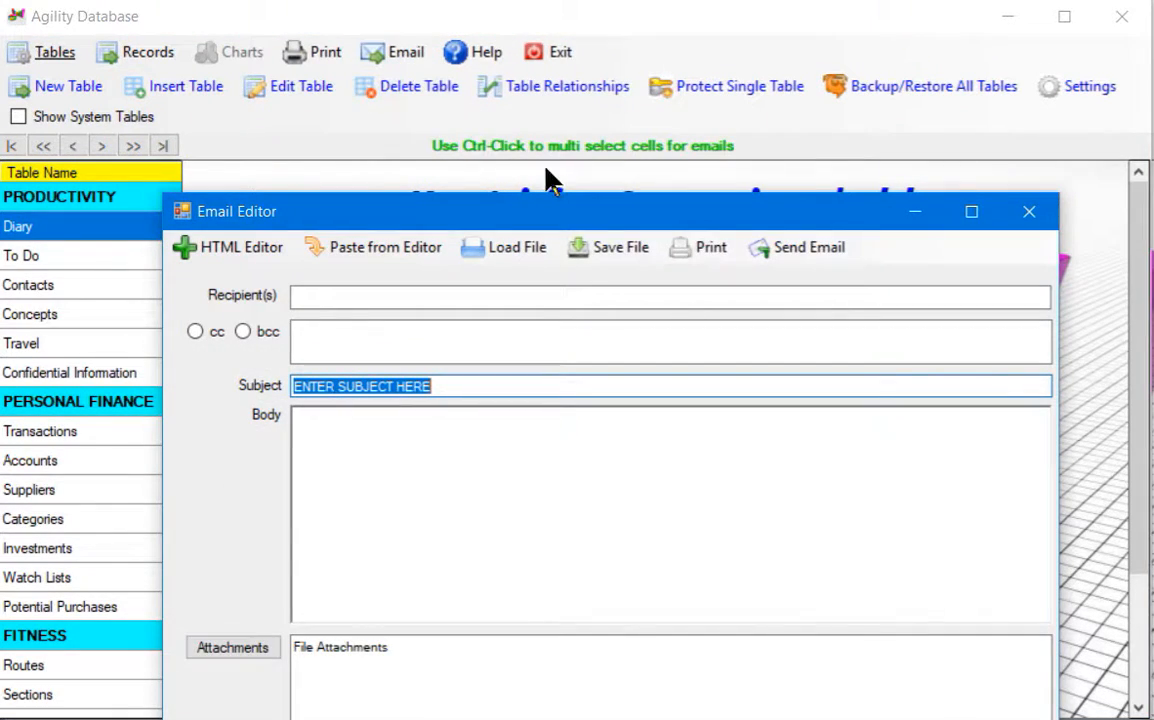
{"action": "left_click_drag", "start_coordinate": [551, 215], "coordinate": [524, 92]}
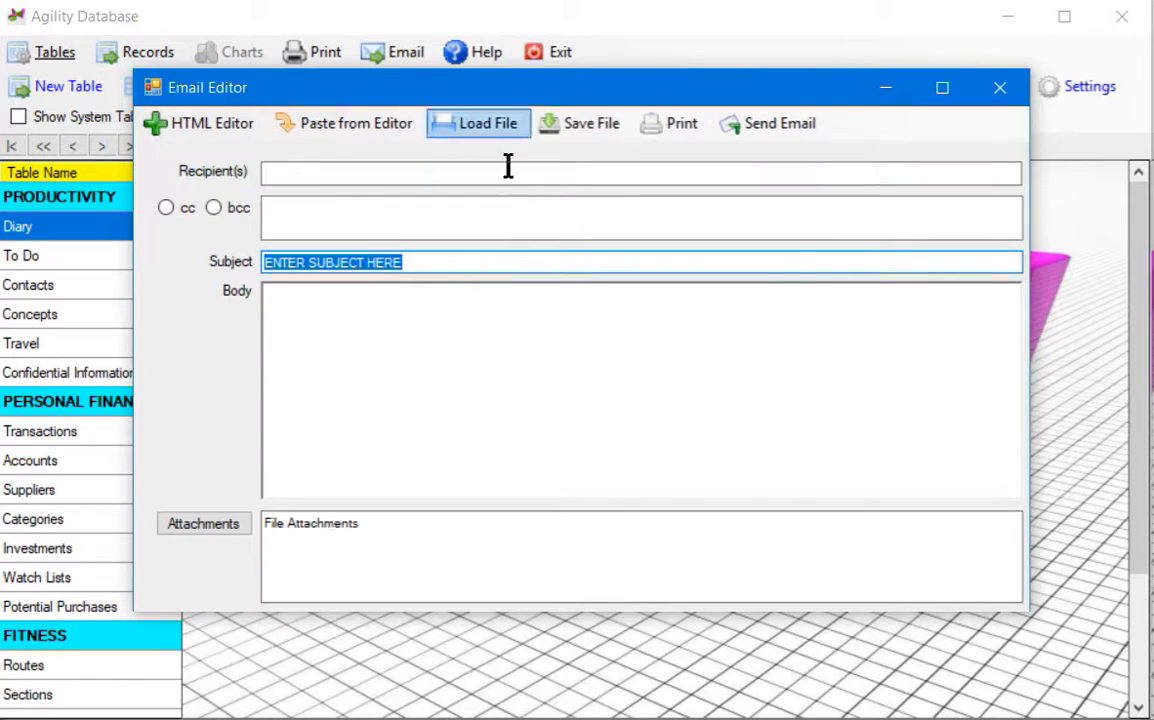
{"action": "left_click", "coordinate": [282, 300]}
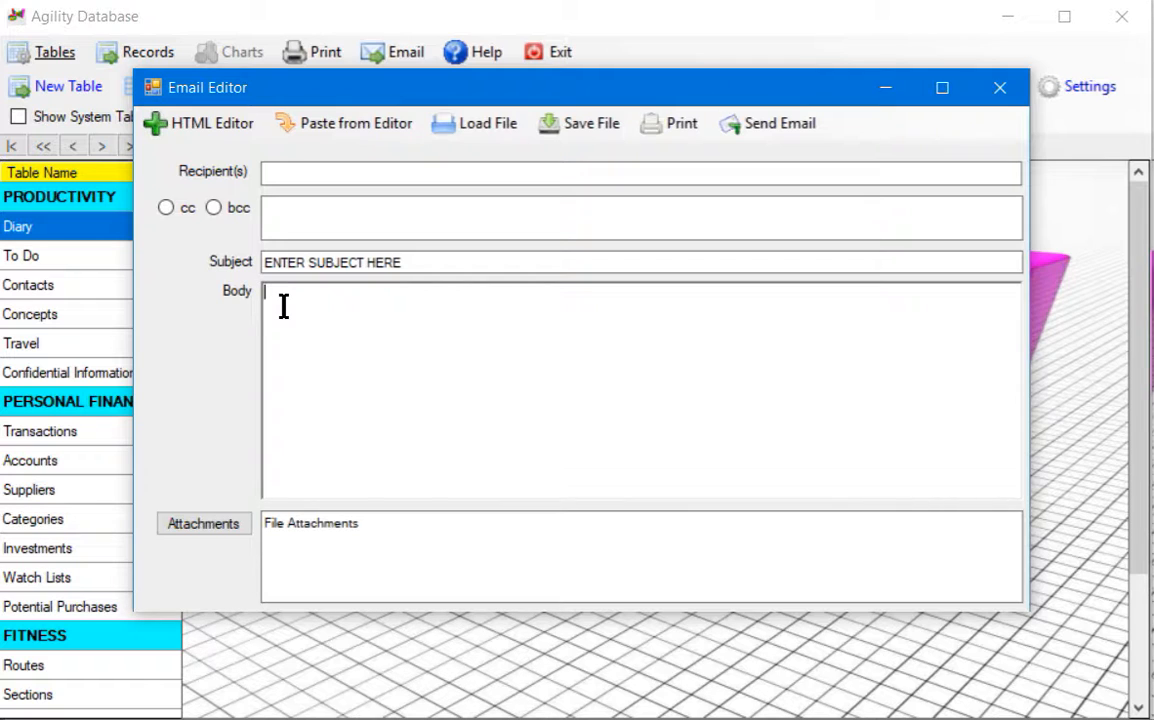
{"action": "left_click", "coordinate": [222, 130]}
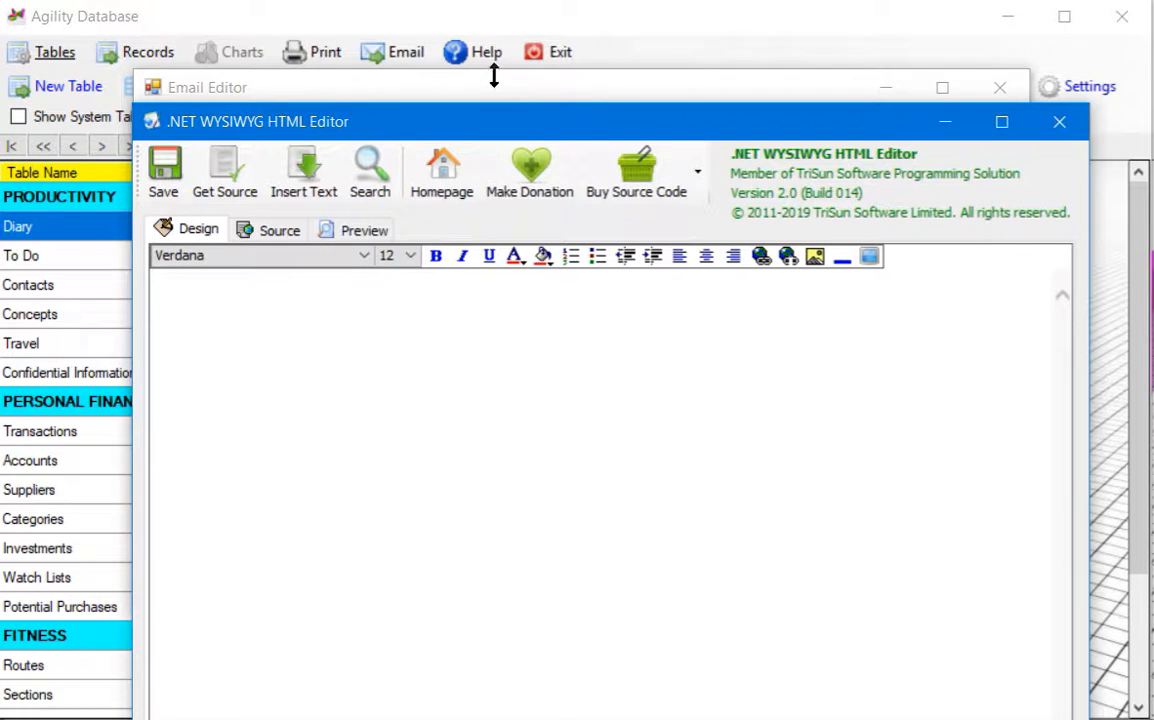
{"action": "left_click_drag", "start_coordinate": [520, 130], "coordinate": [507, 25]}
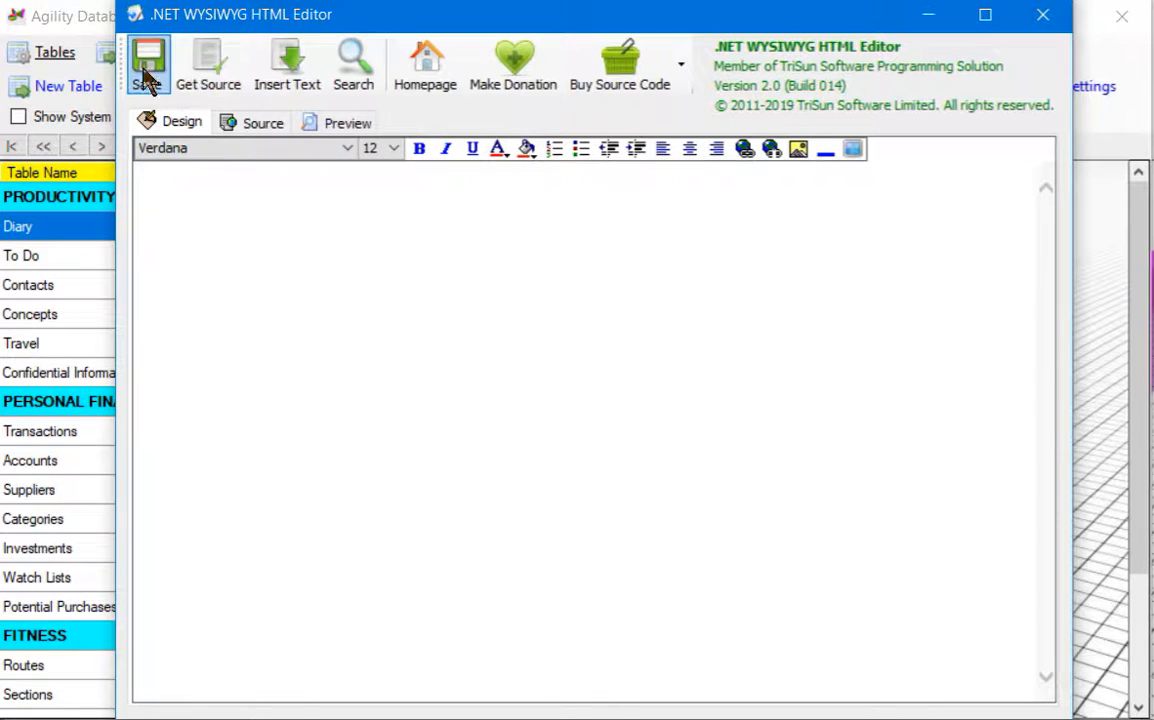
Step: Insert a saved HTML document from the Documents folder, using the HTML Files (*.htm;*.html) file type
{"action": "left_click", "coordinate": [297, 72]}
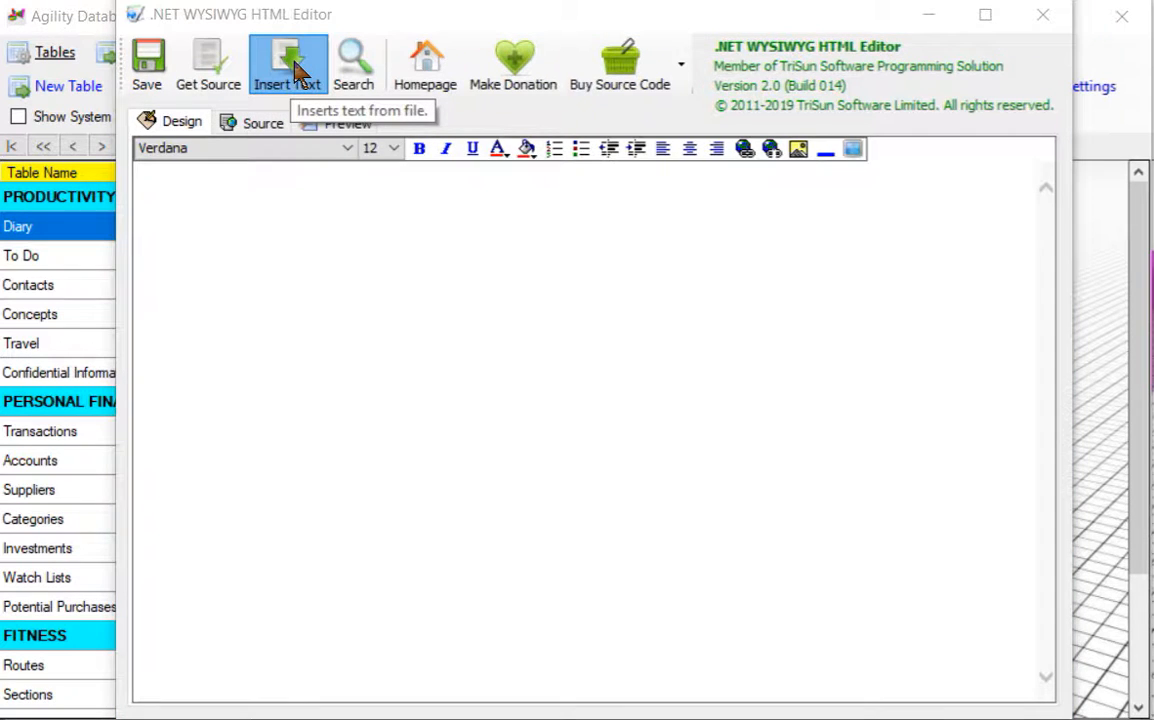
{"action": "left_click_drag", "start_coordinate": [1033, 180], "coordinate": [1033, 391]}
{"action": "left_click", "coordinate": [1012, 542]}
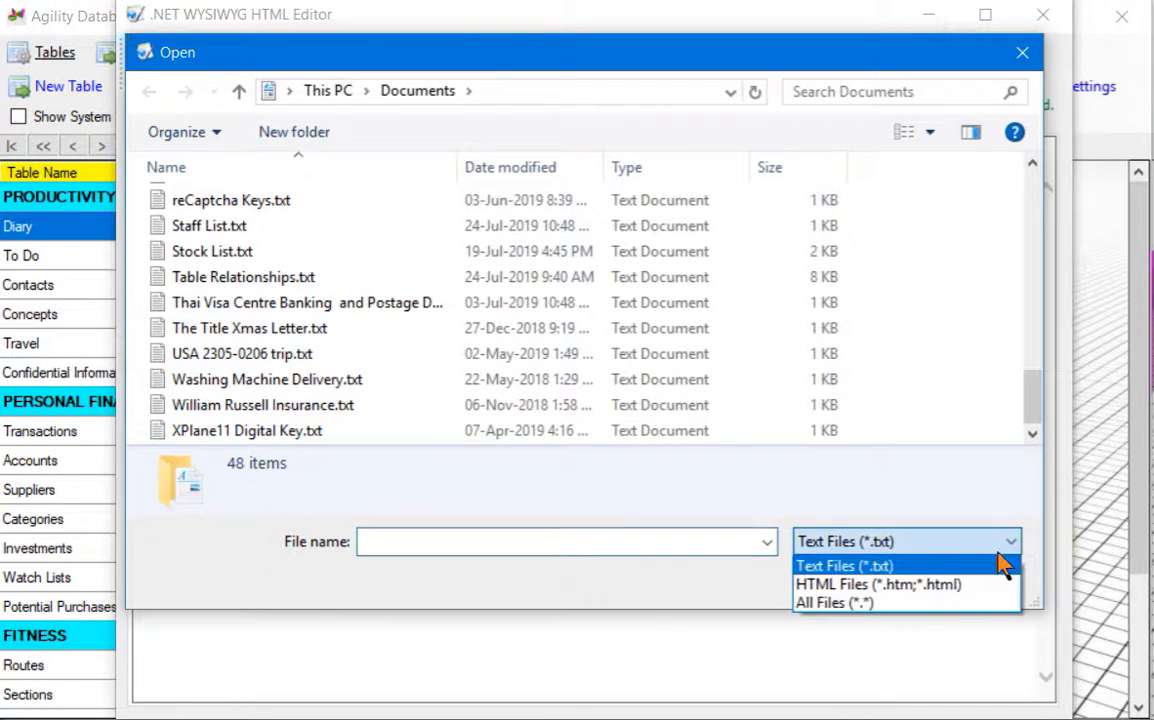
{"action": "left_click", "coordinate": [963, 585]}
{"action": "left_click_drag", "start_coordinate": [1033, 220], "coordinate": [1052, 432]}
{"action": "double_click", "coordinate": [386, 379]}
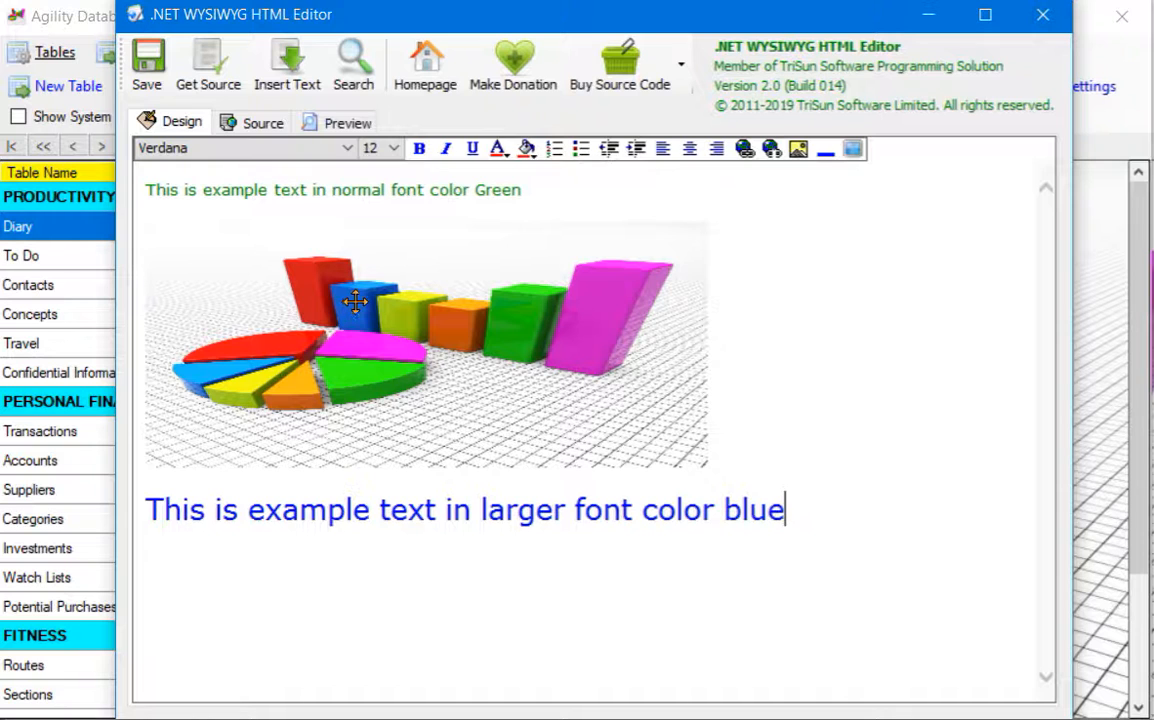
Step: Copy the document's HTML source into the email body, and close the message without sending it
{"action": "left_click", "coordinate": [208, 68]}
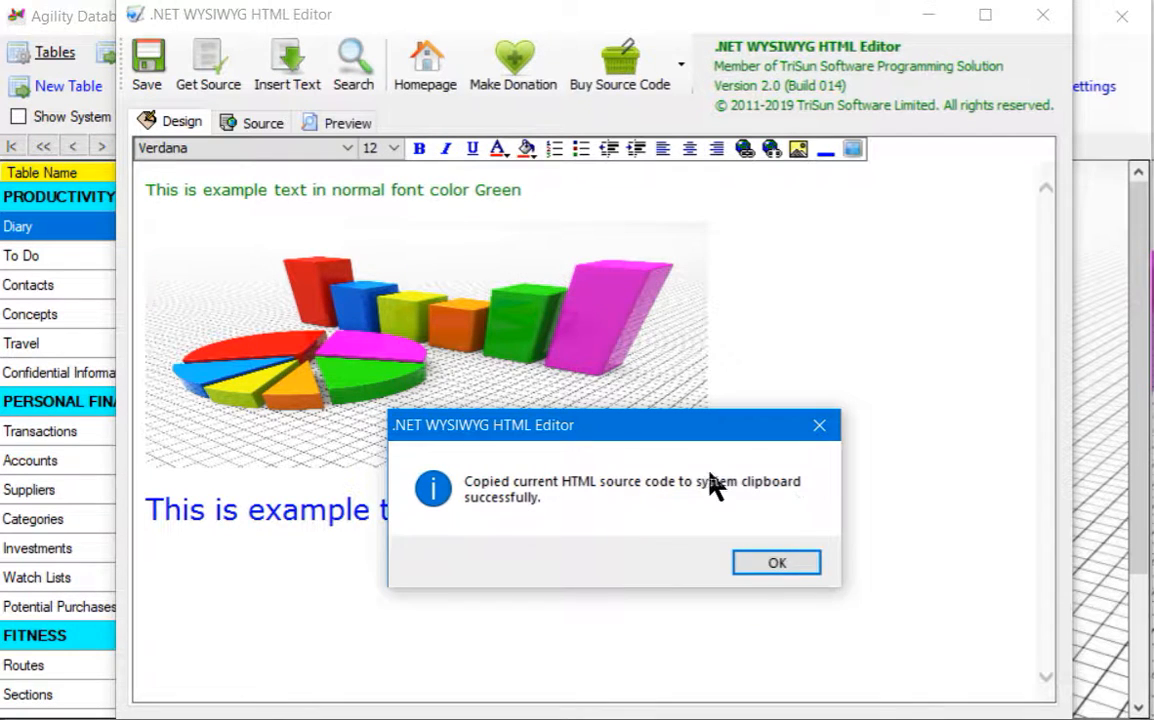
{"action": "left_click", "coordinate": [801, 562]}
{"action": "left_click", "coordinate": [1041, 25]}
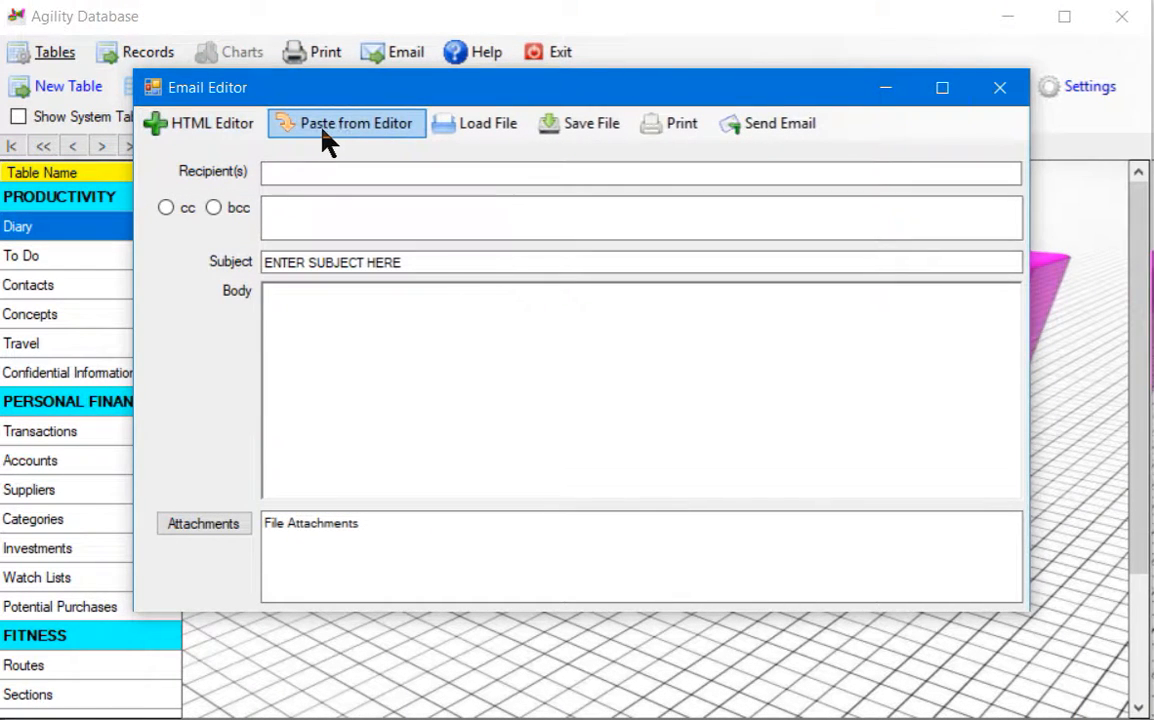
{"action": "left_click", "coordinate": [355, 126]}
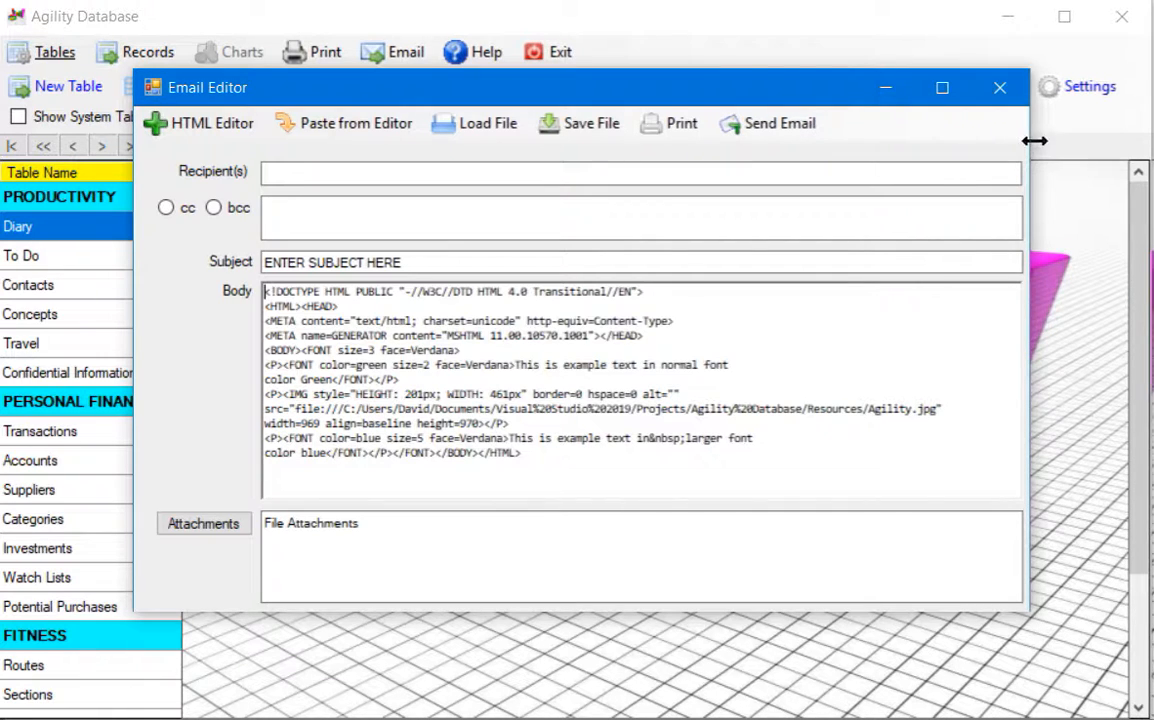
{"action": "left_click", "coordinate": [1000, 88]}
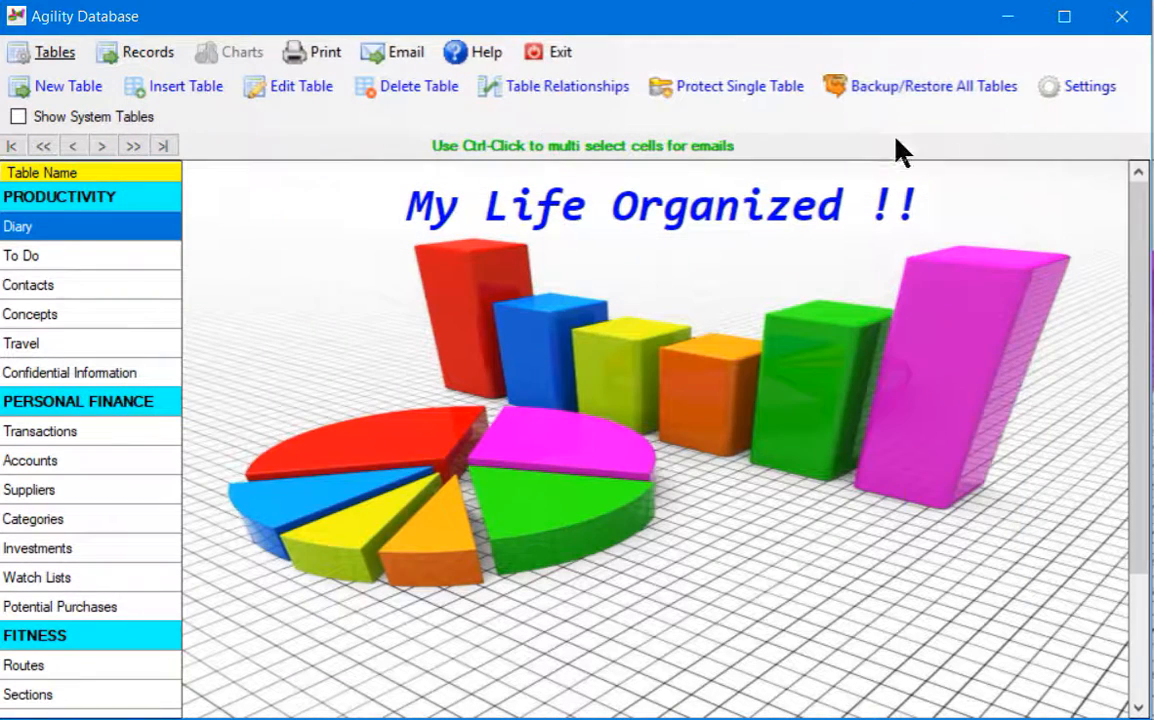
Step: Exit the database with its data saved without a password, and exit the remaining Transactions window without saving
{"action": "left_click", "coordinate": [490, 58]}
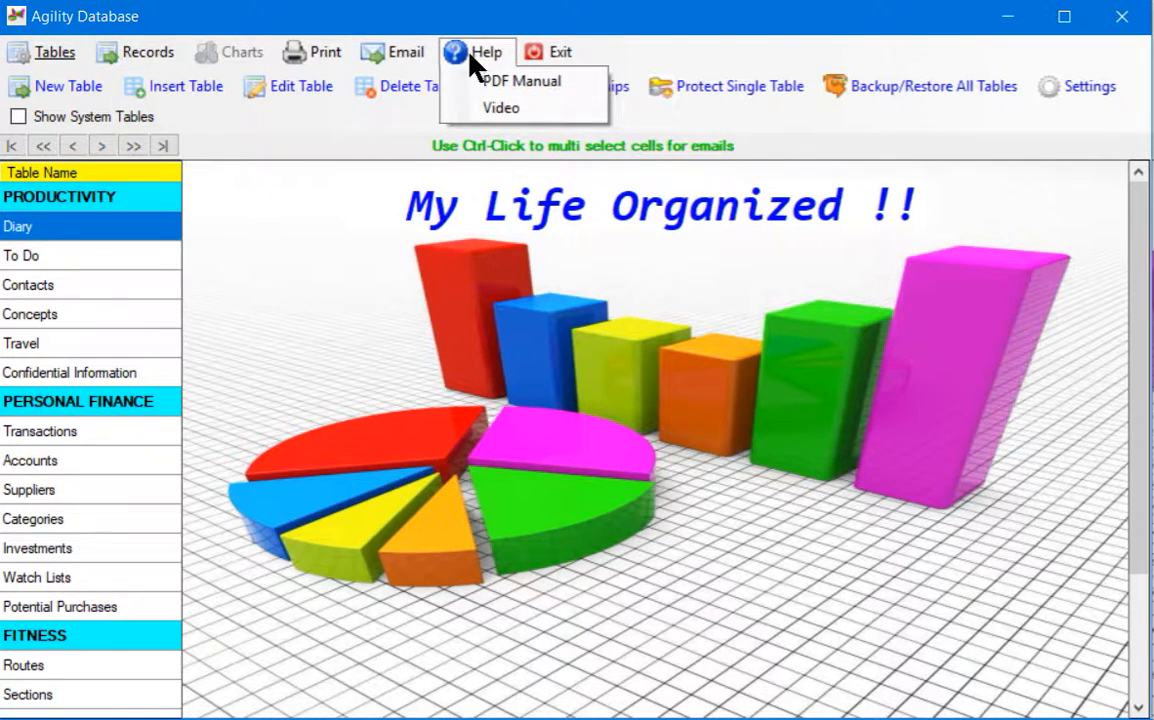
{"action": "left_click", "coordinate": [545, 56]}
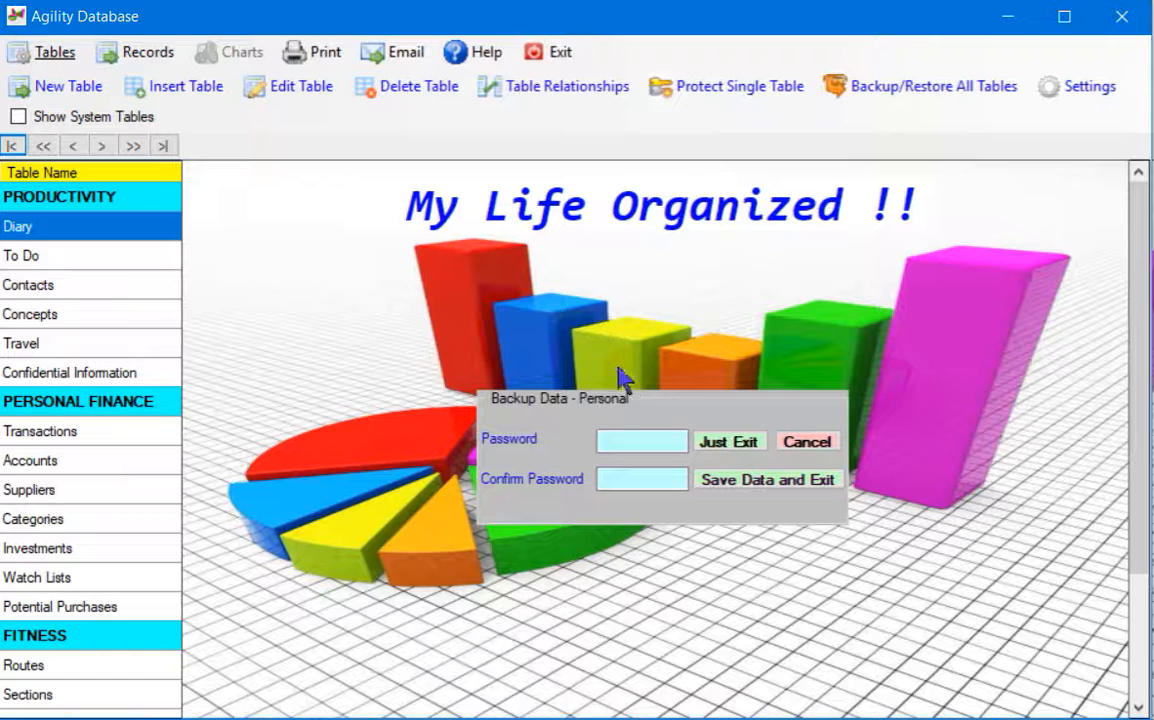
{"action": "left_click", "coordinate": [608, 443]}
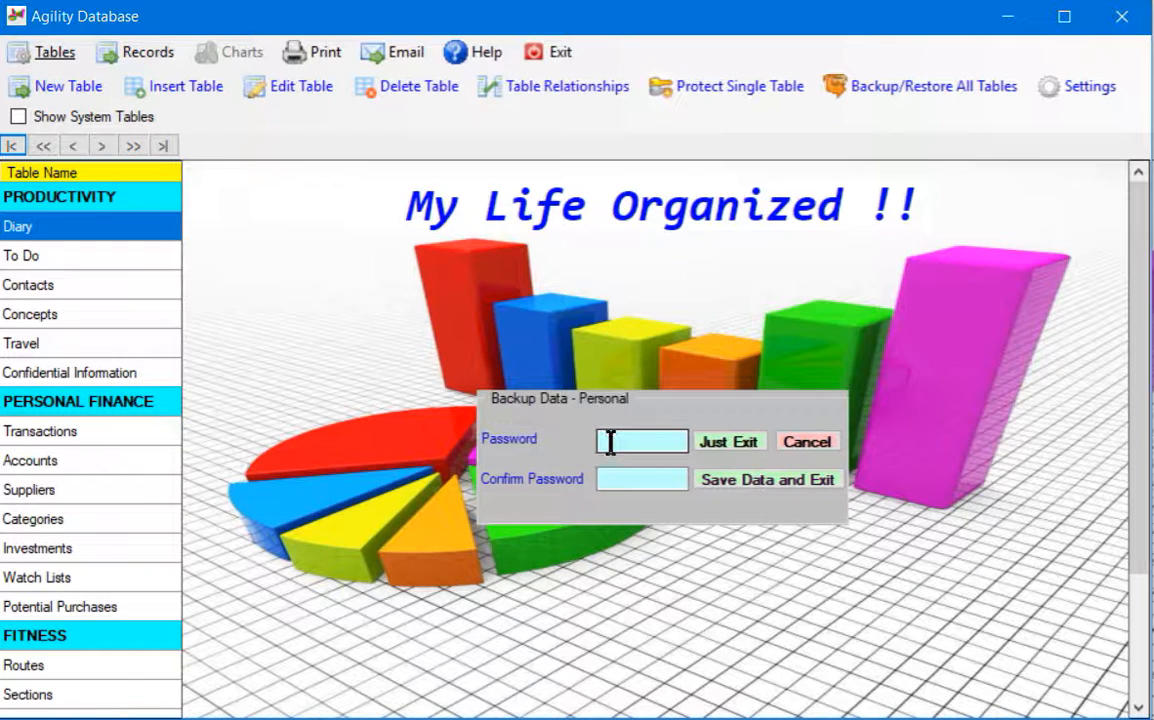
{"action": "left_click", "coordinate": [602, 484]}
{"action": "left_click", "coordinate": [740, 484]}
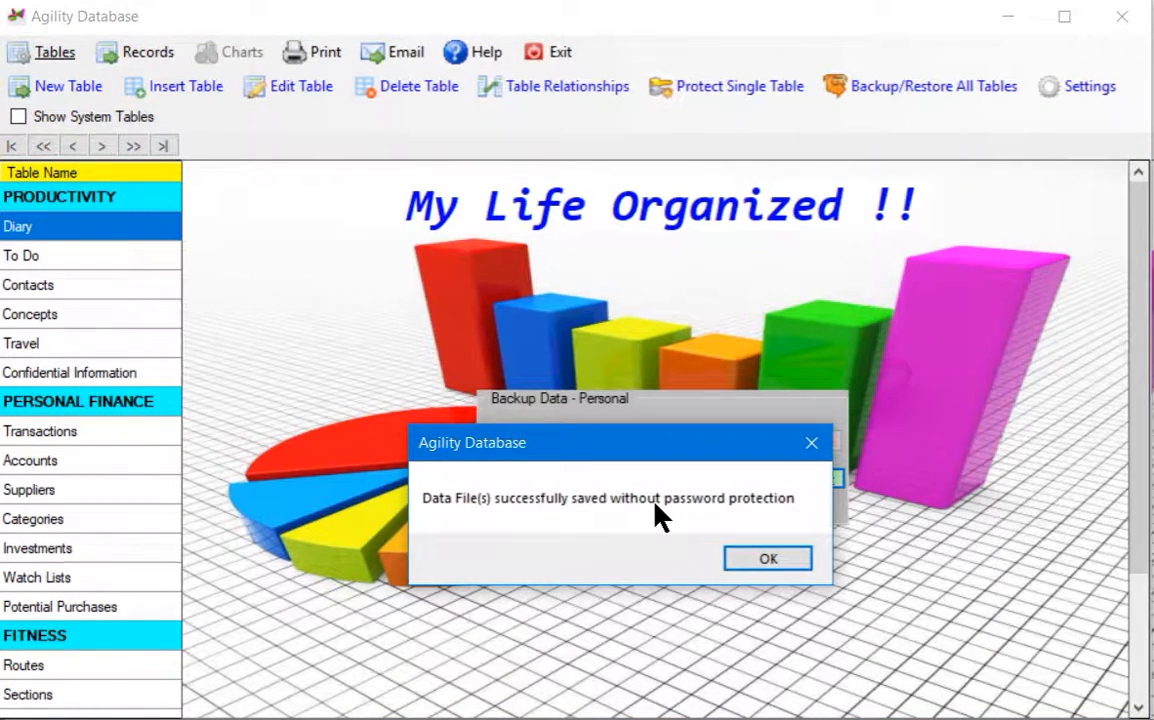
{"action": "left_click", "coordinate": [760, 560]}
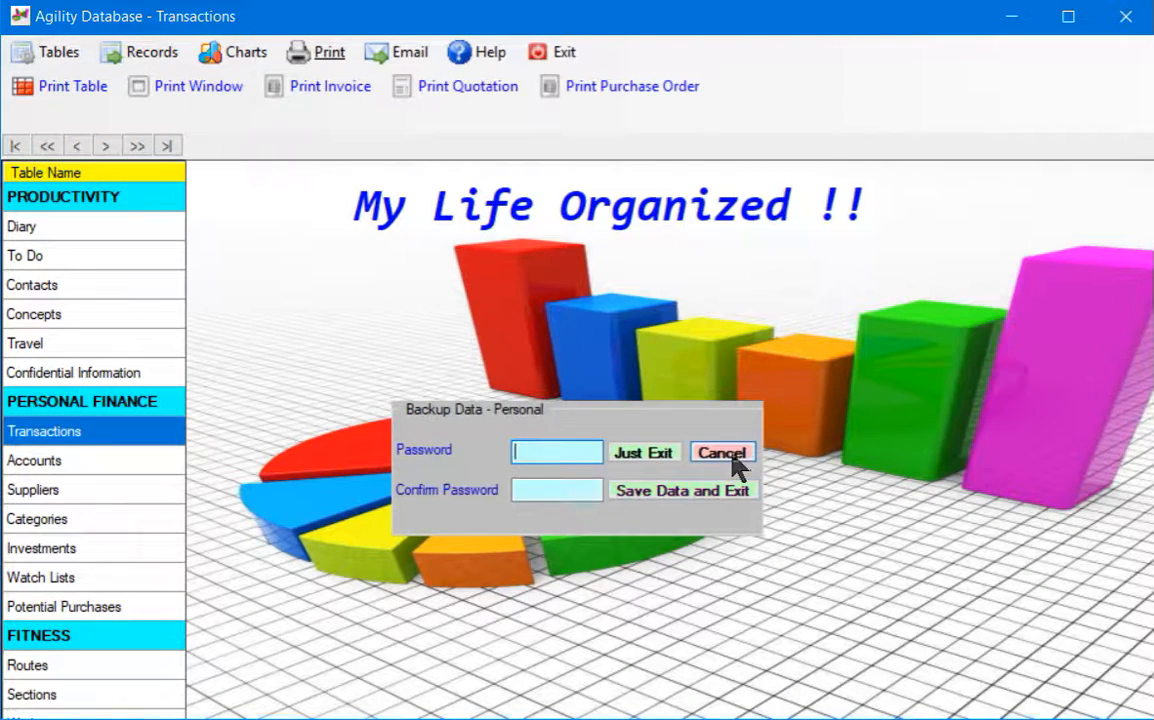
{"action": "left_click", "coordinate": [645, 453]}
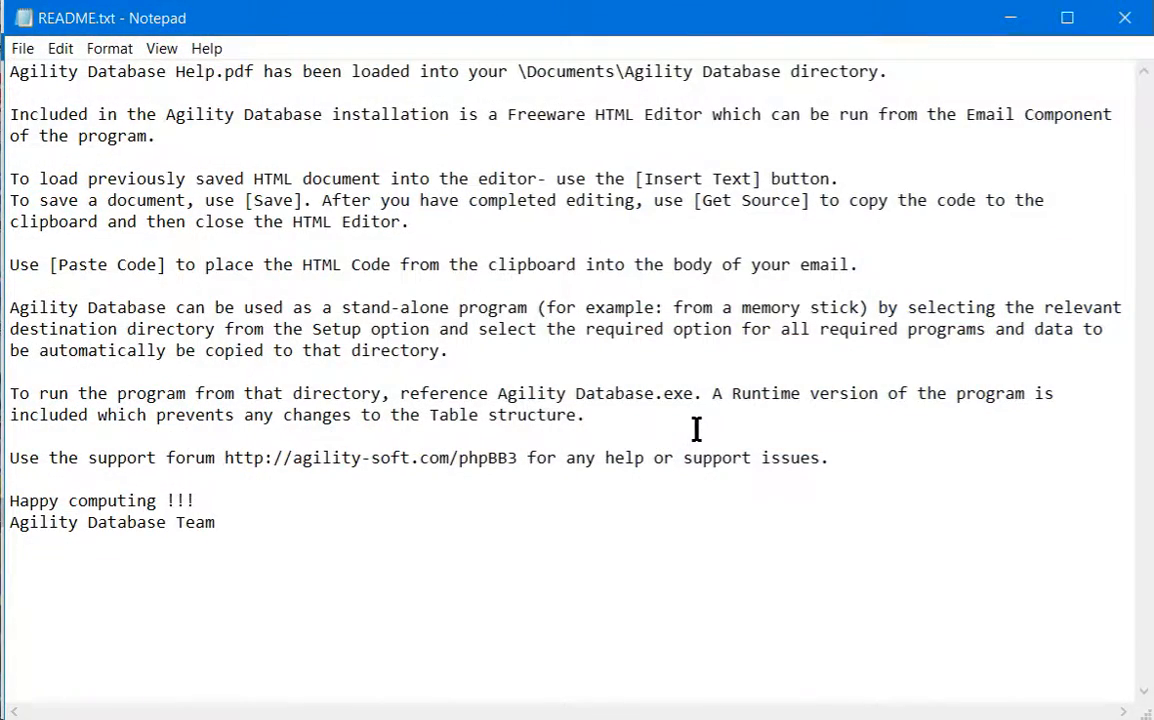